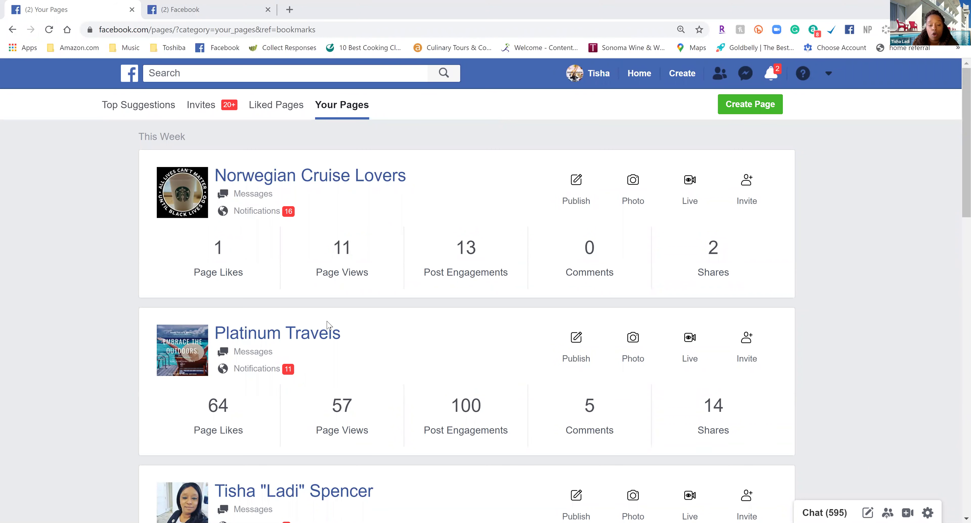
# - Open the Platinum Travels page and display it as a page visitor sees it
pyautogui.click(319, 343)
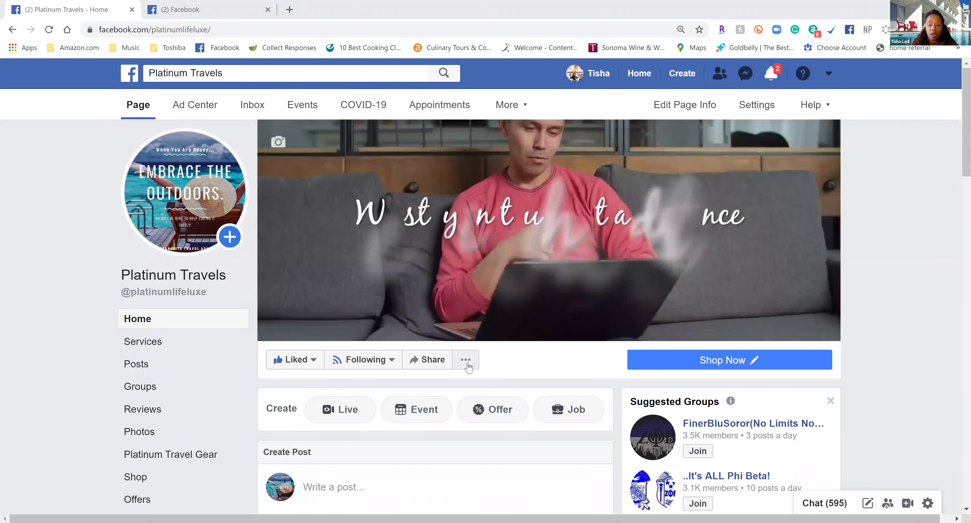
pyautogui.click(465, 371)
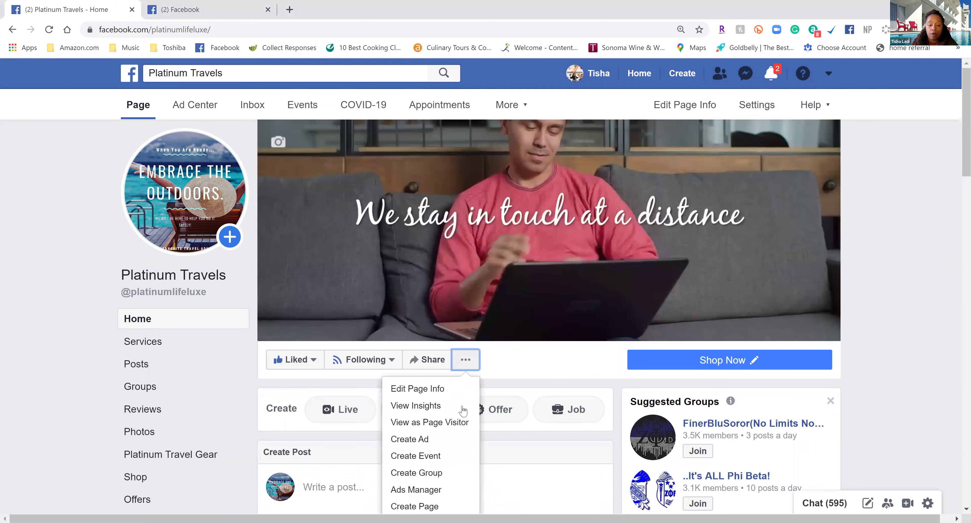
pyautogui.click(467, 430)
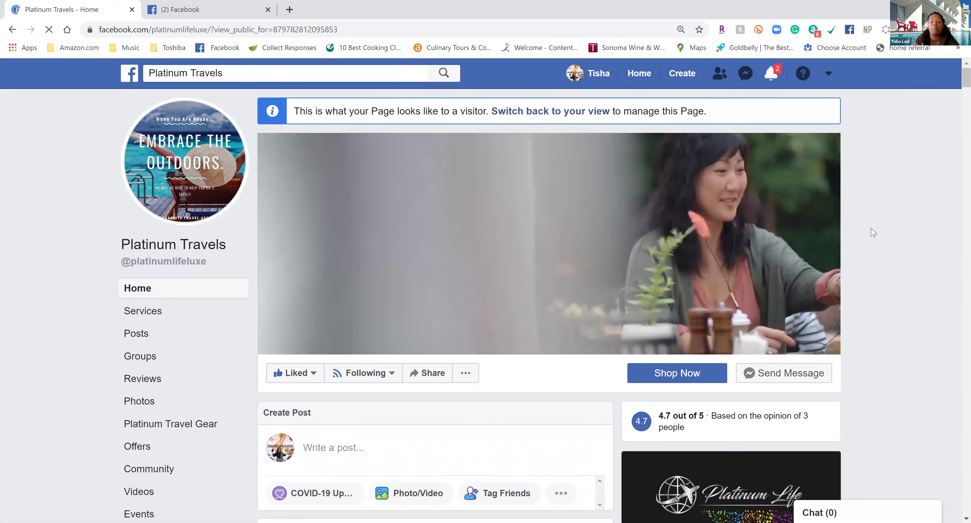
# - Examine the visitor view of the page, from its cover video and services down to its posts and About details
pyautogui.scroll(-8, 872, 233)
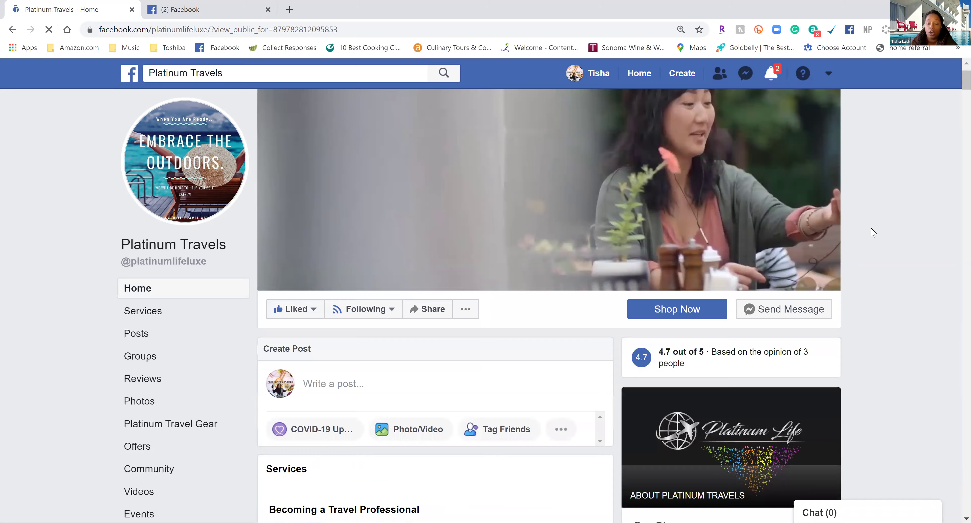
pyautogui.scroll(-15, 872, 233)
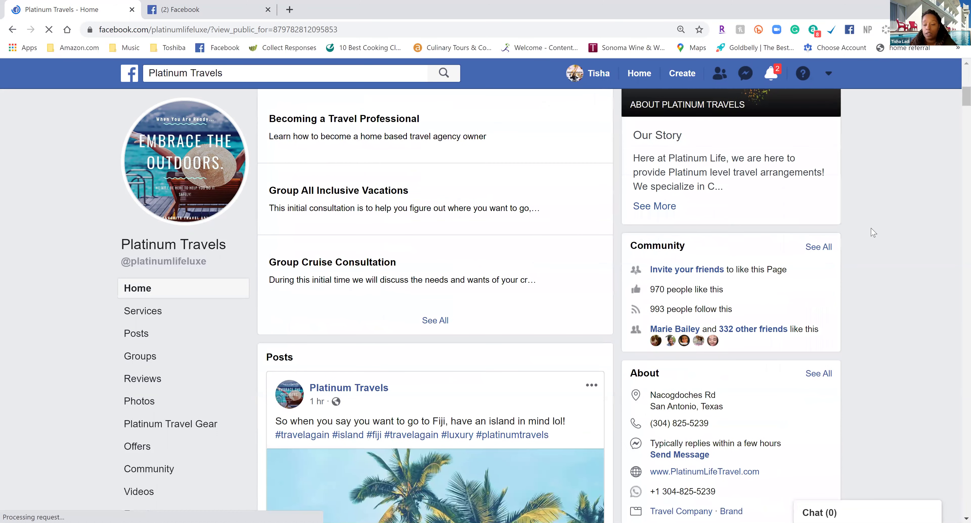
pyautogui.scroll(-9, 873, 232)
pyautogui.scroll(16, 873, 233)
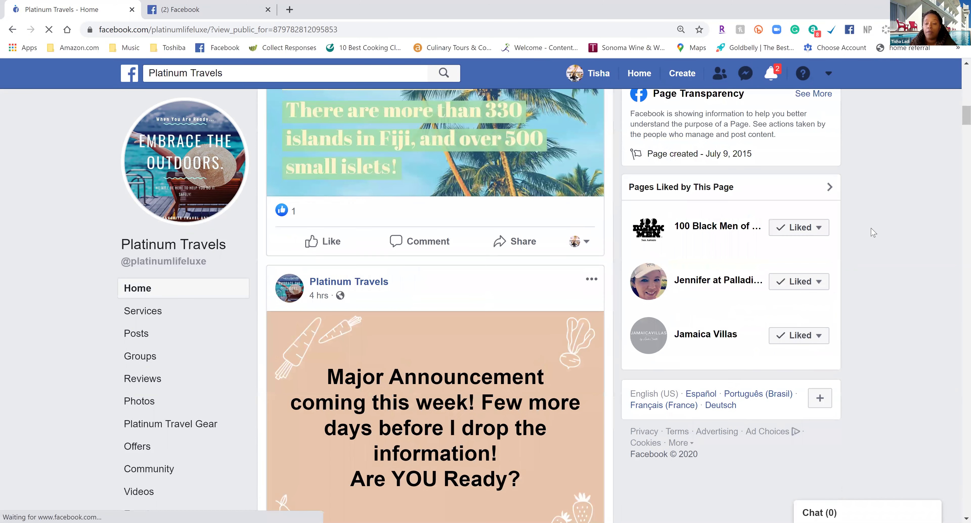
pyautogui.scroll(6, 872, 232)
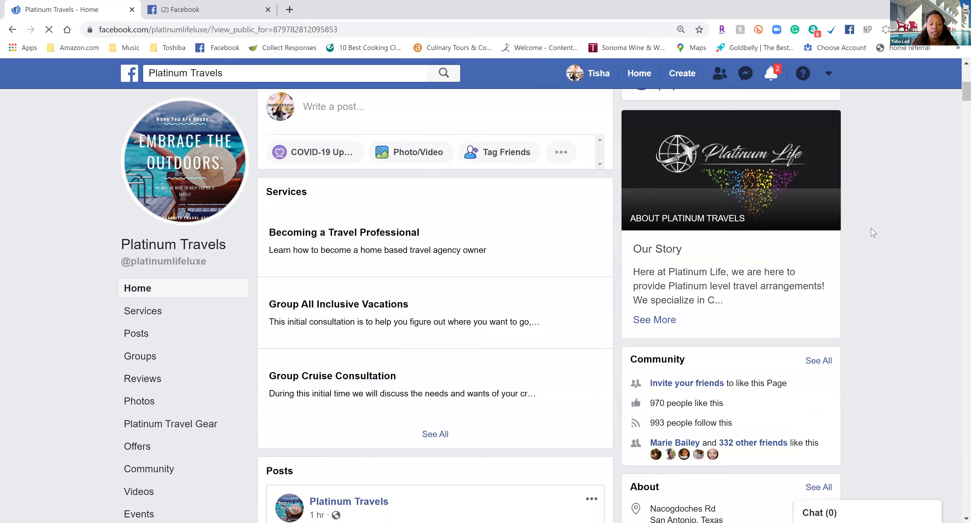
pyautogui.scroll(2, 873, 232)
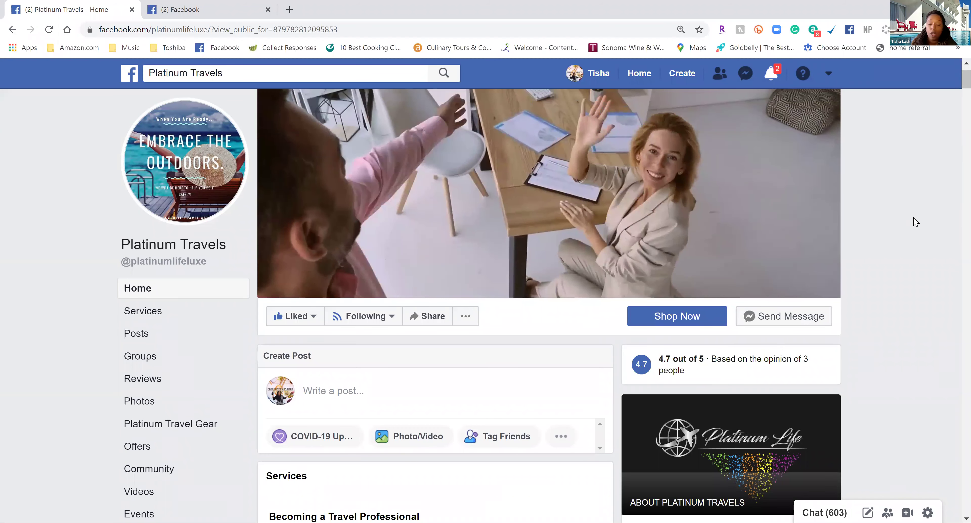
pyautogui.scroll(-5, 915, 222)
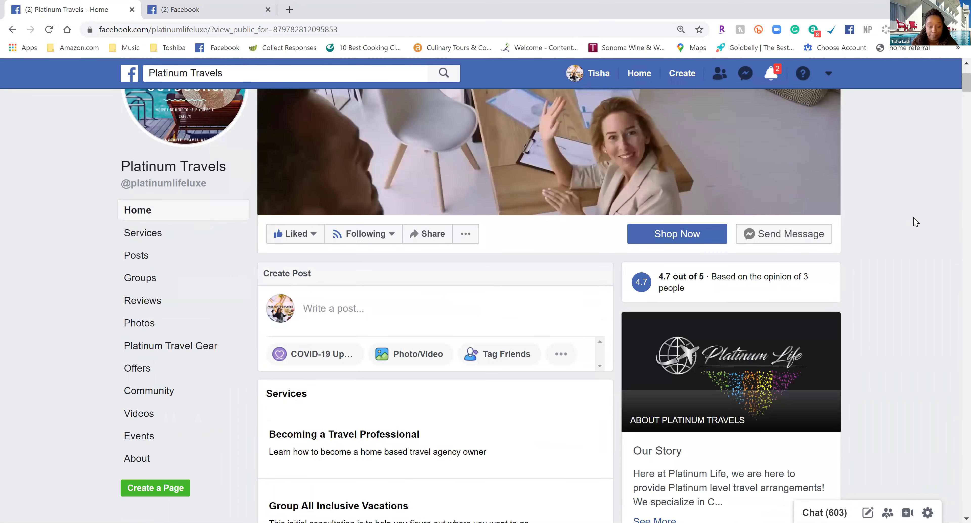
pyautogui.scroll(5, 915, 223)
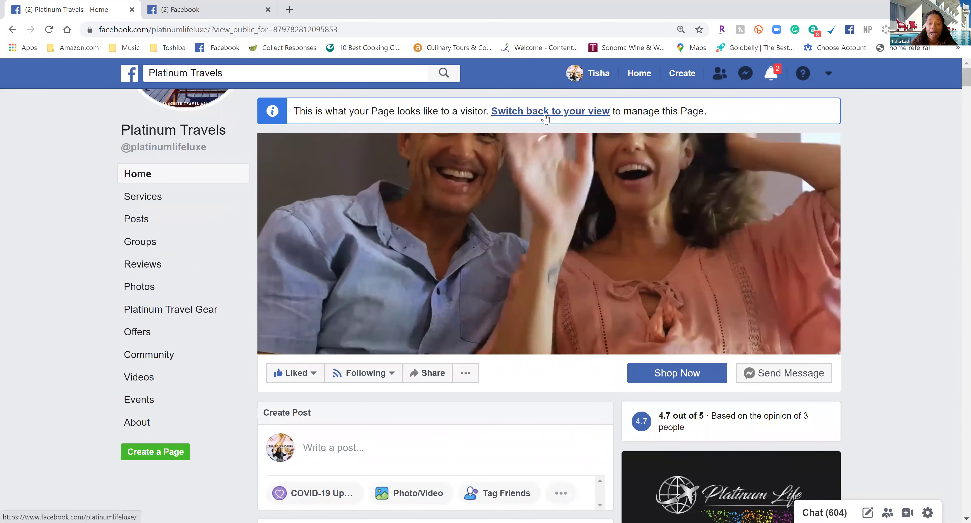
# - Try to switch the Platinum Travels page from the visitor view back to the managing view
pyautogui.click(545, 118)
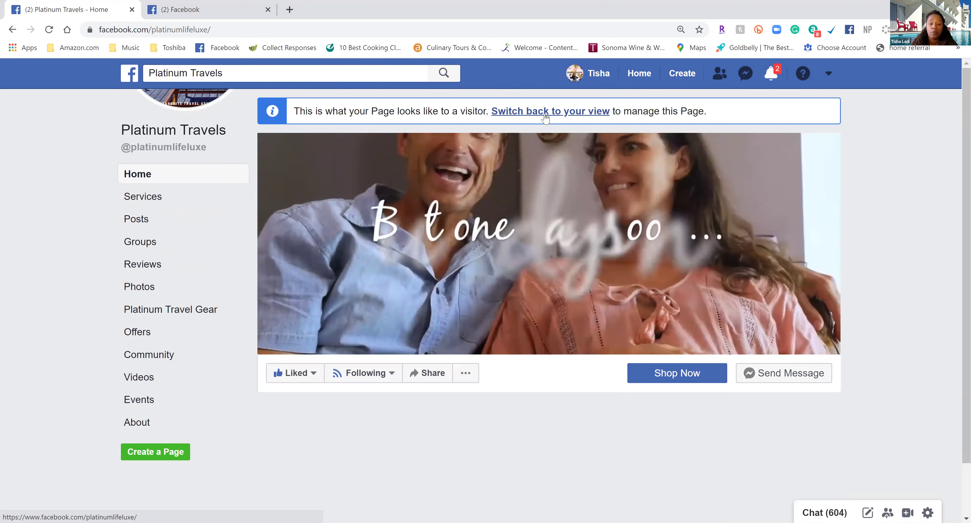
pyautogui.scroll(-5, 545, 113)
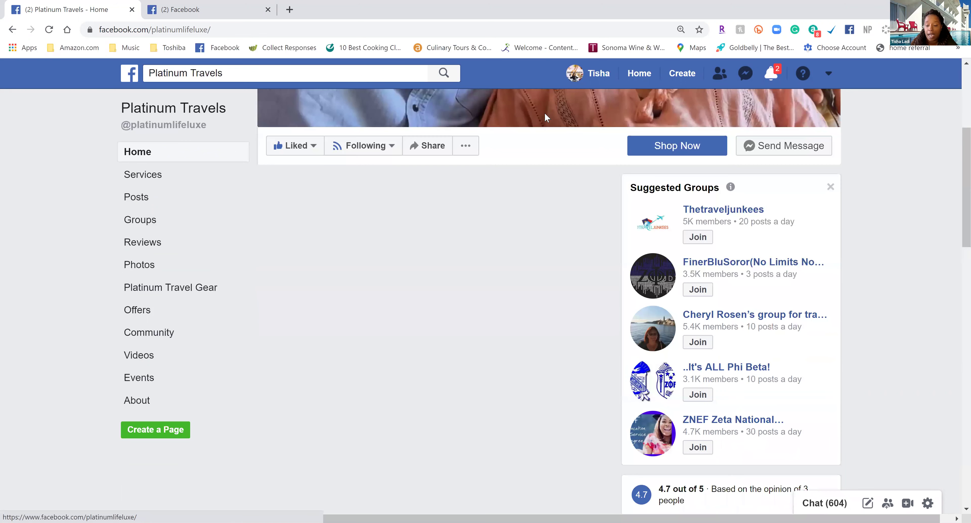
pyautogui.scroll(-5, 544, 113)
pyautogui.scroll(-5, 545, 113)
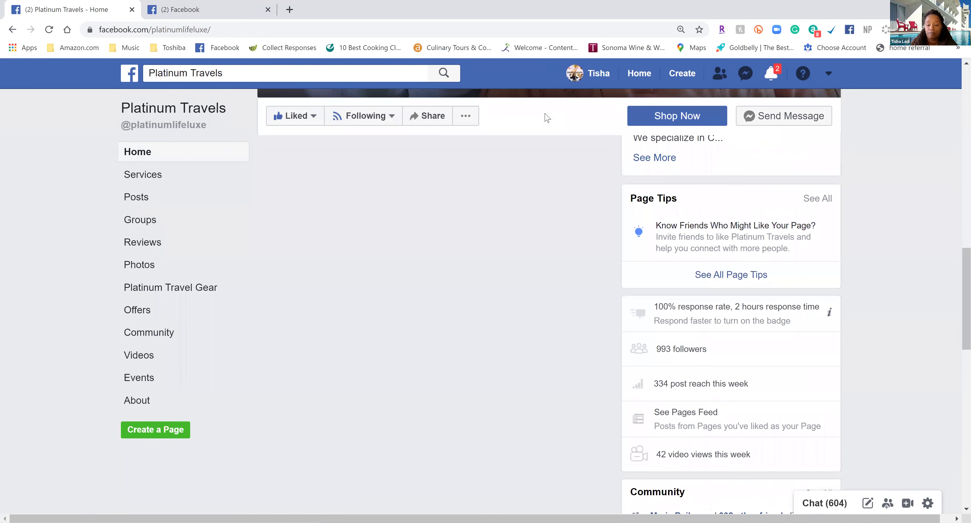
pyautogui.scroll(15, 547, 118)
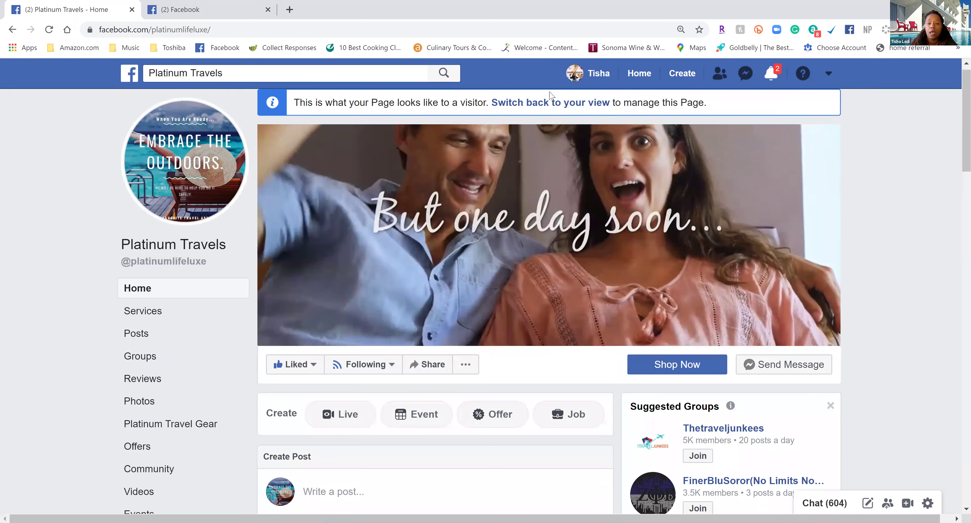
pyautogui.click(546, 110)
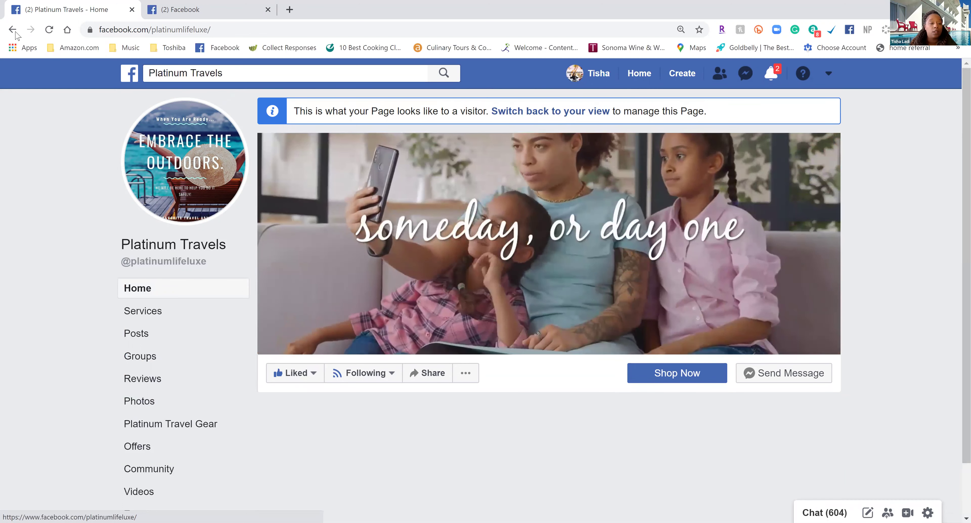
# - Go back to the news feed and reopen the Platinum Travels page from the managed pages list
pyautogui.click(15, 33)
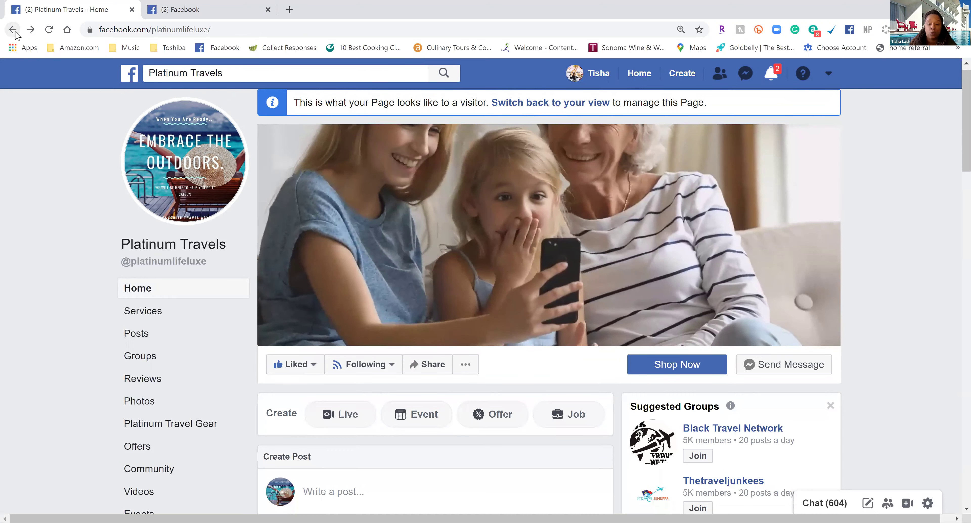
pyautogui.click(13, 29)
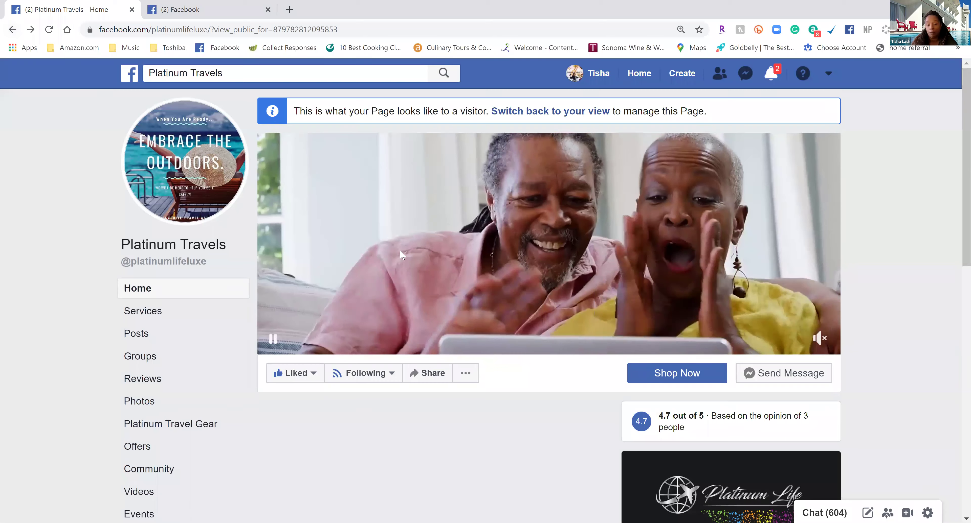
pyautogui.scroll(-5, 401, 252)
pyautogui.scroll(5, 401, 254)
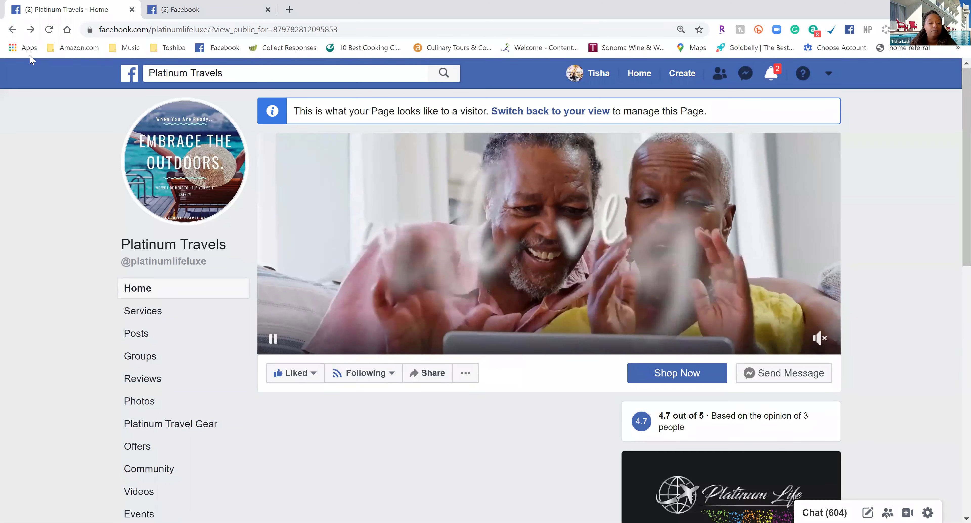
pyautogui.click(11, 30)
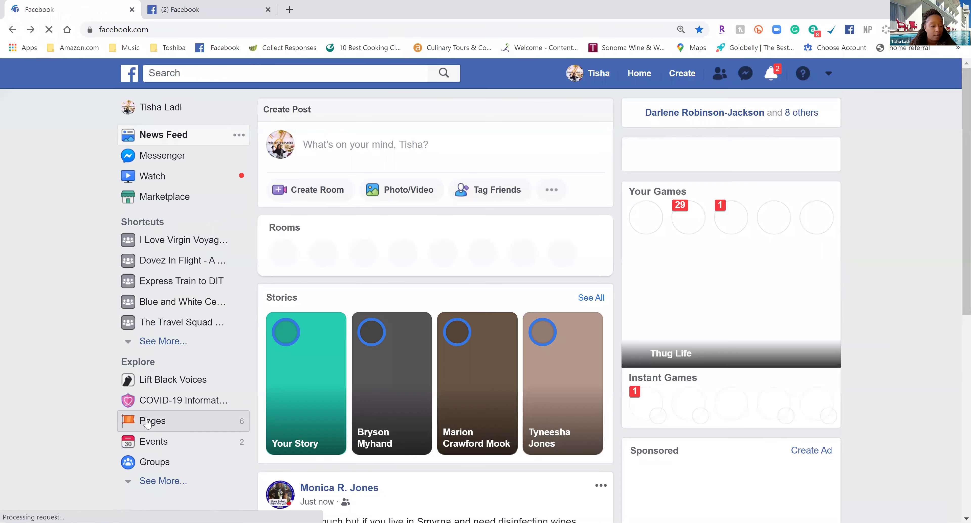
pyautogui.click(145, 420)
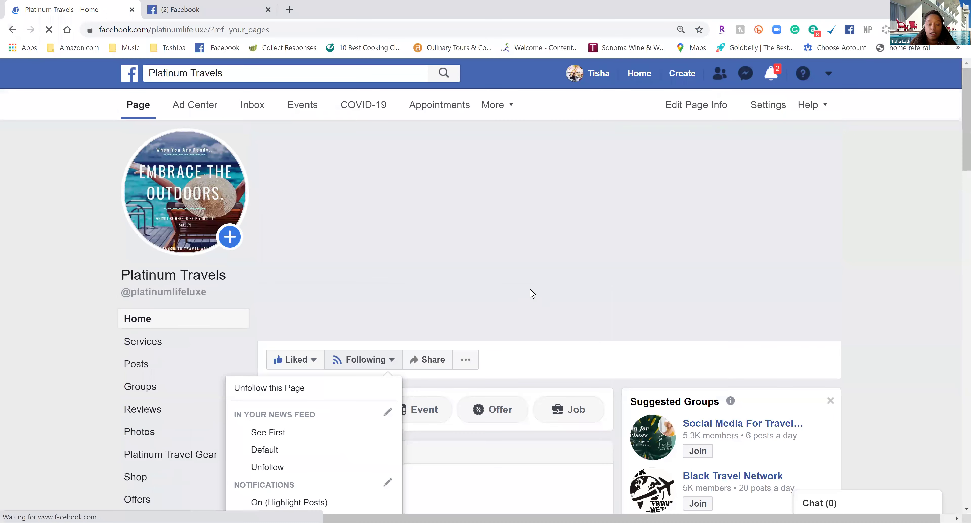
pyautogui.scroll(-10, 486, 350)
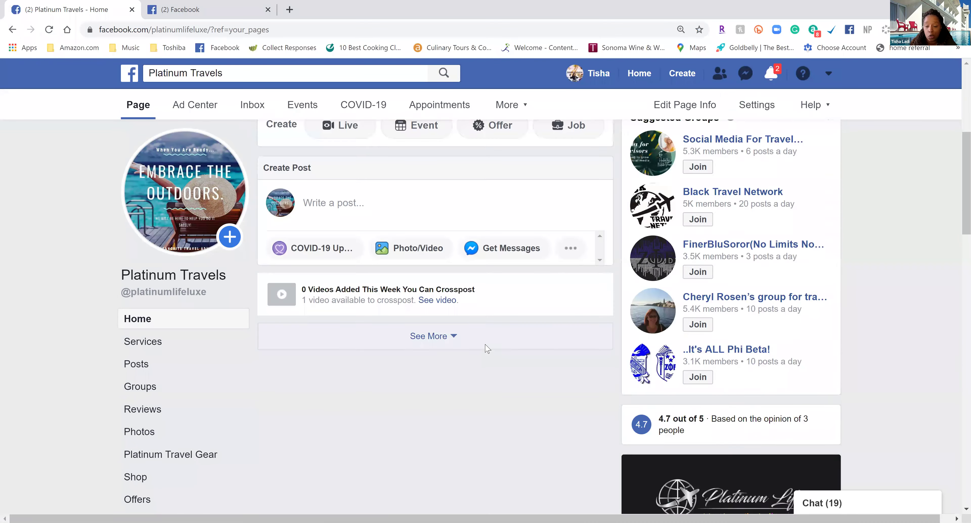
pyautogui.scroll(10, 486, 348)
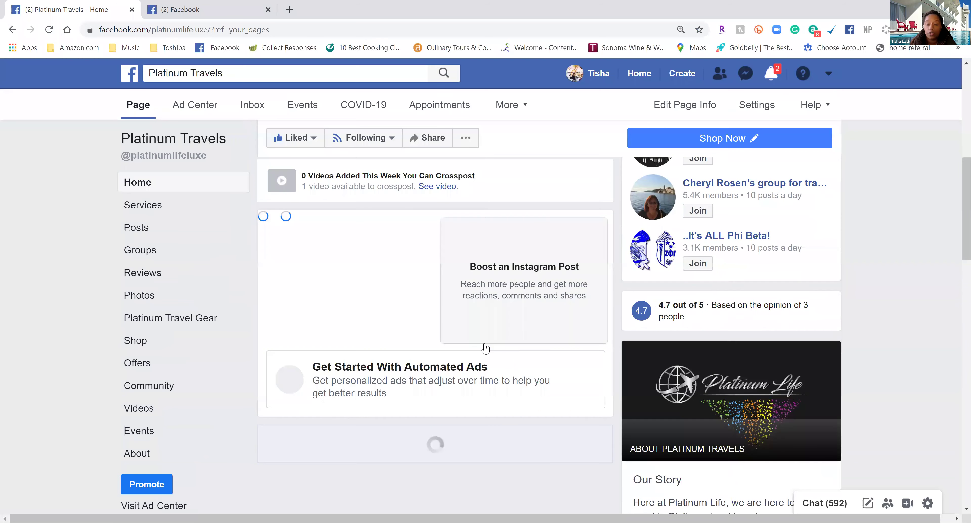
# - Open the page's Messaging settings at the greeting under Starting a Messenger Conversation and dismiss the live video notification
pyautogui.click(757, 114)
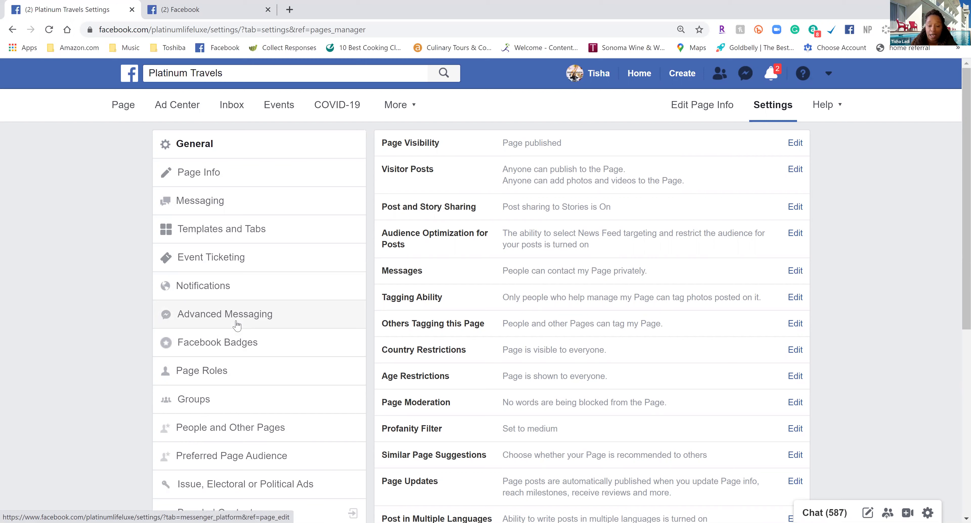
pyautogui.click(195, 198)
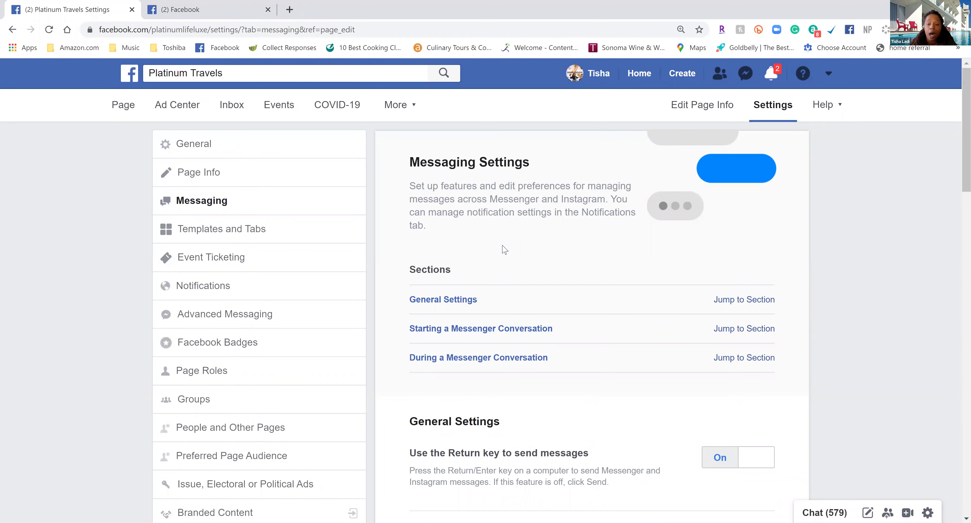
pyautogui.scroll(-3, 511, 256)
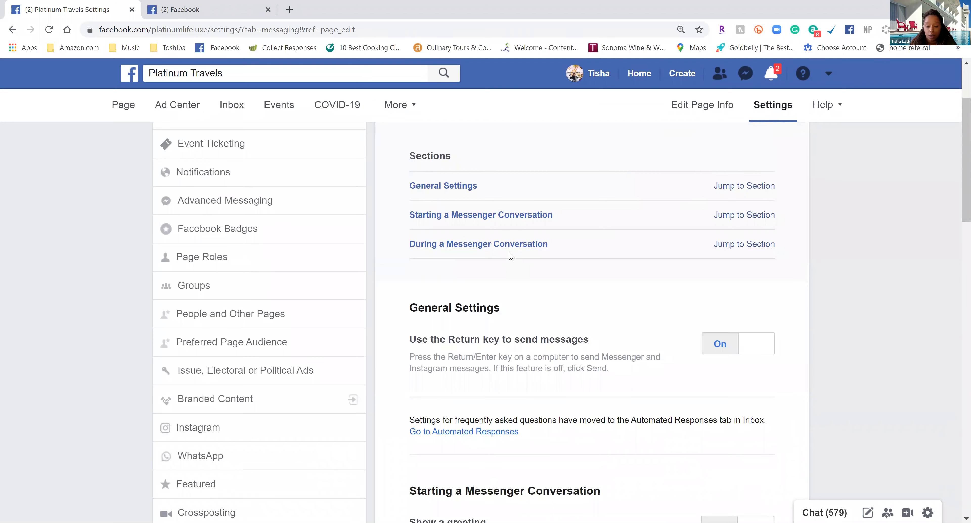
pyautogui.scroll(-2, 603, 279)
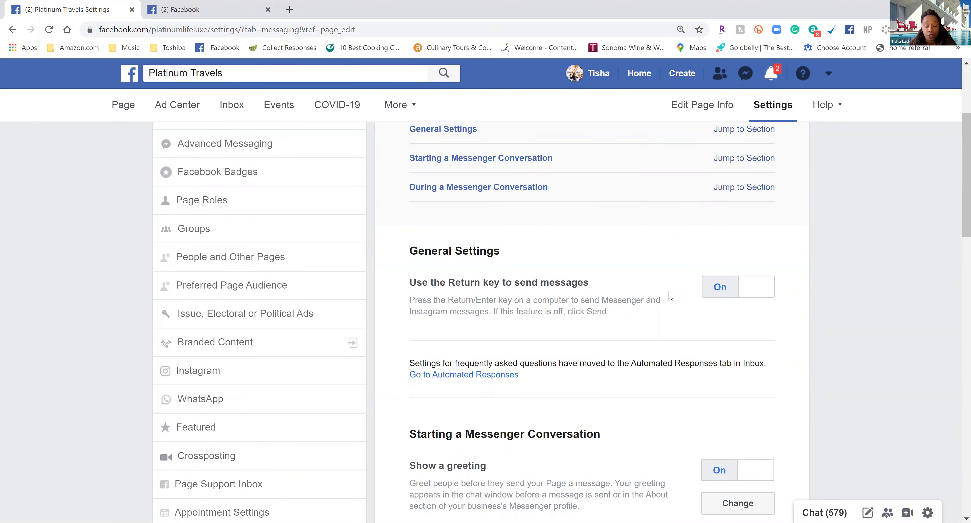
pyautogui.scroll(-6, 671, 296)
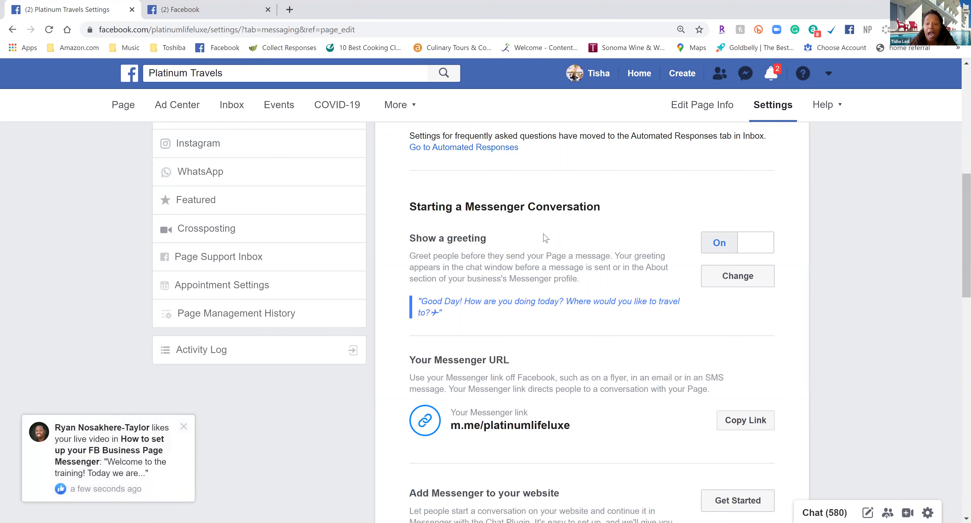
pyautogui.click(183, 426)
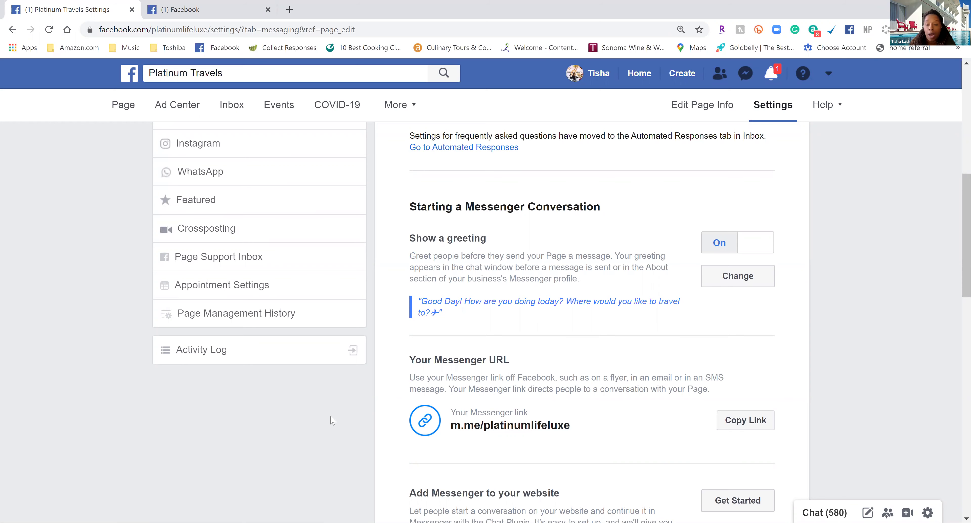
# - Edit the Messenger greeting to include the first name of the recipient after "Good Day", with no space before the exclamation mark
pyautogui.click(738, 278)
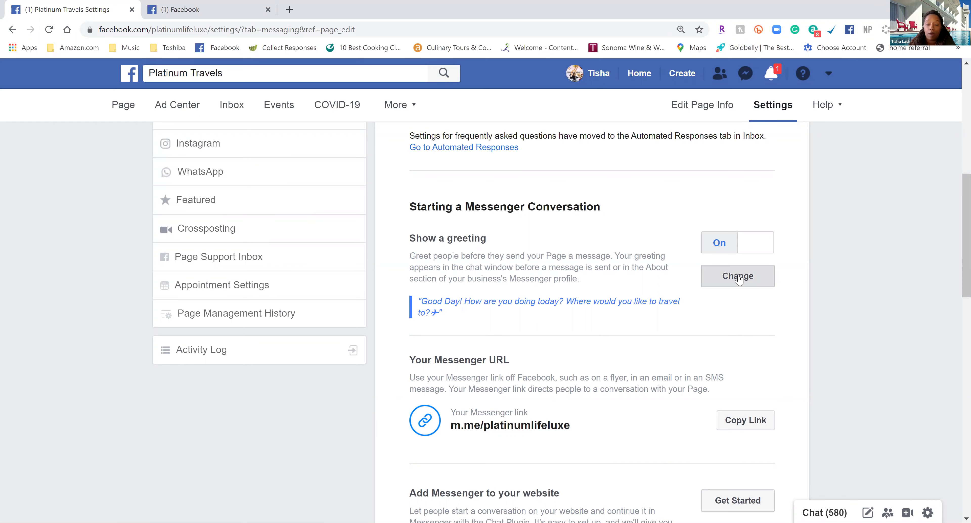
pyautogui.scroll(-5, 727, 268)
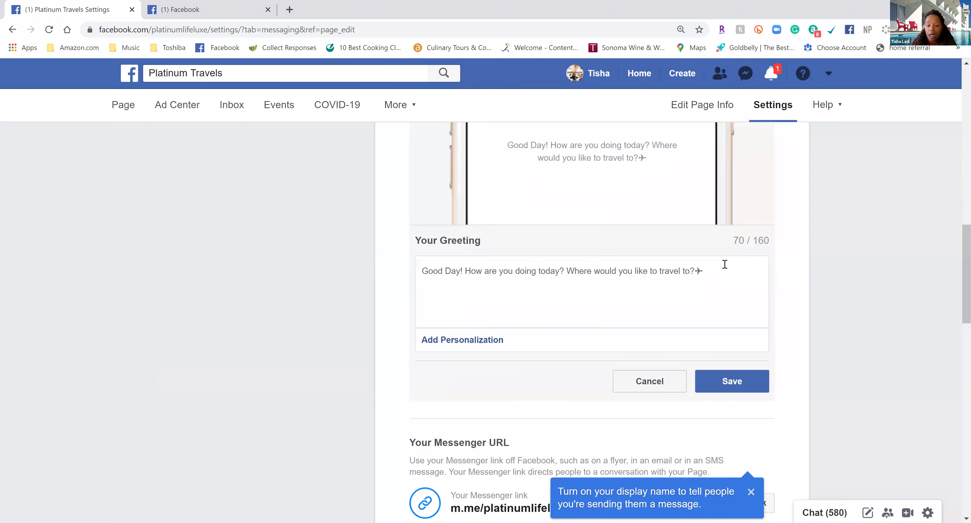
pyautogui.scroll(1, 494, 369)
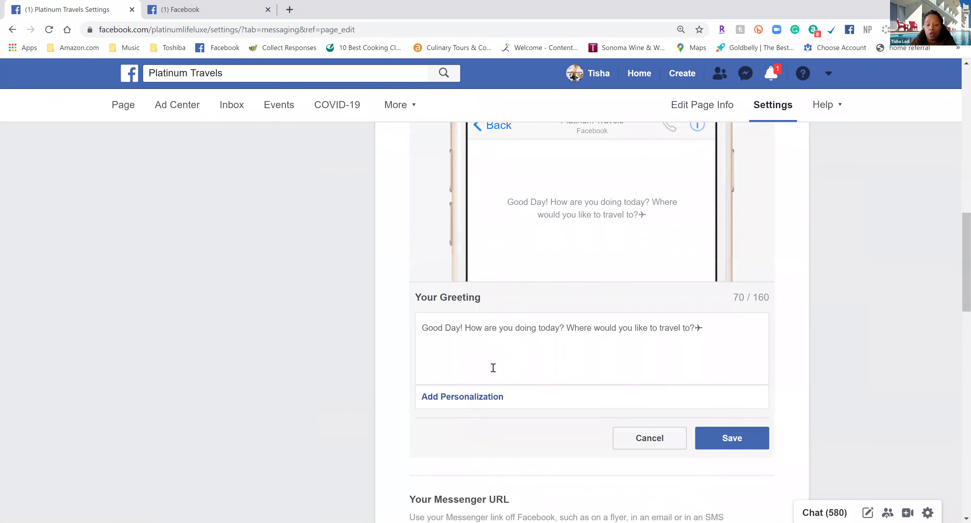
pyautogui.click(460, 327)
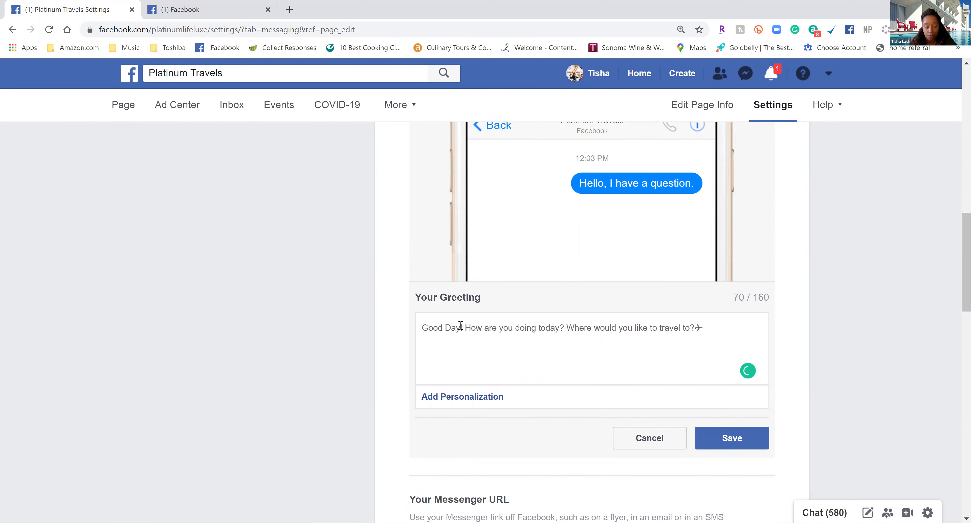
pyautogui.click(466, 396)
pyautogui.click(484, 204)
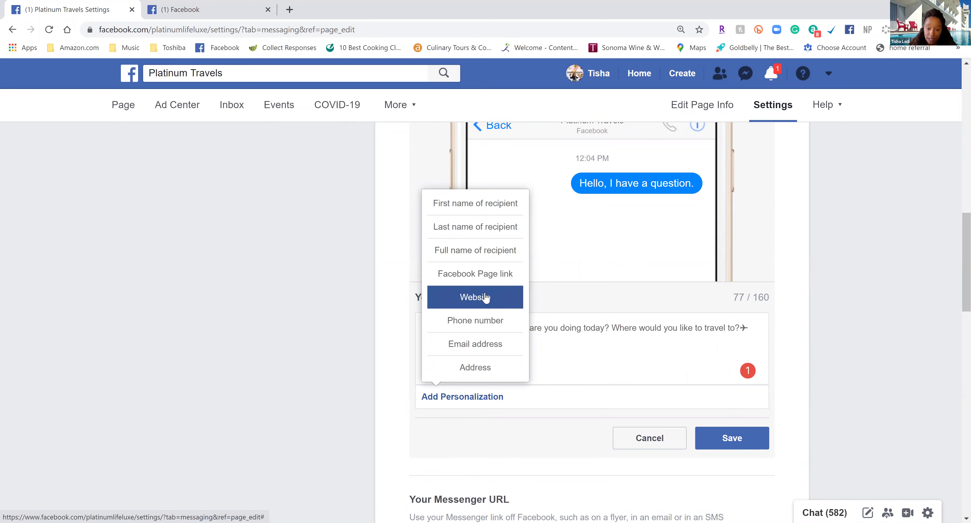
pyautogui.click(587, 373)
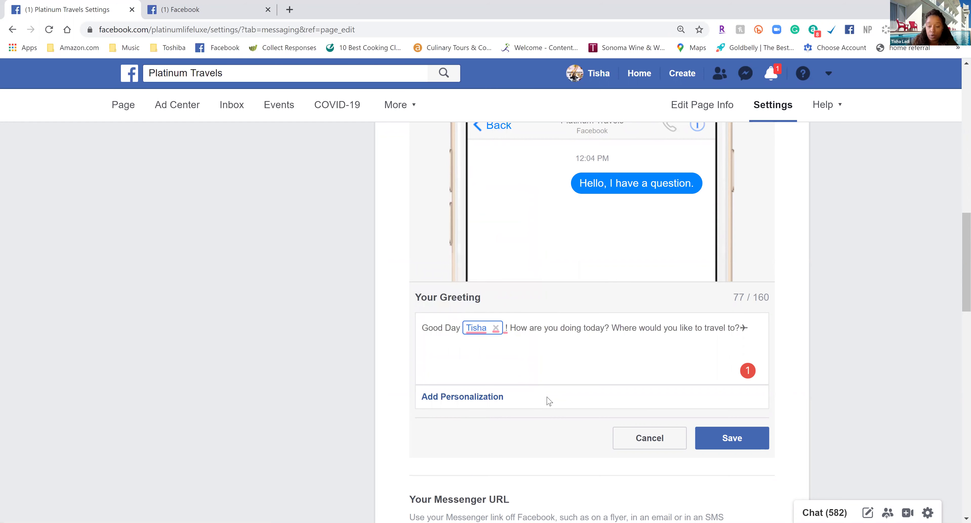
pyautogui.press('Delete')
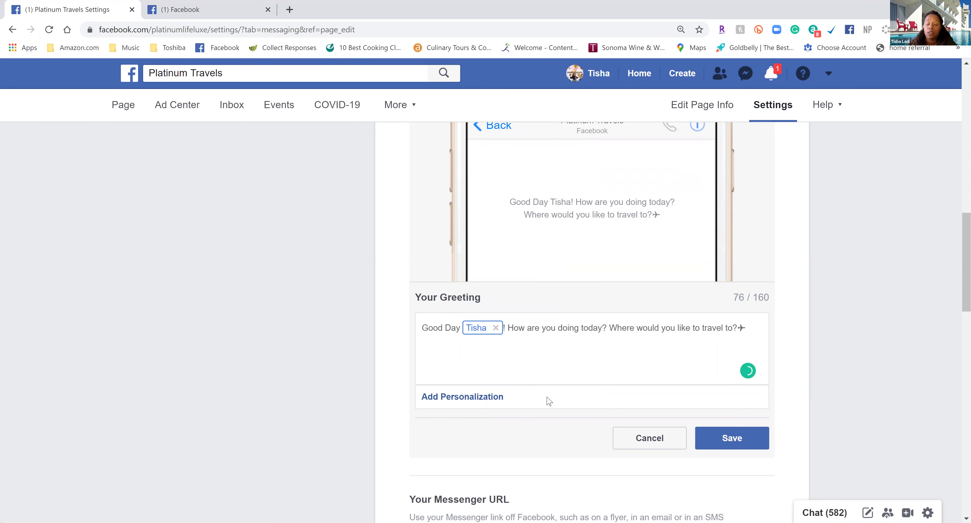
# - Save the personalized Messenger greeting
pyautogui.scroll(1, 549, 401)
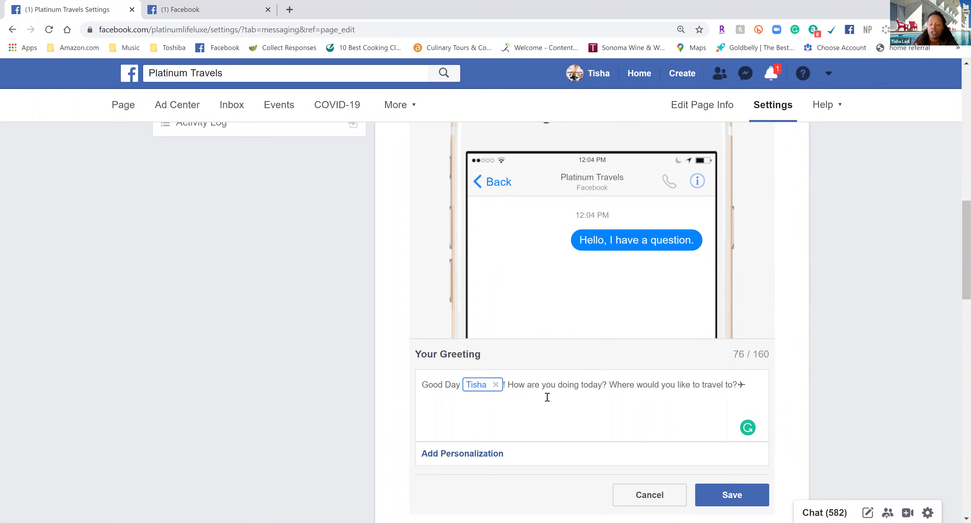
pyautogui.click(733, 495)
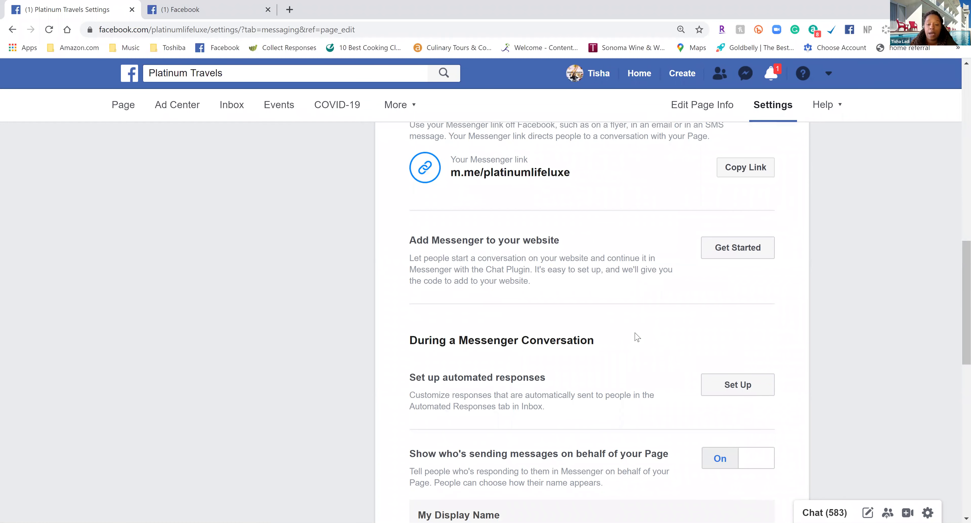
# - Review the During a Messenger Conversation settings, including the sender display name, photo and name format options, and the General Settings
pyautogui.scroll(-3, 636, 337)
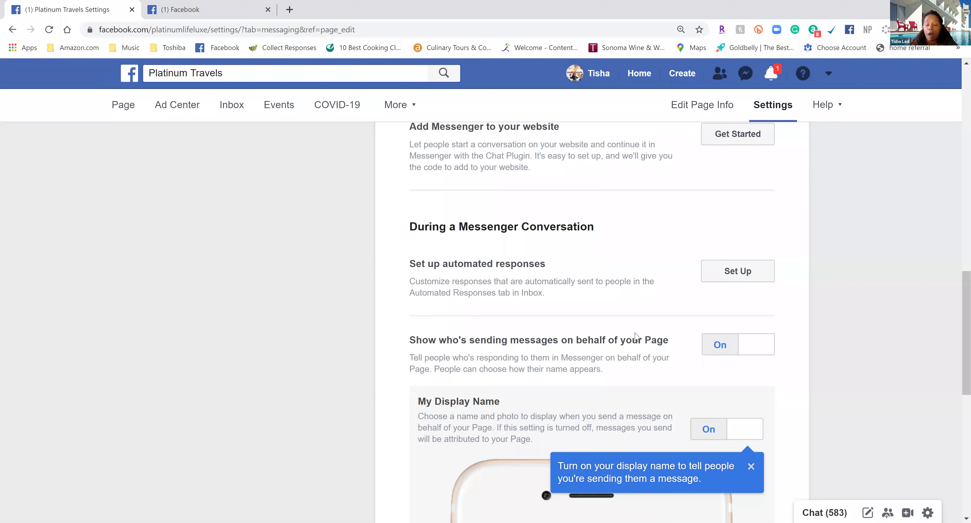
pyautogui.scroll(-2, 633, 307)
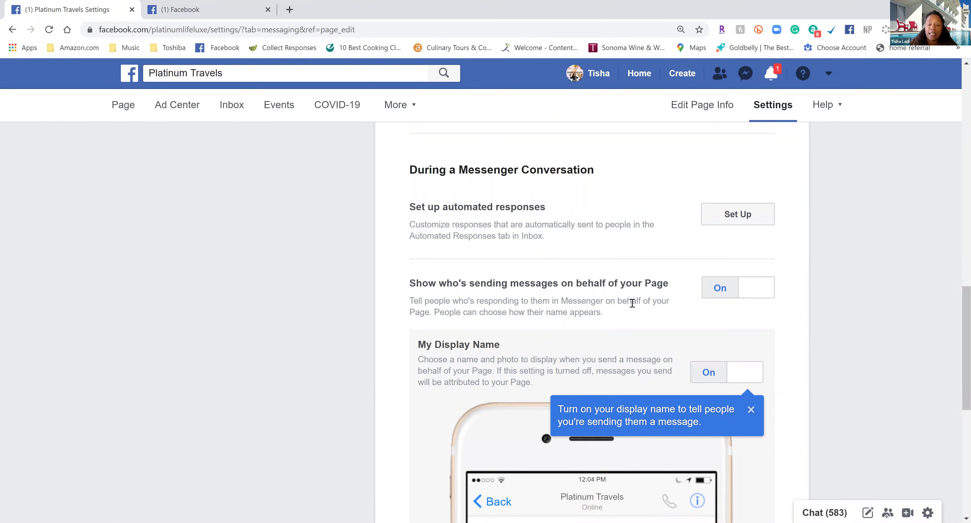
pyautogui.scroll(-4, 632, 303)
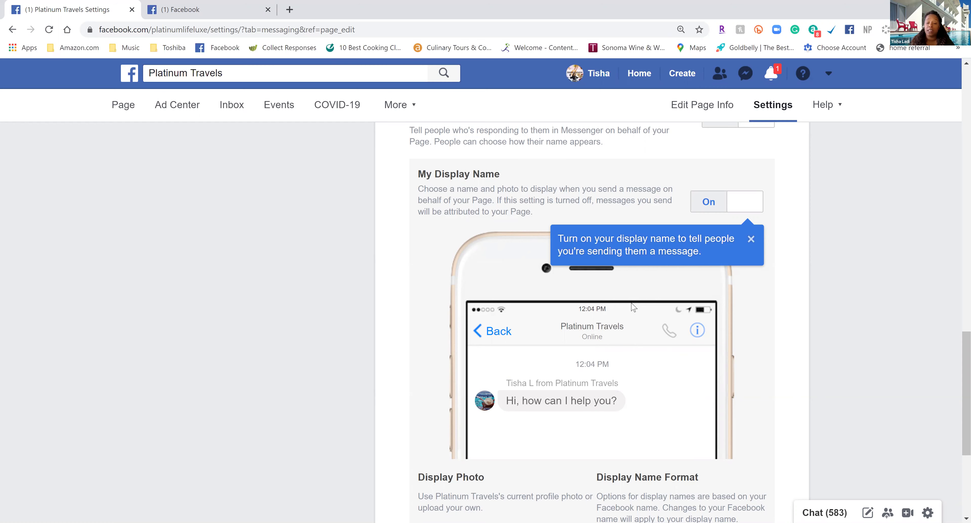
pyautogui.scroll(-5, 633, 307)
pyautogui.scroll(15, 632, 303)
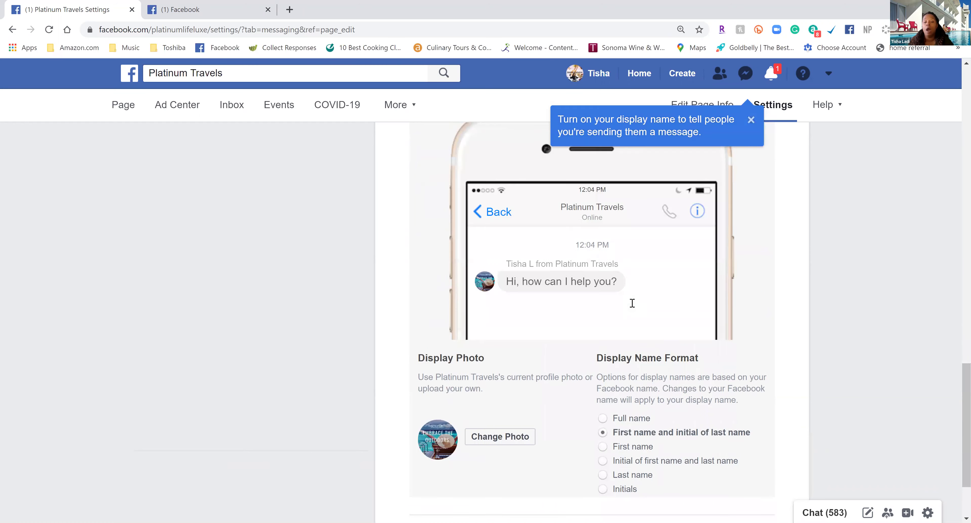
pyautogui.scroll(6, 631, 304)
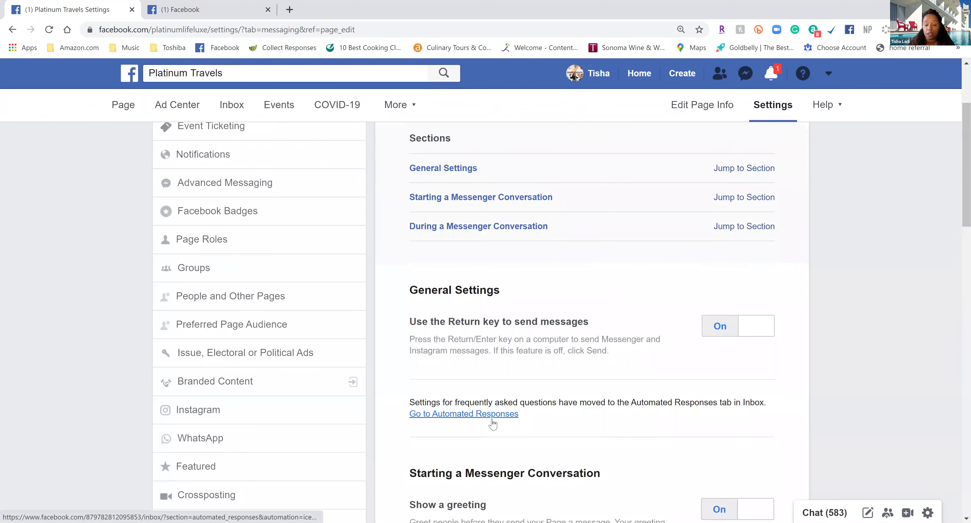
pyautogui.scroll(3, 243, 195)
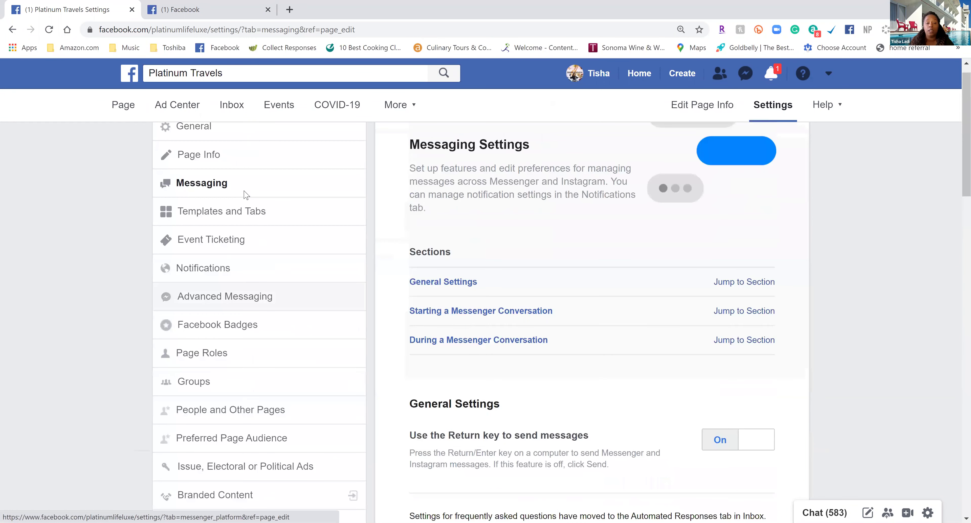
pyautogui.scroll(-6, 447, 245)
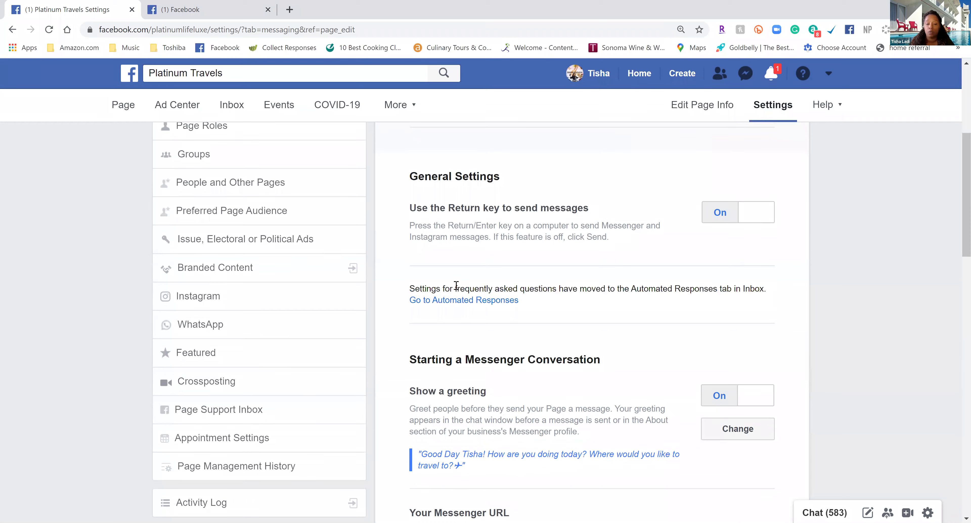
# - Go to the page's Automated Responses and open the Frequently Asked Questions response for editing
pyautogui.click(458, 301)
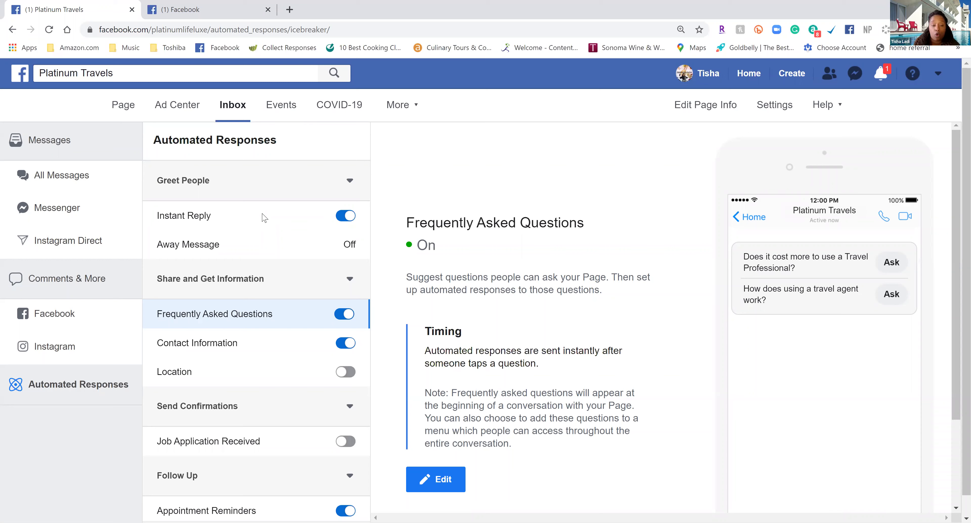
pyautogui.scroll(-1, 263, 218)
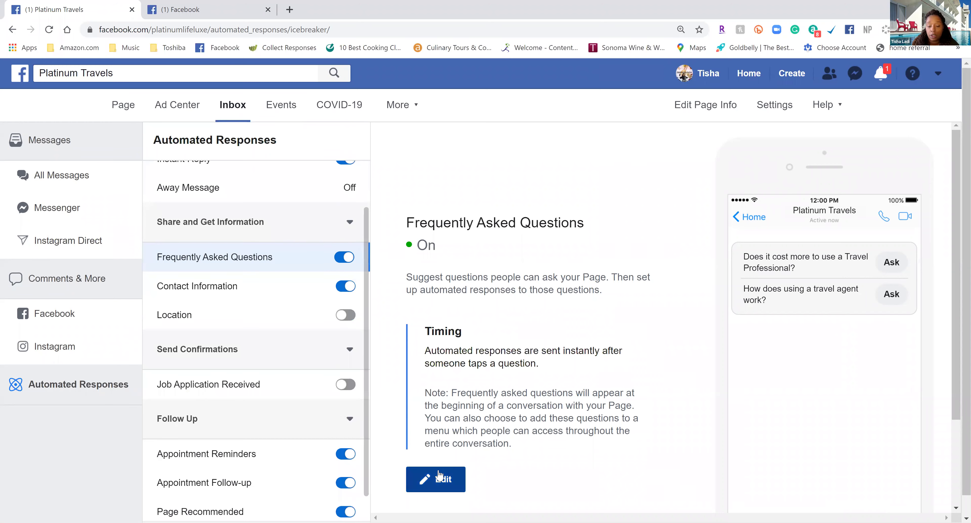
pyautogui.click(442, 483)
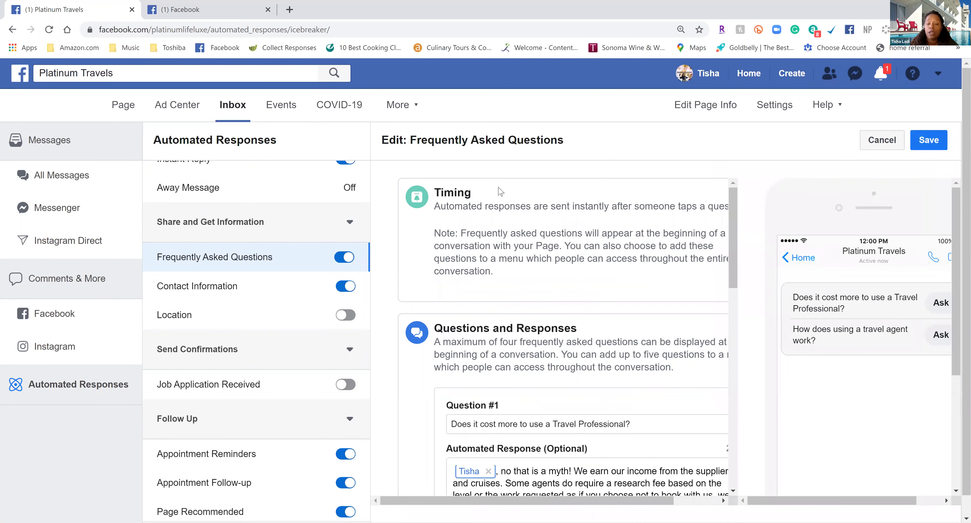
# - Examine the timing note, Question #1 with its automated response and phone preview, and the available personalization options
pyautogui.moveTo(529, 502); pyautogui.dragTo(558, 507)
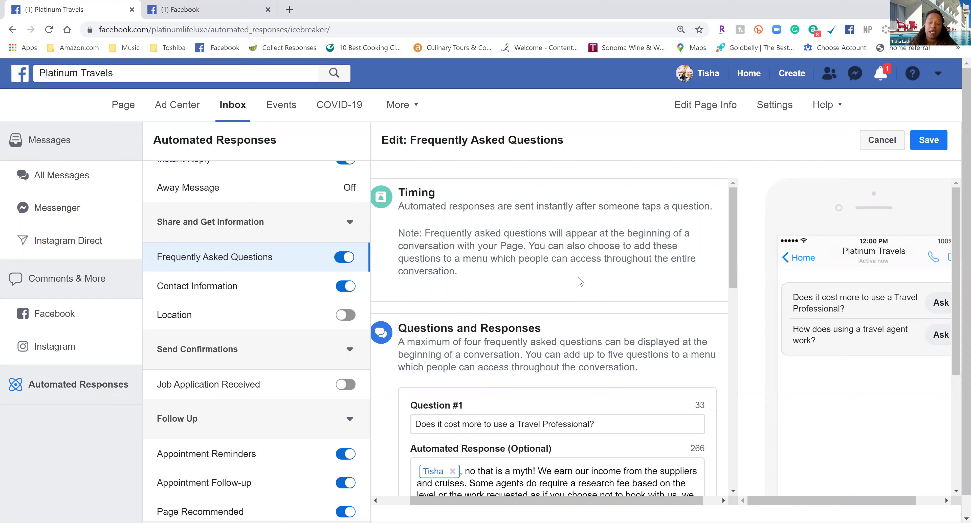
pyautogui.scroll(-3, 580, 298)
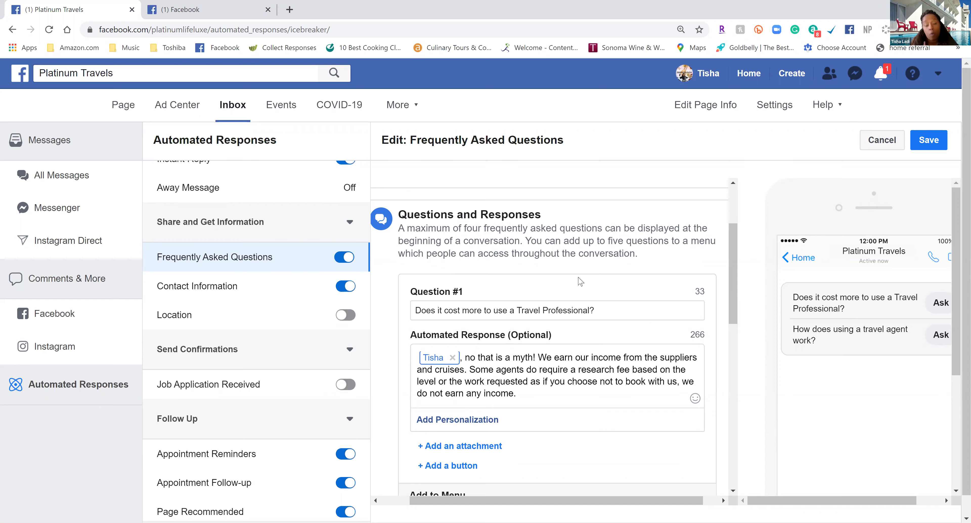
pyautogui.scroll(-1, 580, 282)
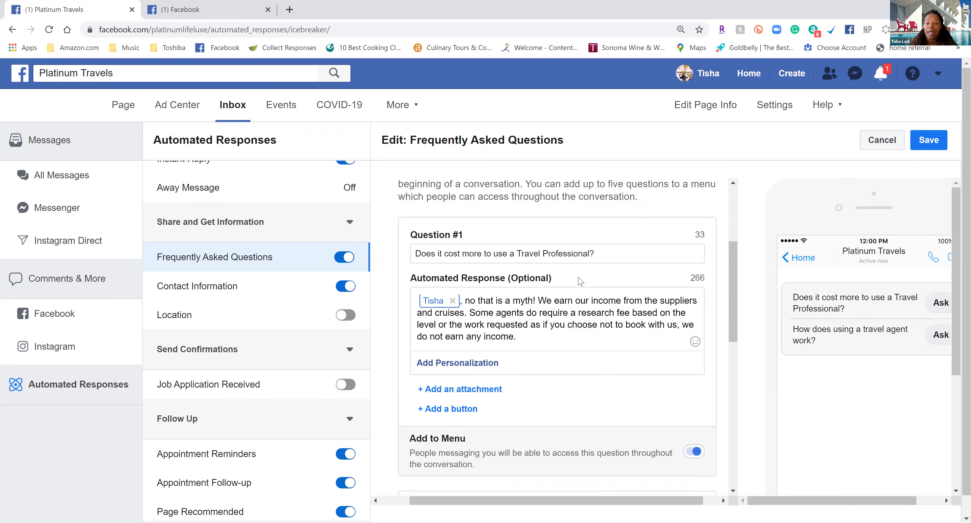
pyautogui.moveTo(804, 505); pyautogui.dragTo(824, 502)
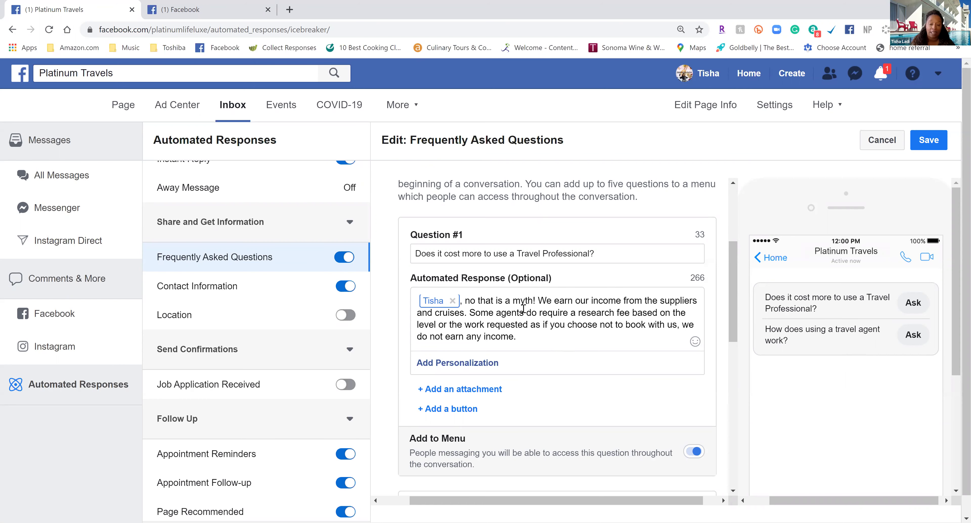
pyautogui.click(432, 365)
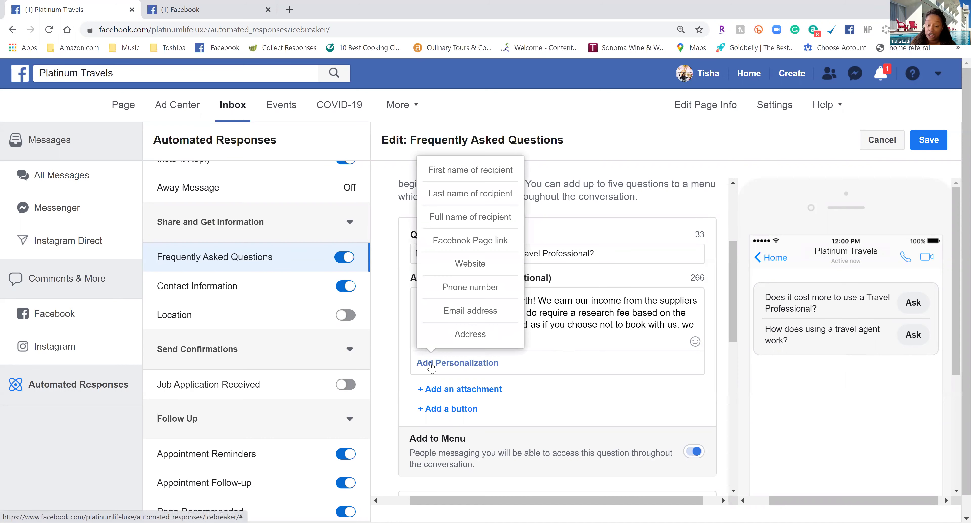
pyautogui.click(431, 365)
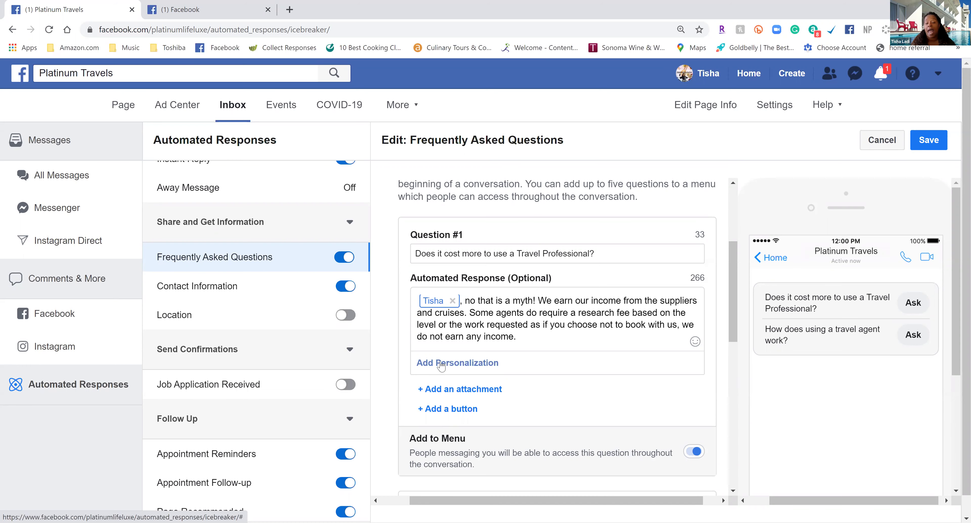
# - Try adding an image attachment to the automated response of Question #1, and remove it again
pyautogui.click(446, 390)
pyautogui.scroll(-3, 447, 396)
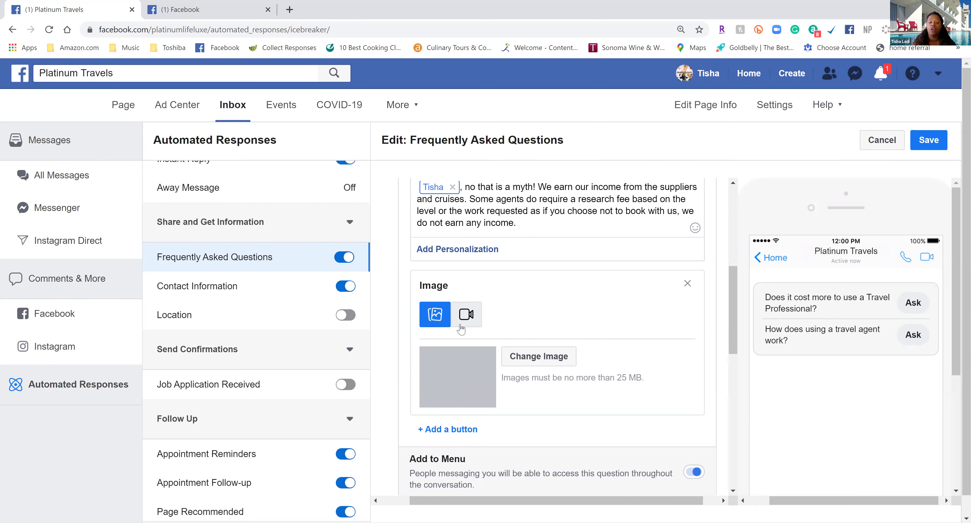
pyautogui.click(687, 283)
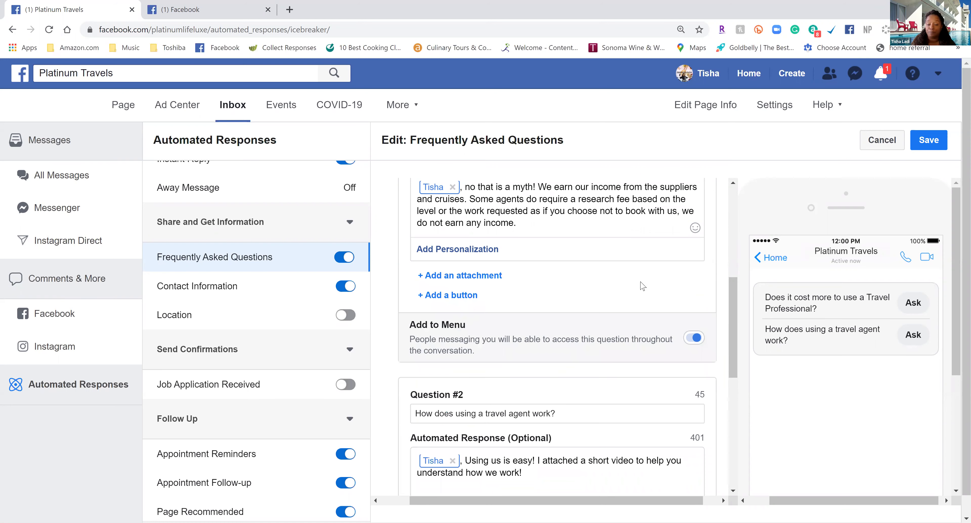
# - Try adding a button labelled "Book Now" to the automated response of Question #1, and remove it without entering a URL
pyautogui.click(464, 297)
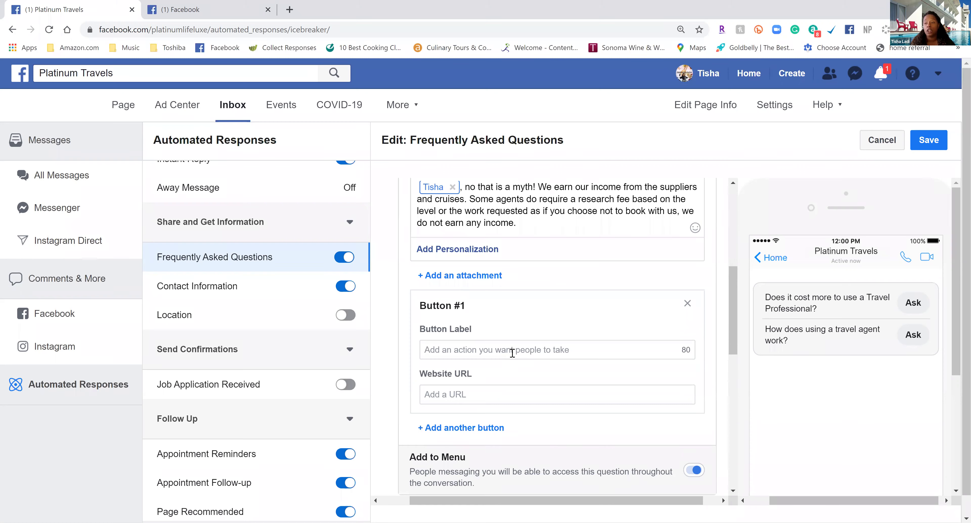
pyautogui.scroll(5, 512, 353)
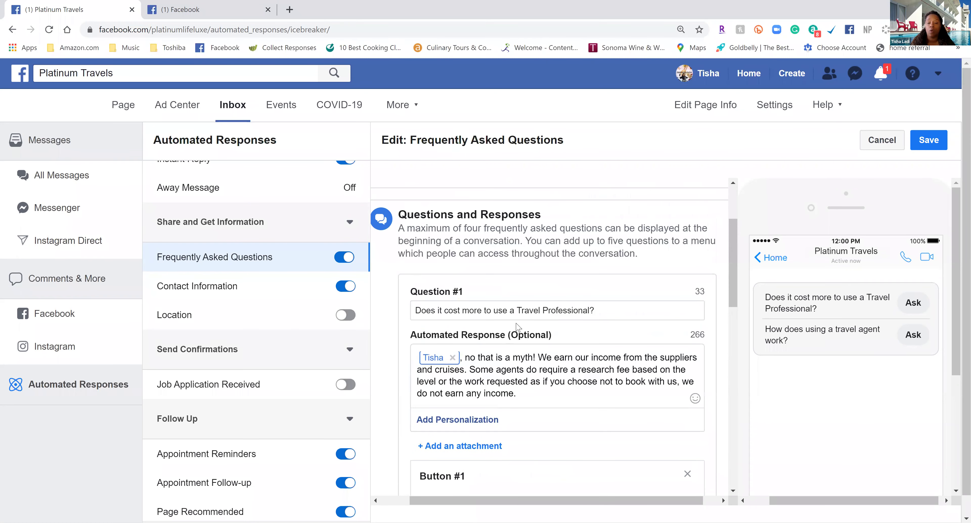
pyautogui.scroll(-6, 517, 327)
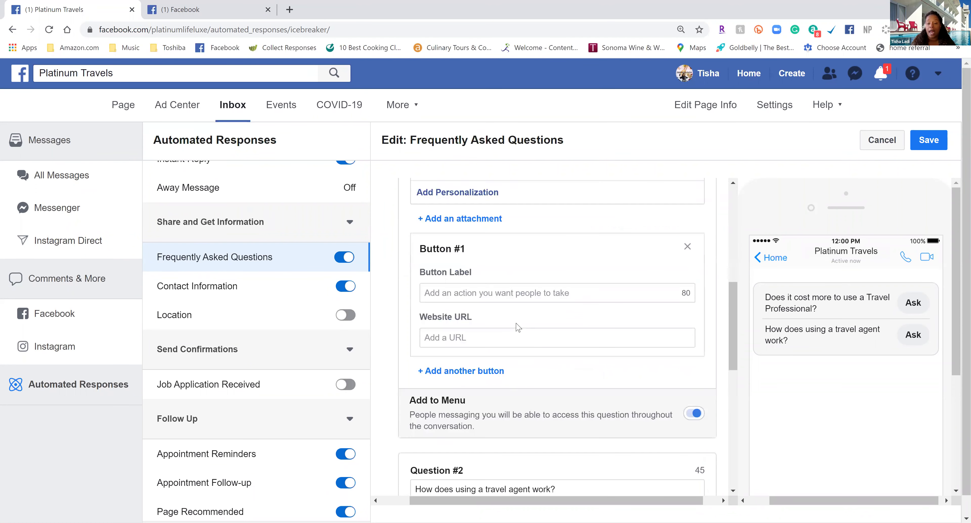
pyautogui.click(512, 293)
pyautogui.write('Book Now')
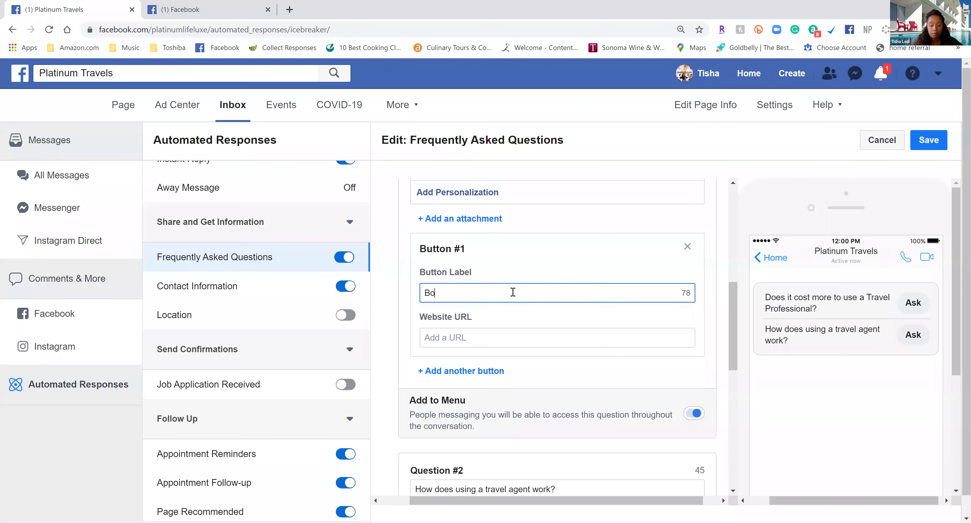
pyautogui.click(507, 332)
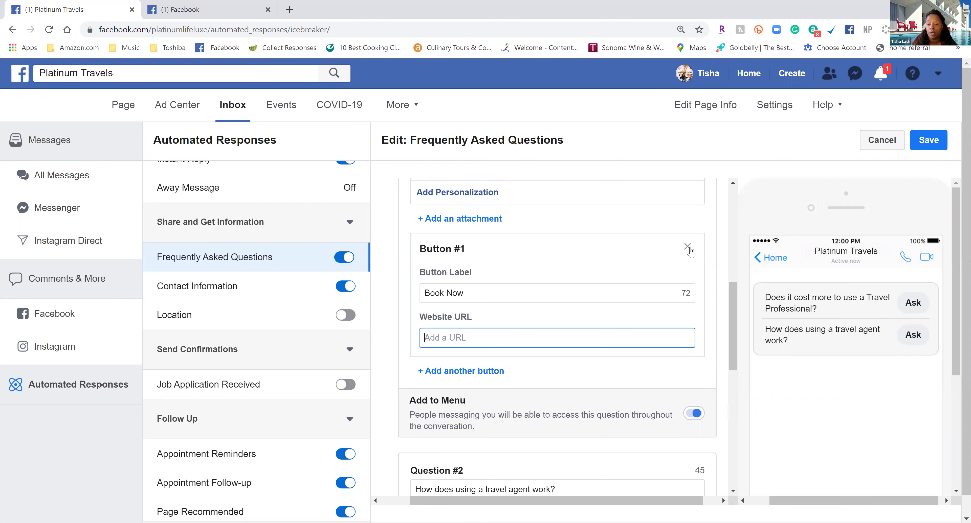
pyautogui.click(688, 247)
# - Review both frequently asked questions, including the video attached to Question #2, the Add to Menu setting and the option to add a question
pyautogui.scroll(5, 692, 251)
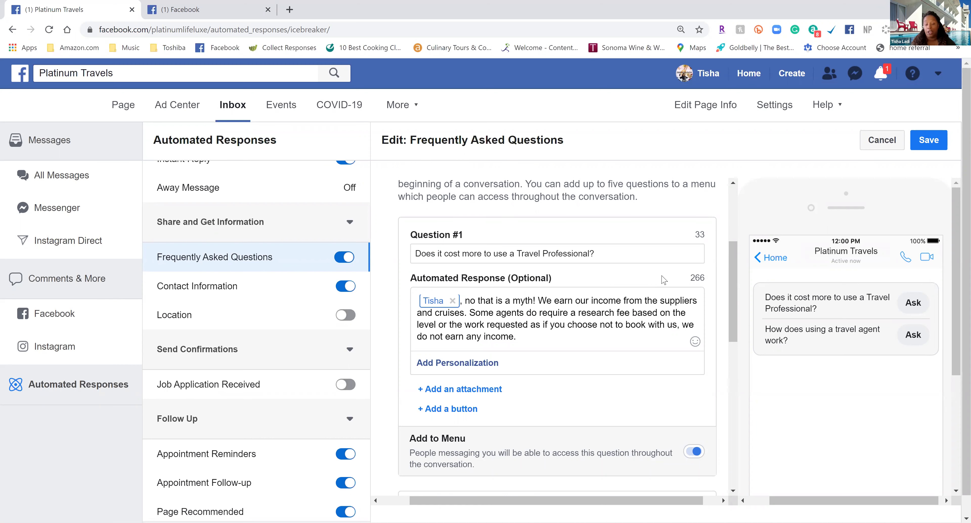
pyautogui.scroll(-3, 635, 302)
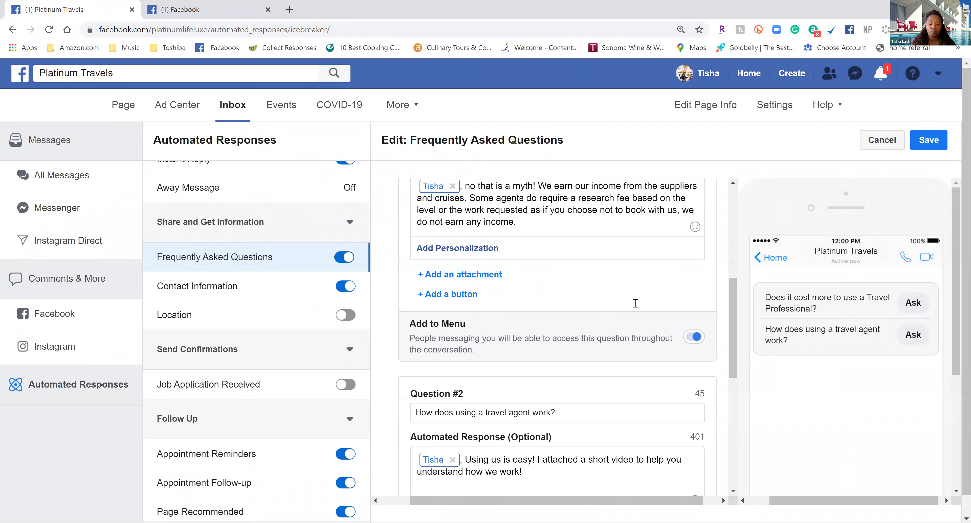
pyautogui.scroll(-4, 635, 303)
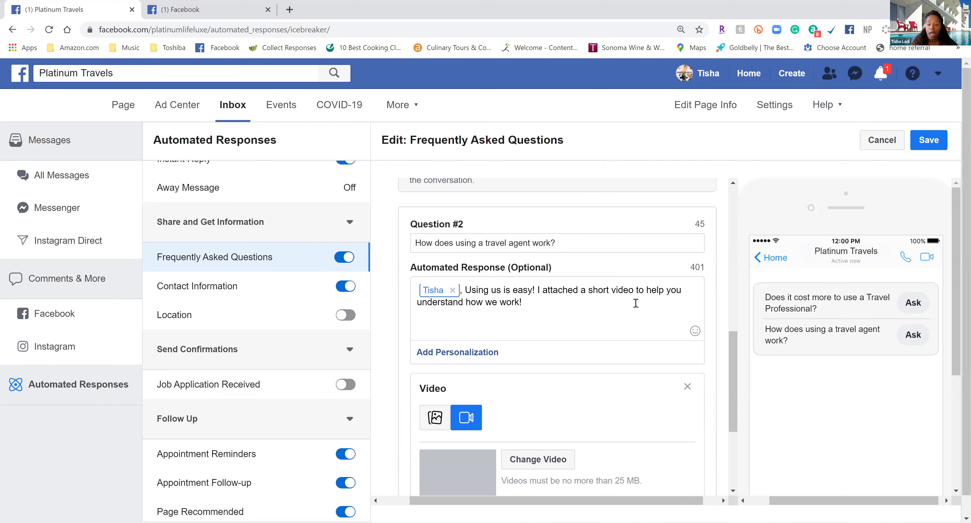
pyautogui.scroll(-2, 502, 290)
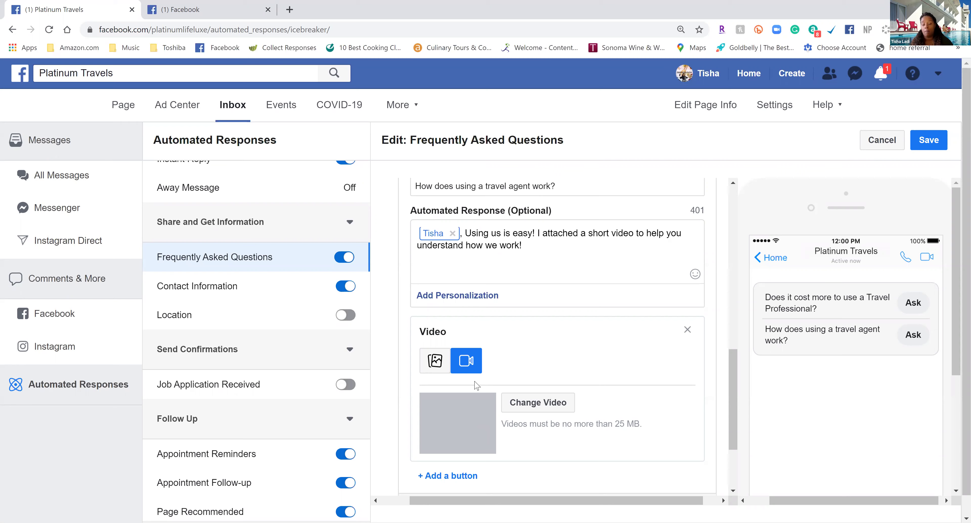
pyautogui.scroll(-3, 476, 384)
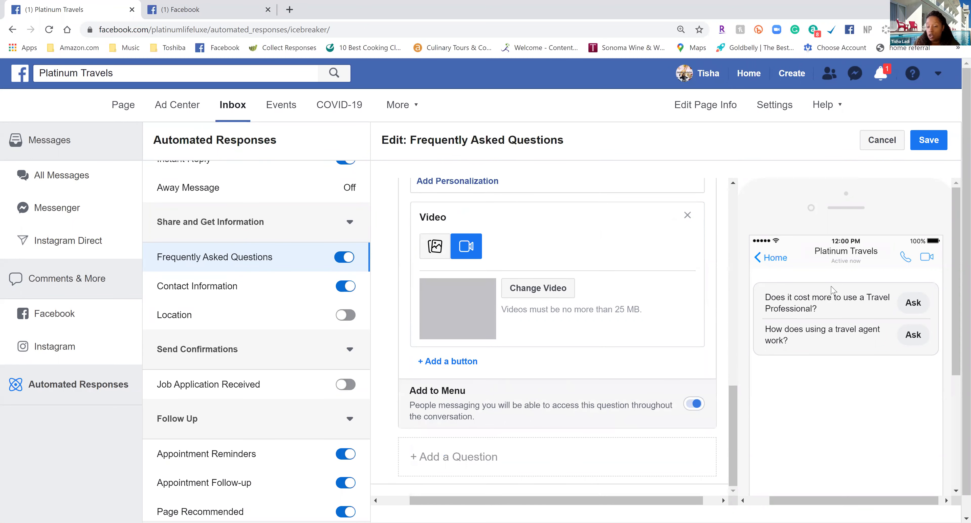
pyautogui.scroll(-1, 471, 421)
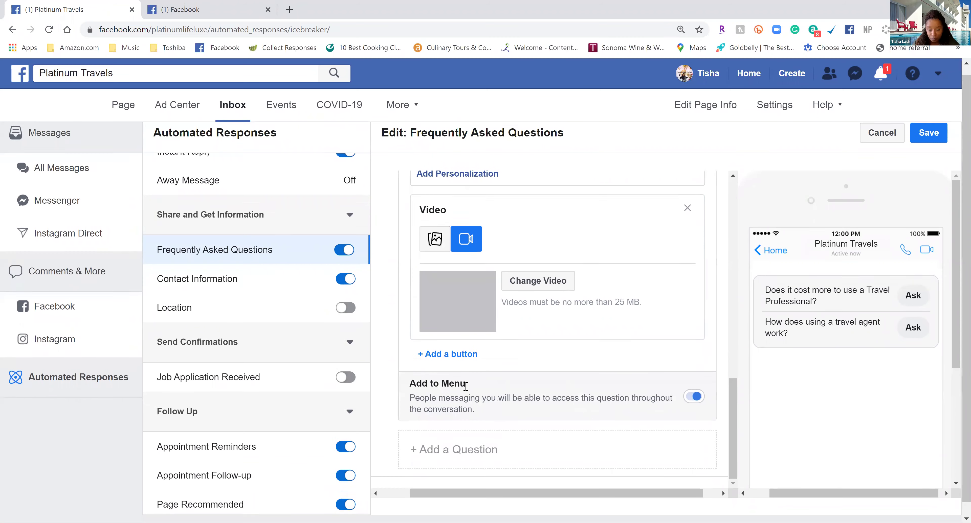
pyautogui.scroll(5, 466, 387)
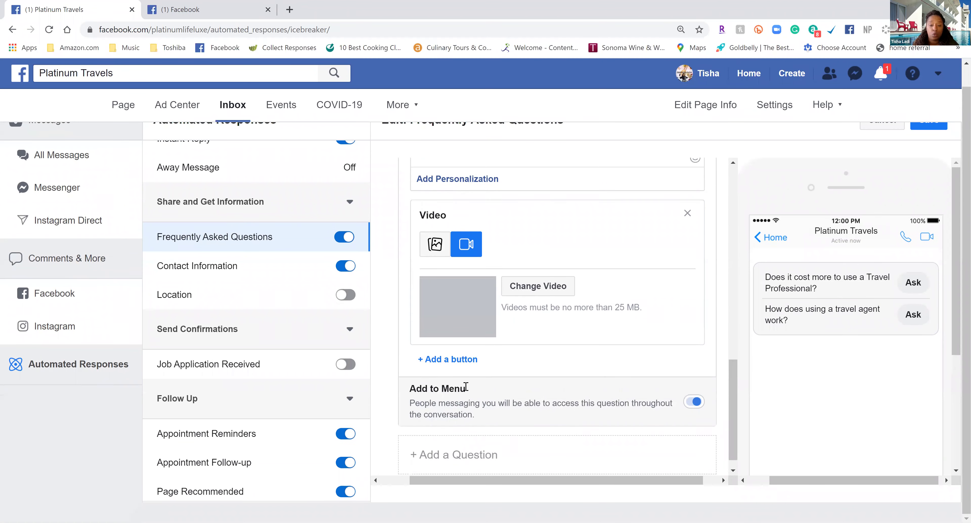
pyautogui.scroll(6, 465, 392)
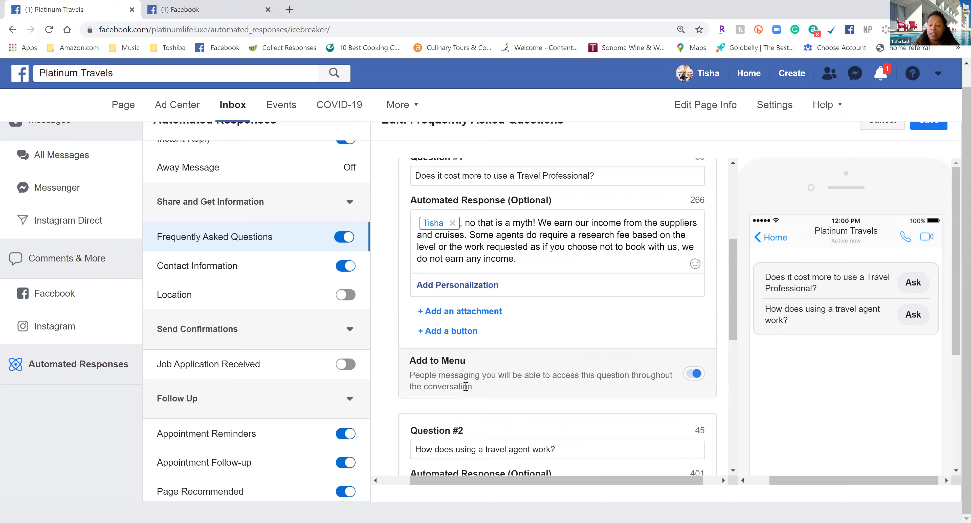
pyautogui.scroll(6, 466, 386)
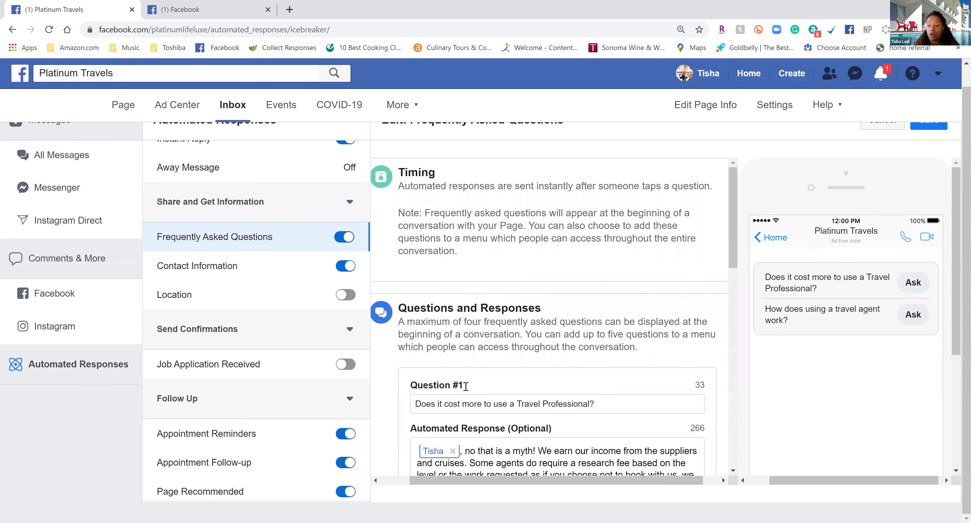
pyautogui.scroll(1, 945, 176)
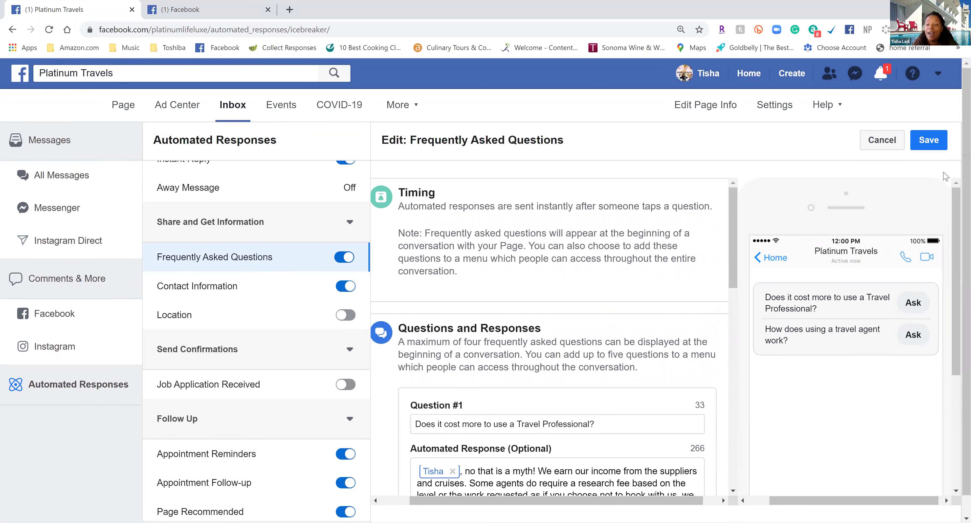
# - Save the frequently asked questions and preview how they appear in the Messenger menu
pyautogui.click(928, 139)
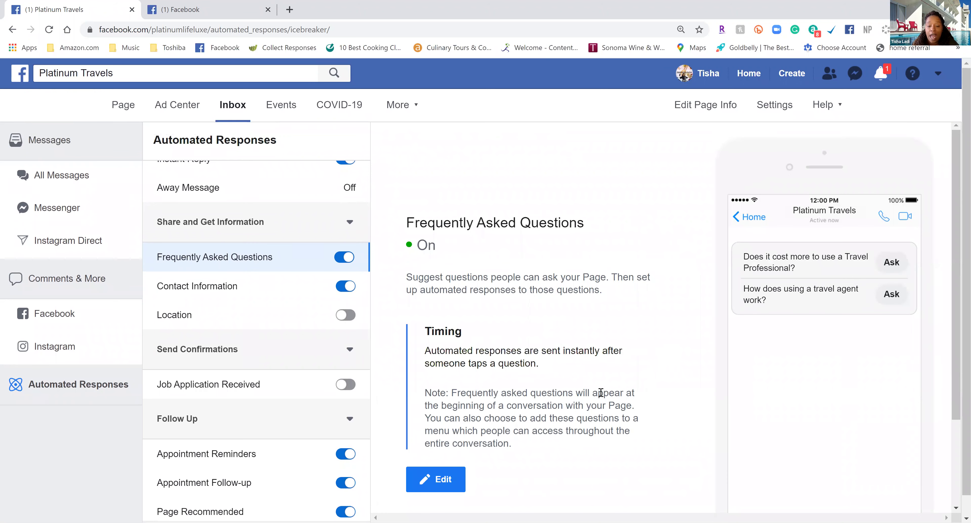
pyautogui.scroll(-4, 610, 384)
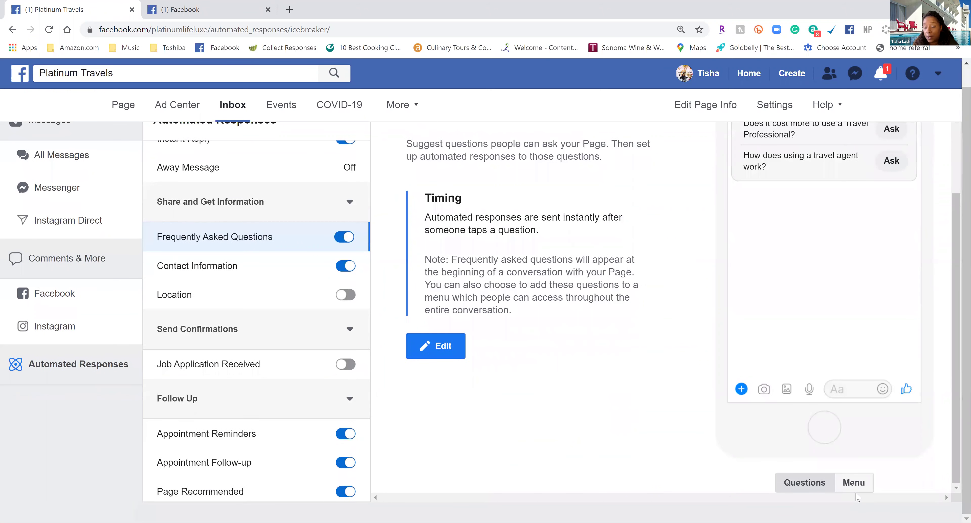
pyautogui.click(841, 484)
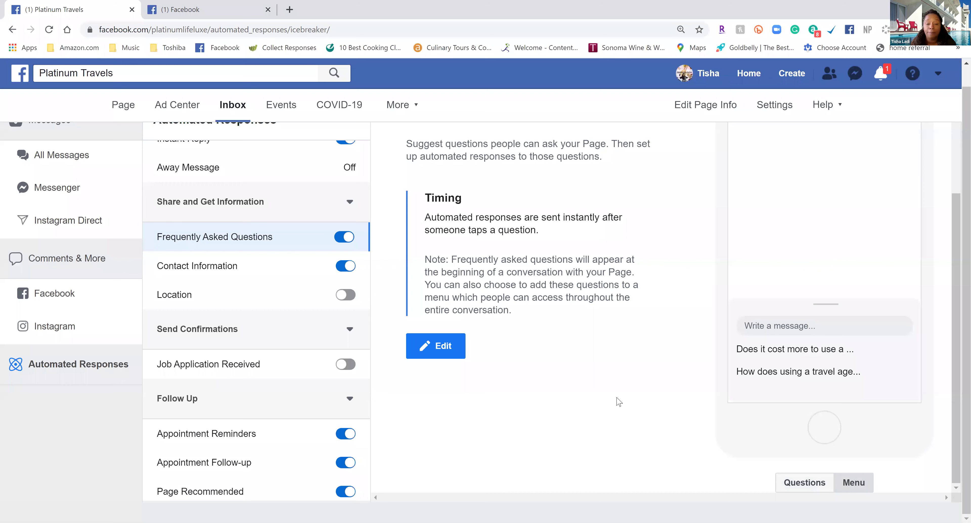
pyautogui.scroll(2, 614, 401)
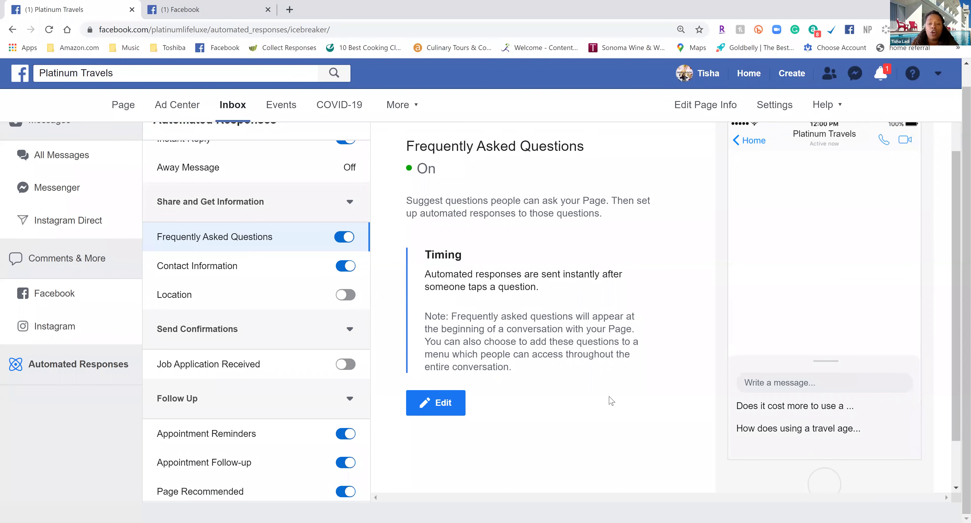
pyautogui.scroll(2, 612, 401)
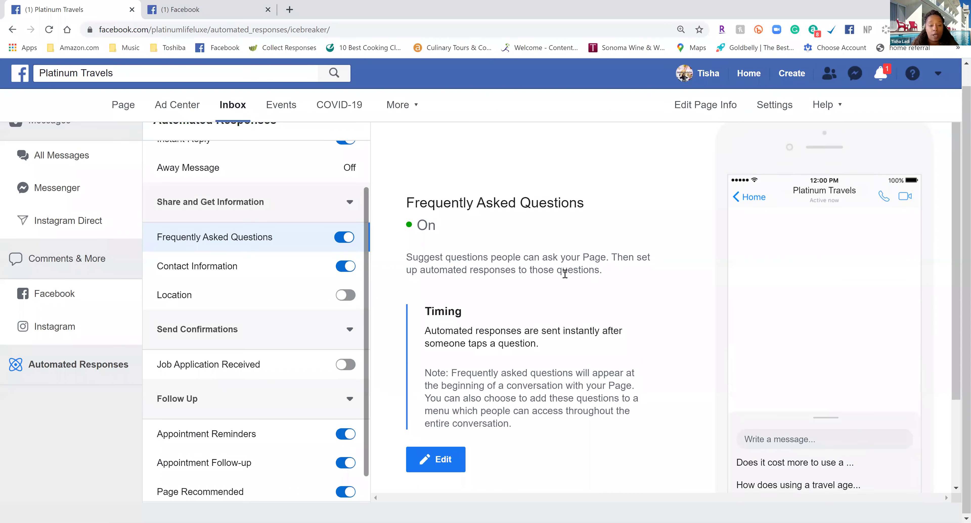
pyautogui.scroll(1, 565, 274)
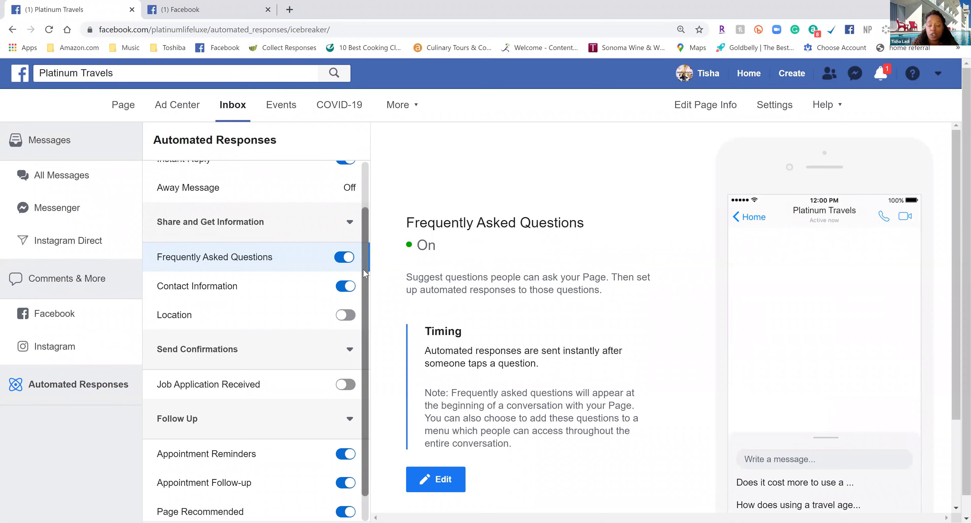
# - Correct the typo in the Instant Reply so it ends with "How can we help you?" and save the message
pyautogui.moveTo(364, 274); pyautogui.dragTo(364, 211)
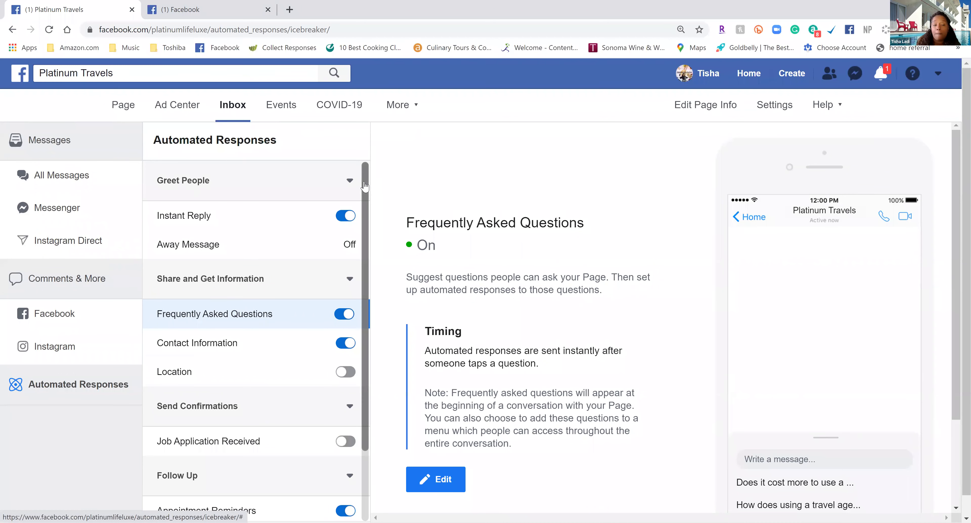
pyautogui.click(239, 214)
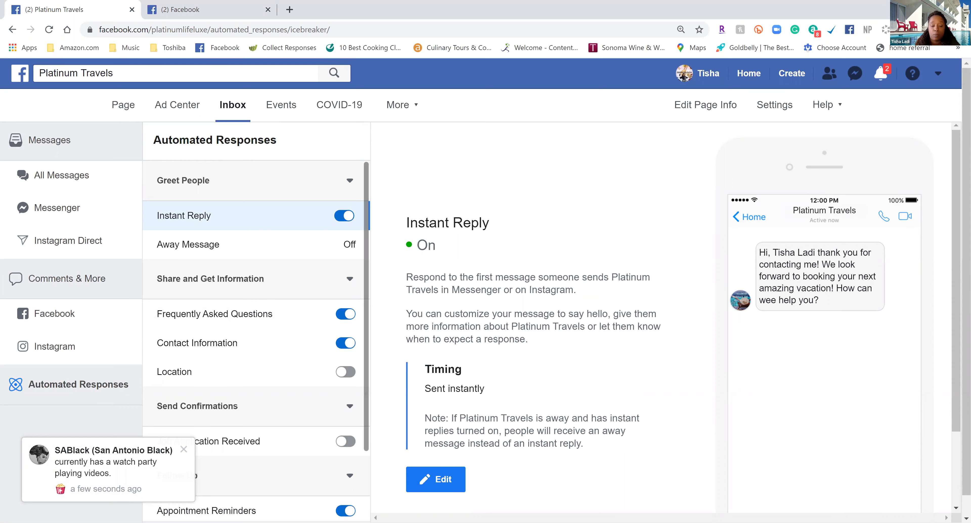
pyautogui.click(181, 448)
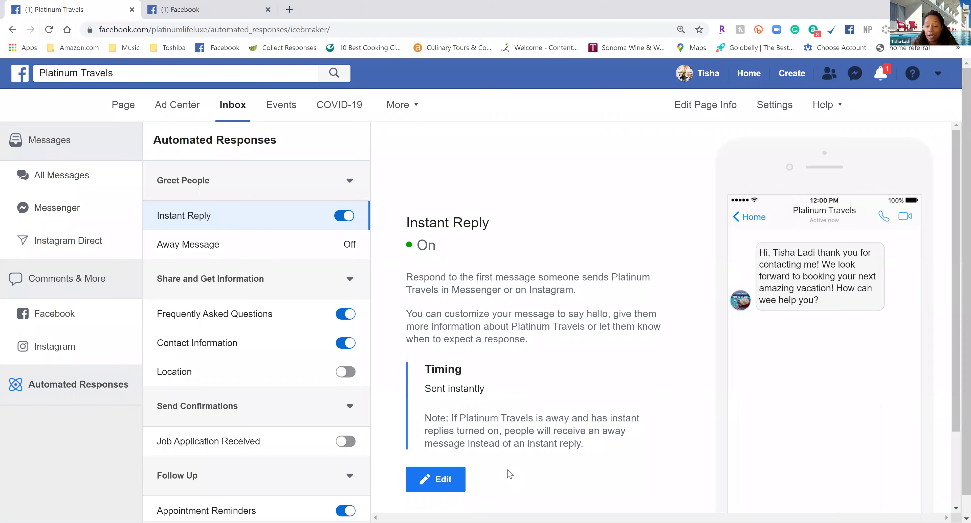
pyautogui.click(455, 479)
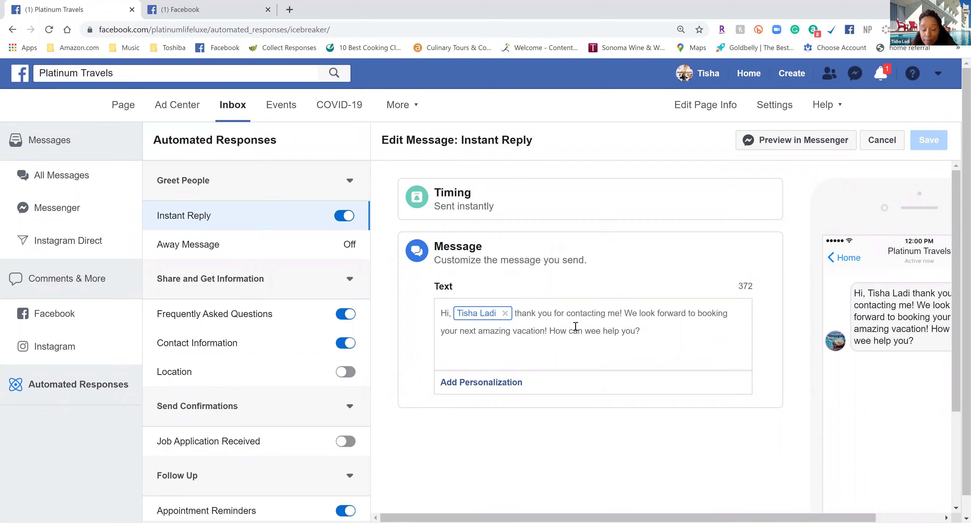
pyautogui.click(595, 328)
pyautogui.press('BackSpace')
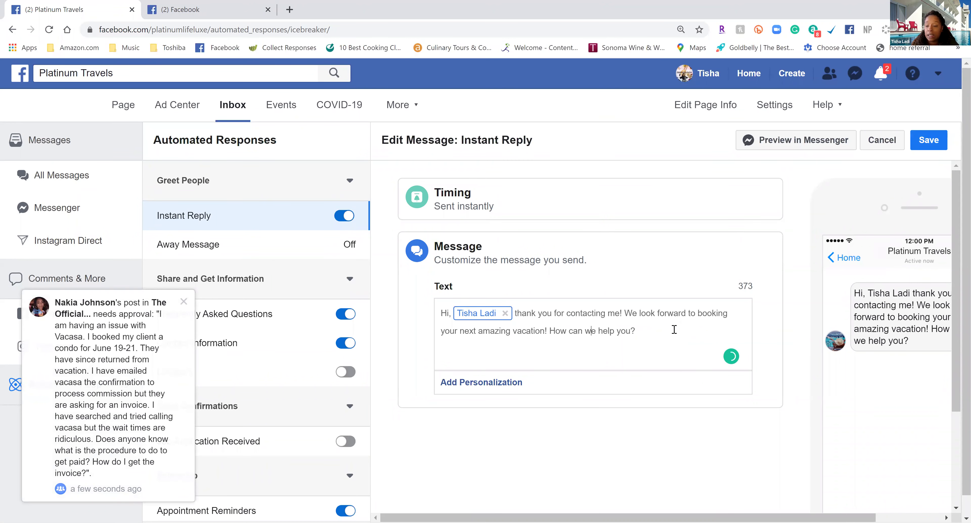
pyautogui.click(945, 147)
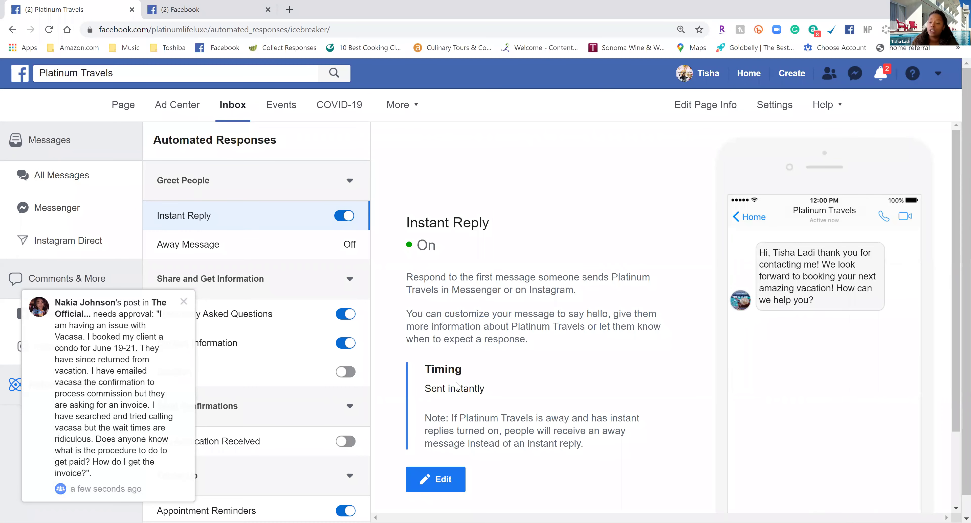
# - Reopen the Instant Reply for editing, and send "test" in the Platinum Travels conversation in Messenger
pyautogui.click(427, 486)
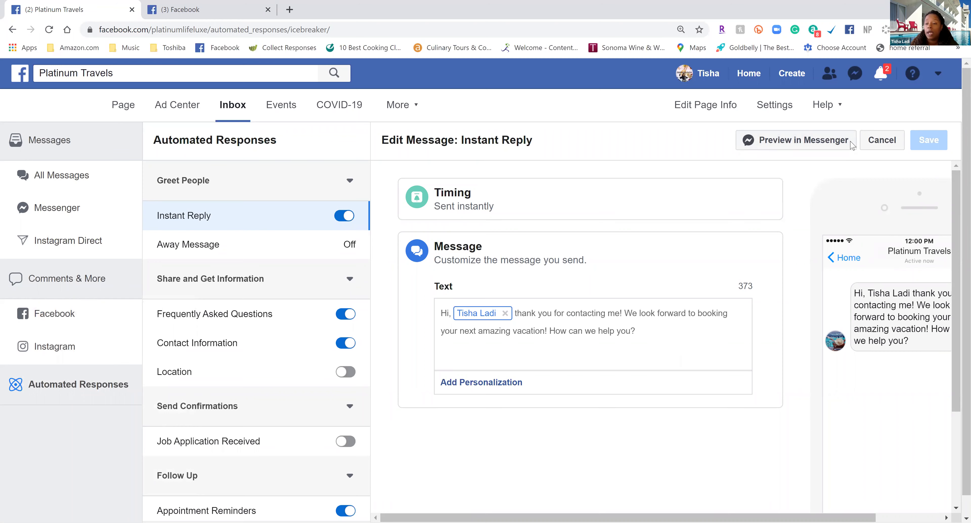
pyautogui.click(854, 73)
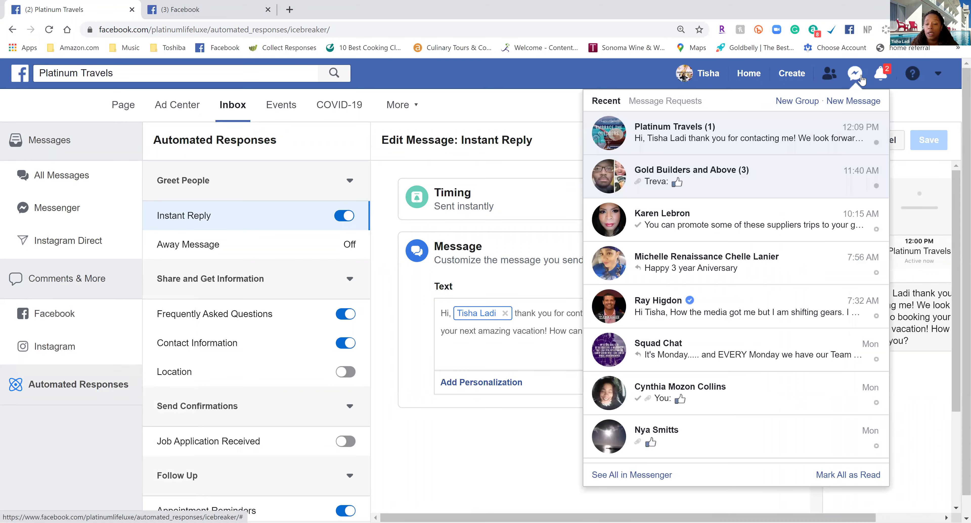
pyautogui.click(794, 131)
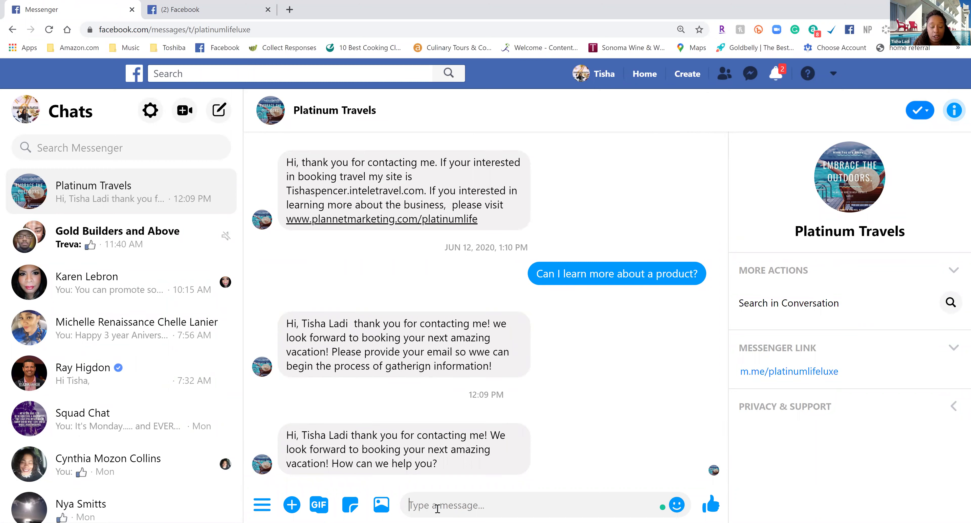
pyautogui.write('test')
pyautogui.press('Return')
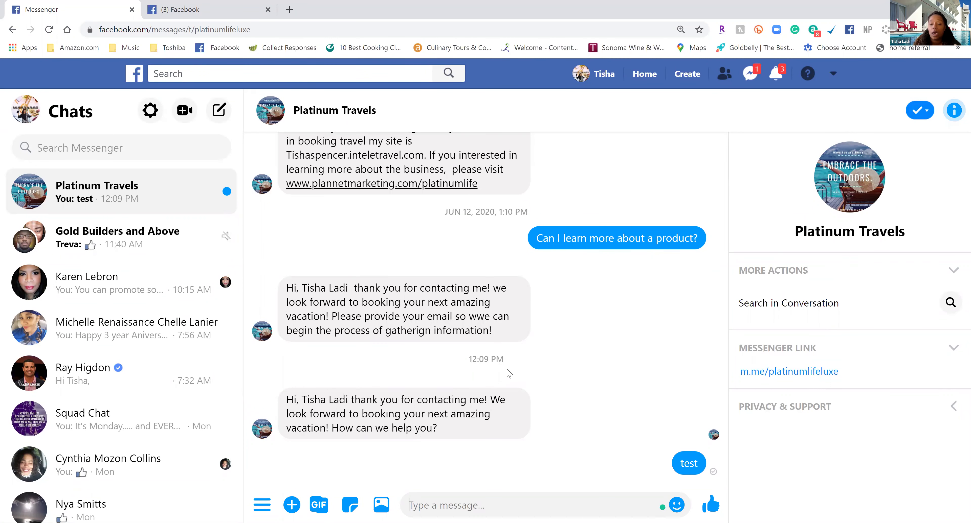
# - Return to the page's automated responses and show the Instant Reply with its preview
pyautogui.click(17, 32)
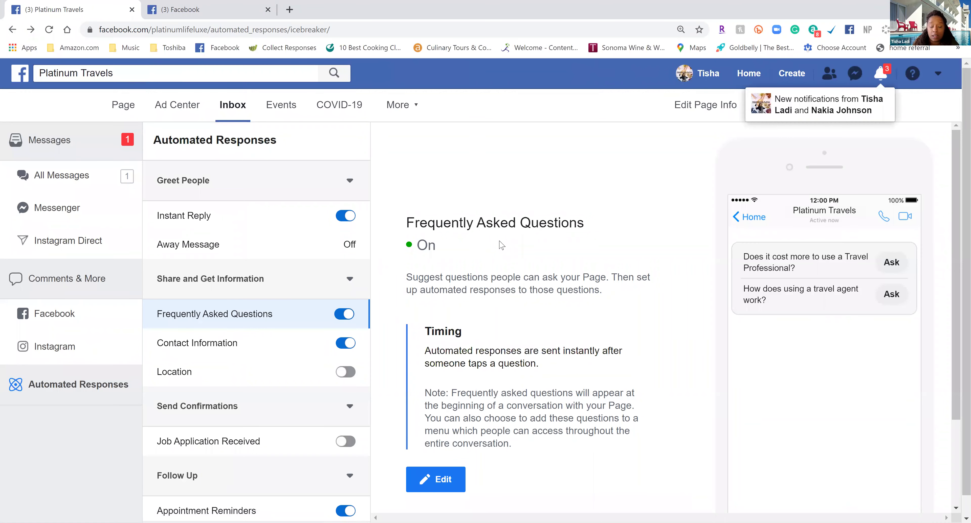
pyautogui.scroll(-5, 502, 246)
pyautogui.scroll(5, 415, 233)
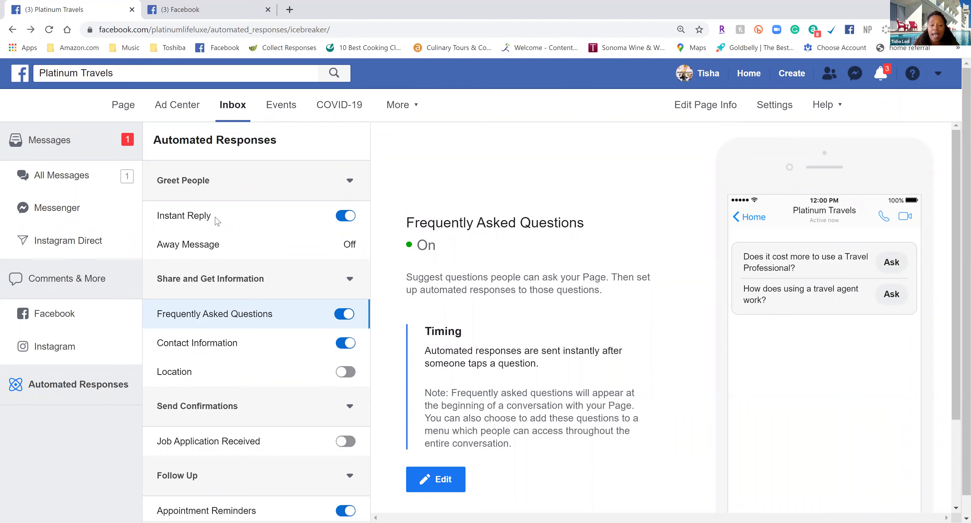
pyautogui.click(218, 222)
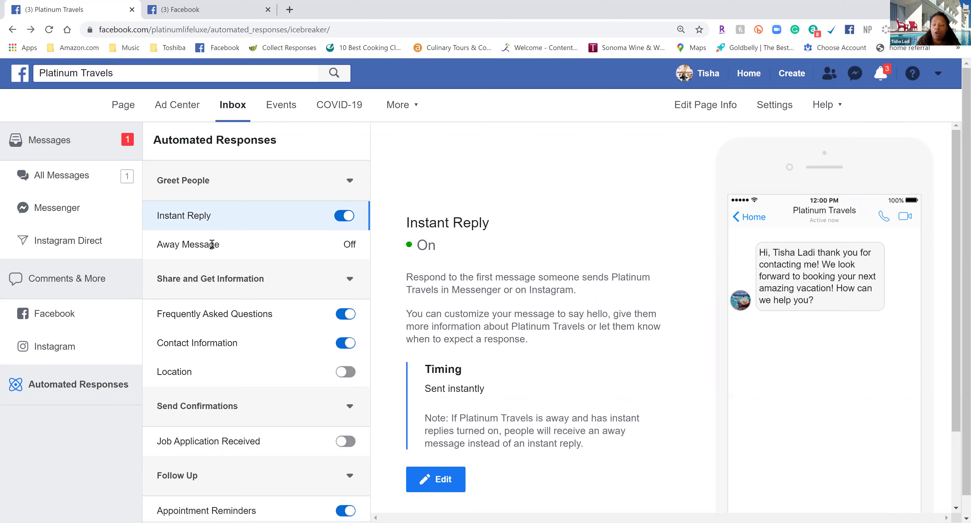
# - Review the Away Message, including its description, message preview and weekly schedule
pyautogui.click(293, 250)
pyautogui.scroll(-3, 550, 315)
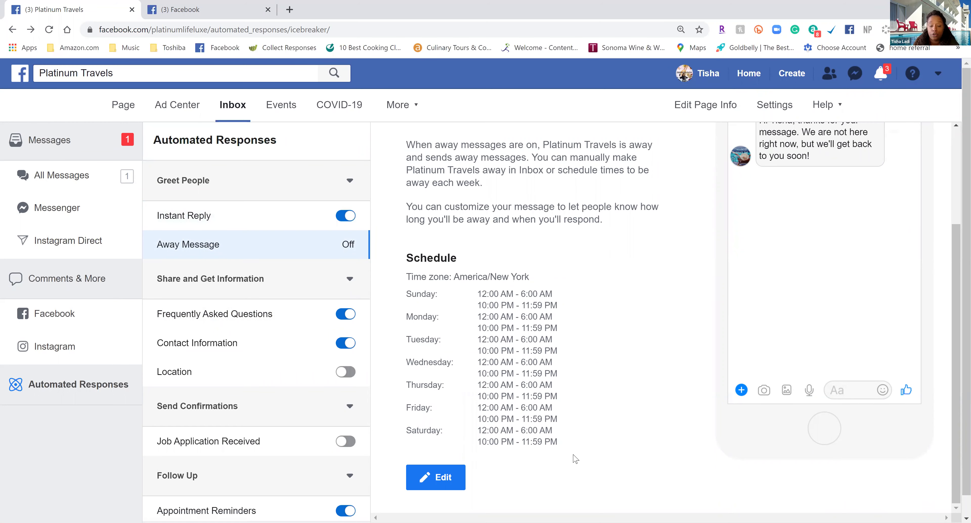
pyautogui.scroll(2, 575, 459)
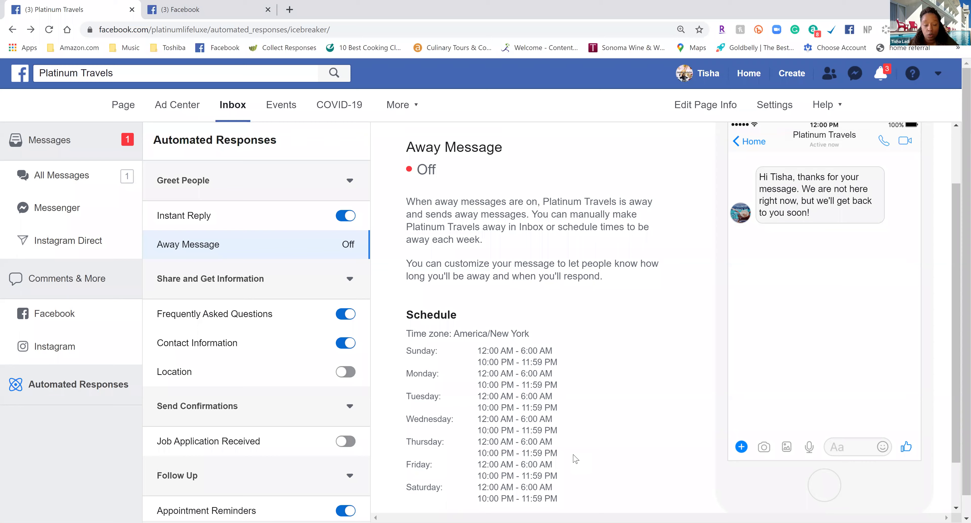
pyautogui.scroll(-2, 575, 459)
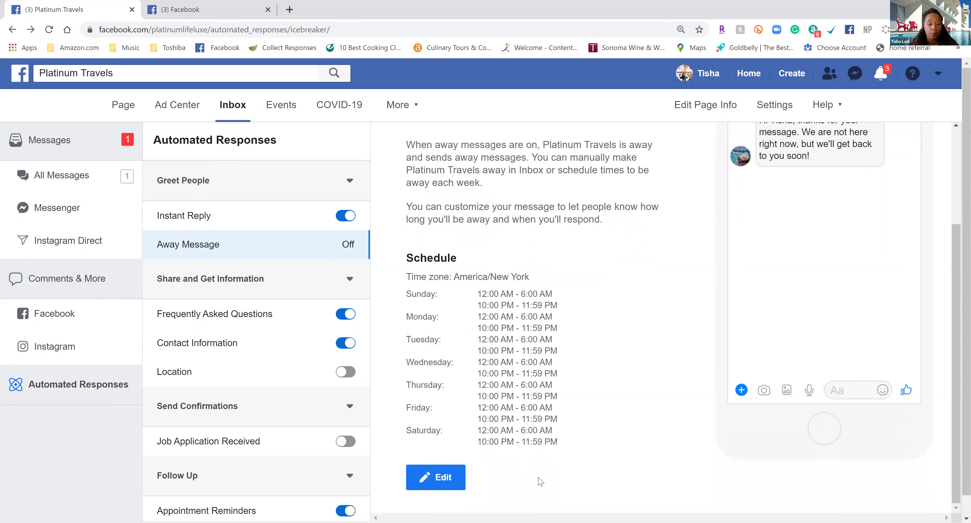
# - Open the Contact Information response for editing and examine its personalized text, attachment option and website button
pyautogui.click(164, 316)
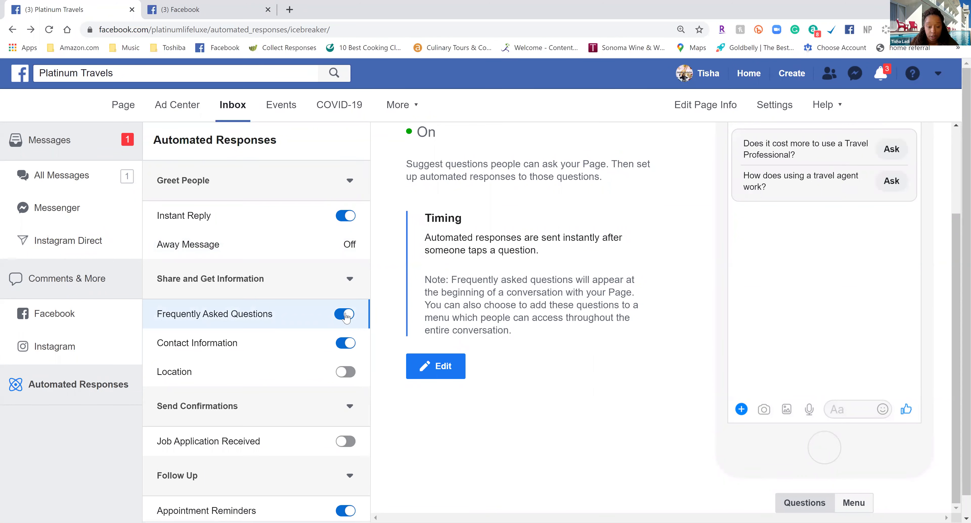
pyautogui.click(263, 352)
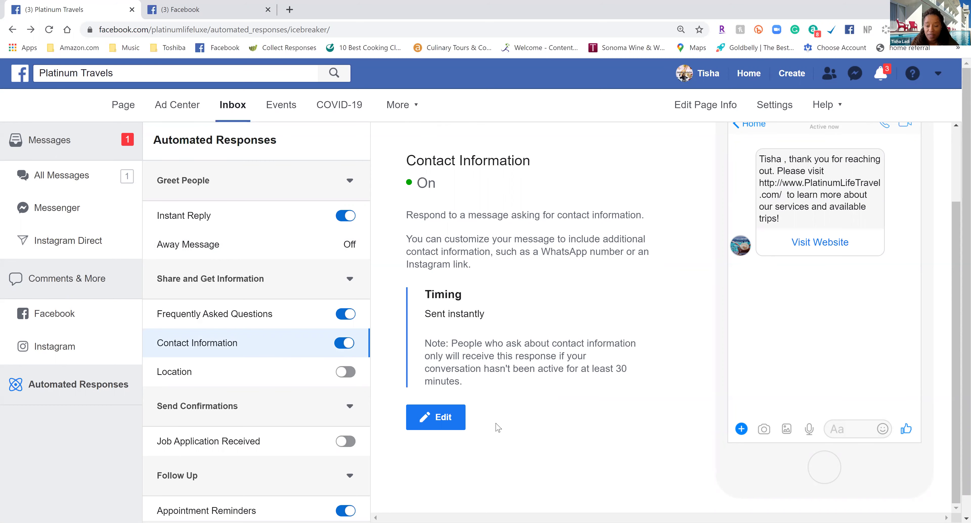
pyautogui.click(439, 417)
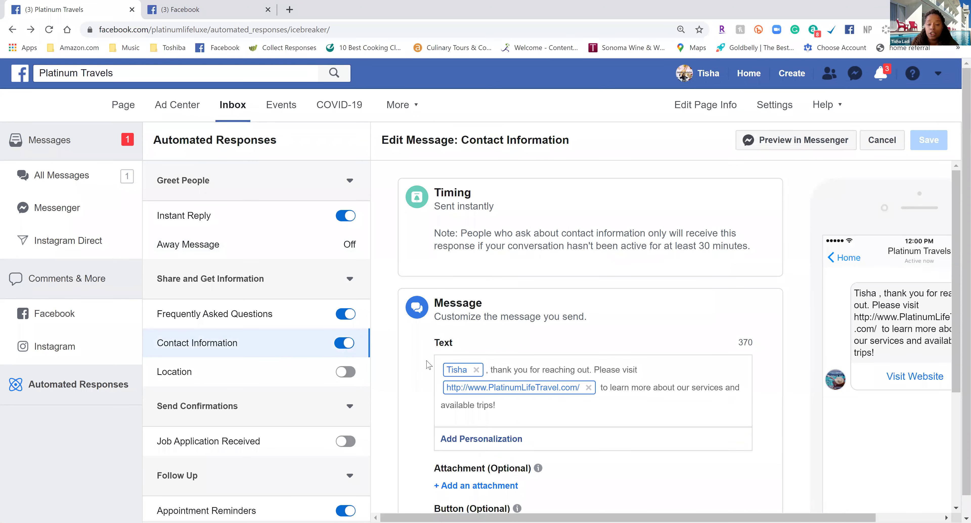
pyautogui.scroll(-1, 413, 366)
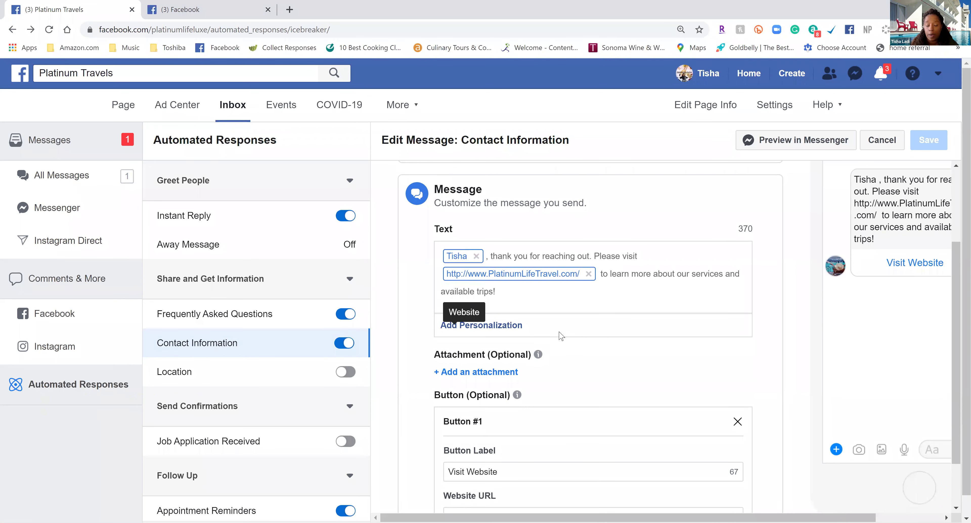
pyautogui.scroll(-2, 593, 356)
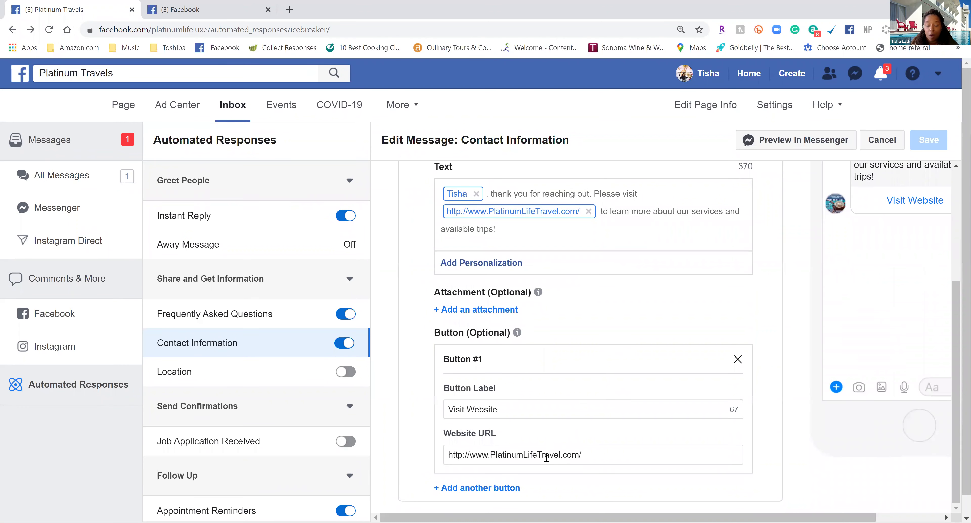
pyautogui.scroll(2, 578, 347)
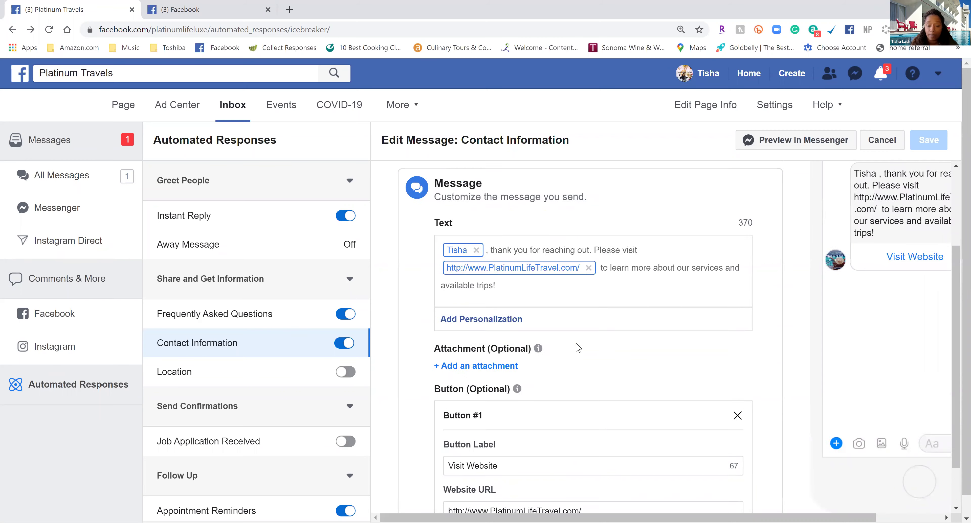
pyautogui.scroll(-4, 576, 345)
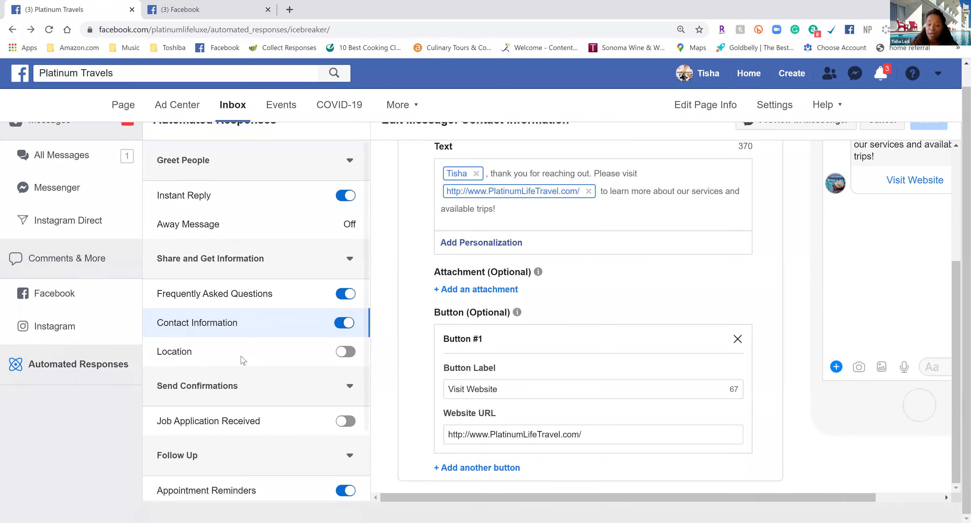
# - Review the Location response, including its description, timing note and message preview
pyautogui.click(241, 356)
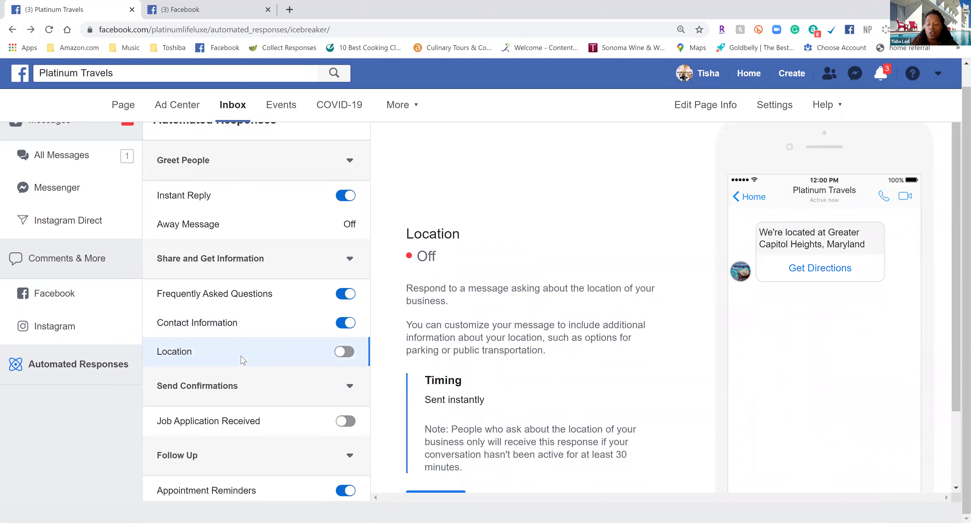
pyautogui.scroll(-2, 464, 345)
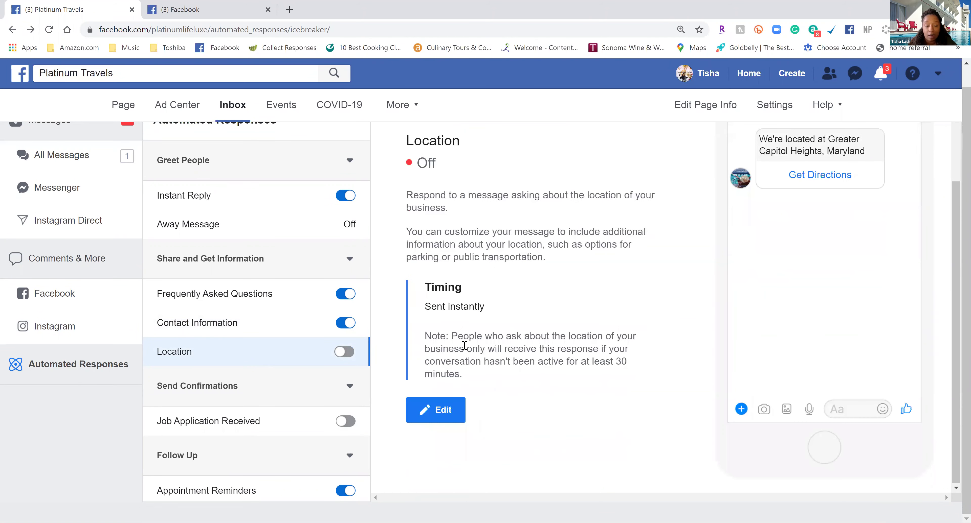
pyautogui.scroll(-2, 219, 341)
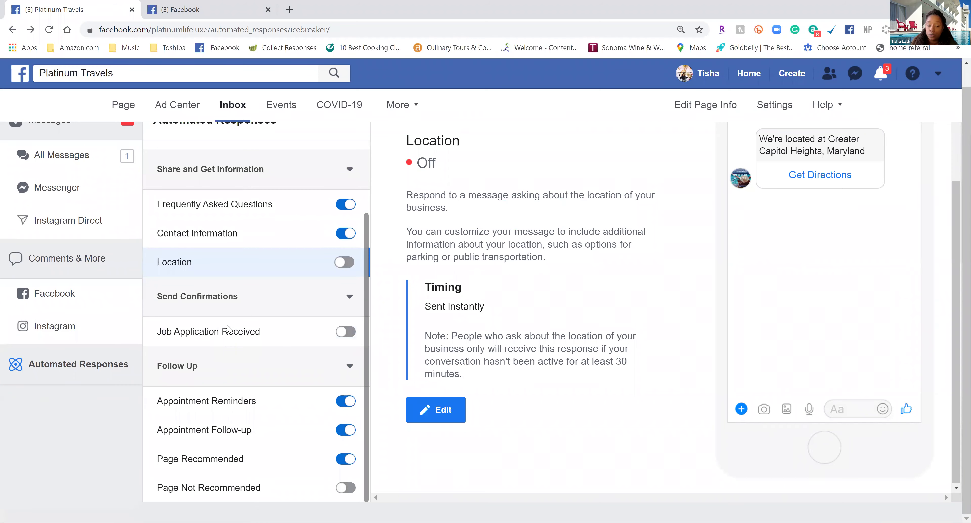
# - Review the Appointment Reminders response with its timing and preview, and look over the other Follow Up responses
pyautogui.click(234, 401)
pyautogui.scroll(2, 234, 401)
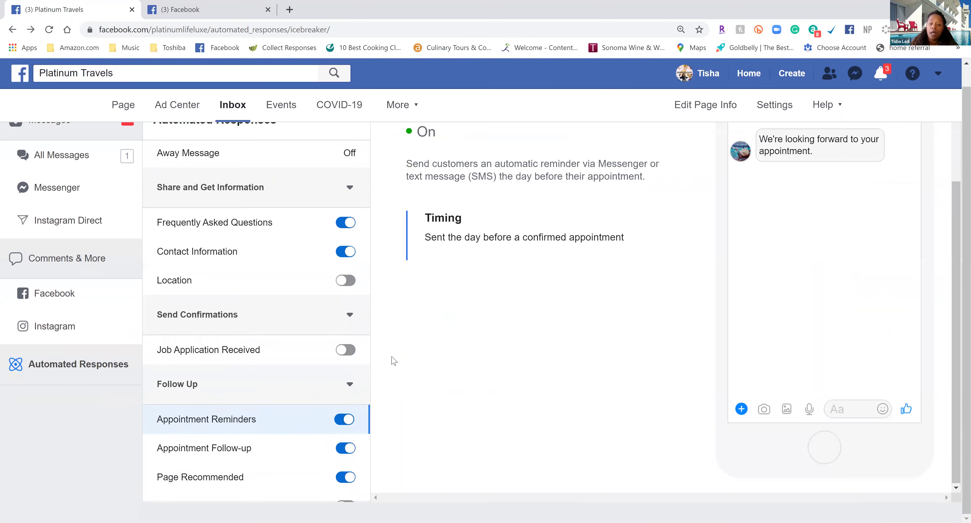
pyautogui.scroll(2, 467, 371)
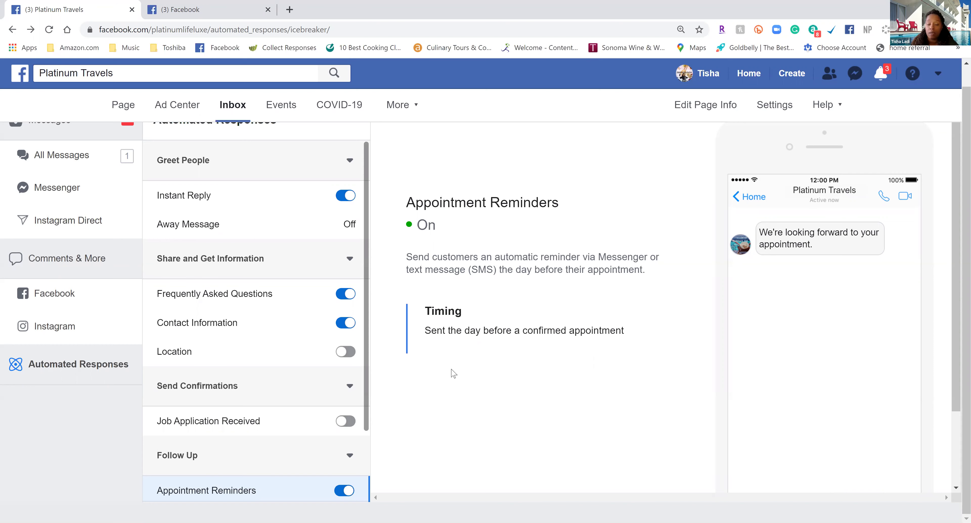
pyautogui.scroll(-3, 454, 373)
pyautogui.scroll(3, 453, 373)
pyautogui.moveTo(366, 352); pyautogui.dragTo(368, 491)
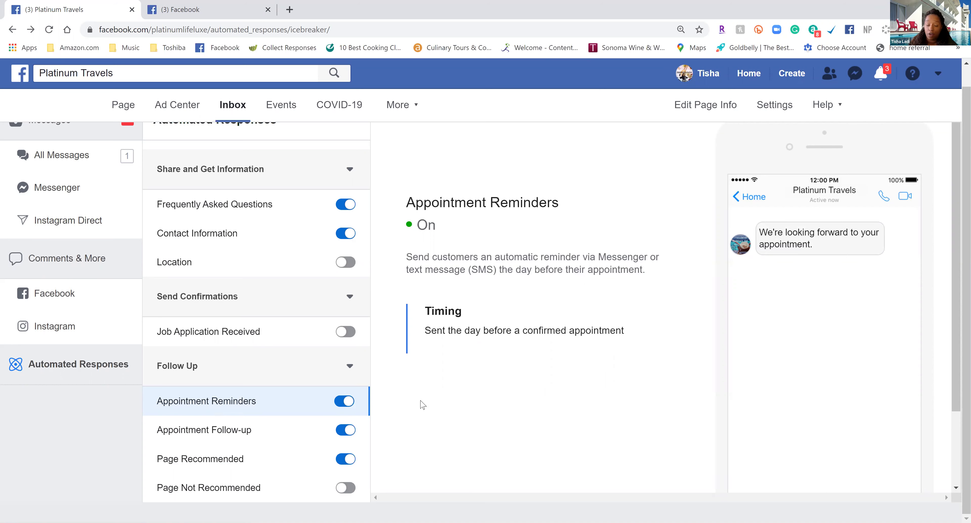
# - Edit the Appointment Follow-up response so it is sent after 1 week, and save the change
pyautogui.click(184, 434)
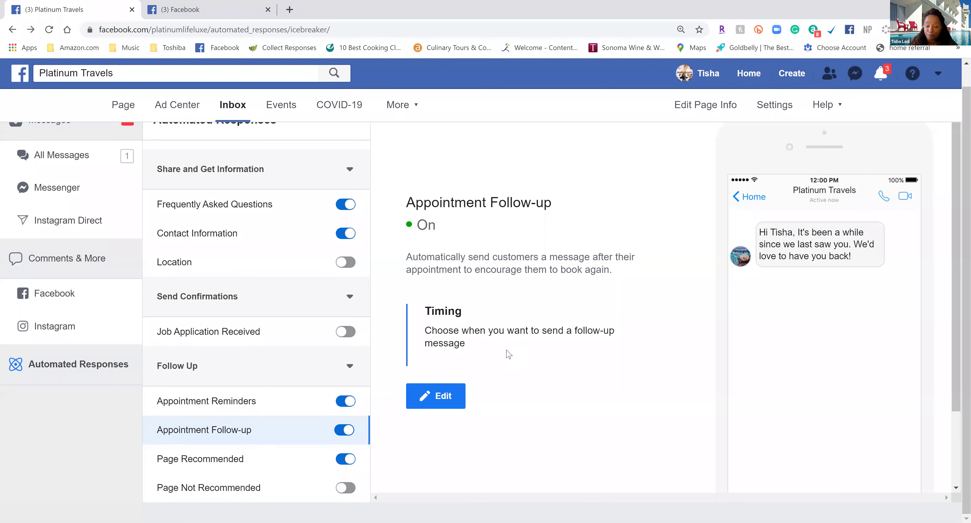
pyautogui.click(449, 398)
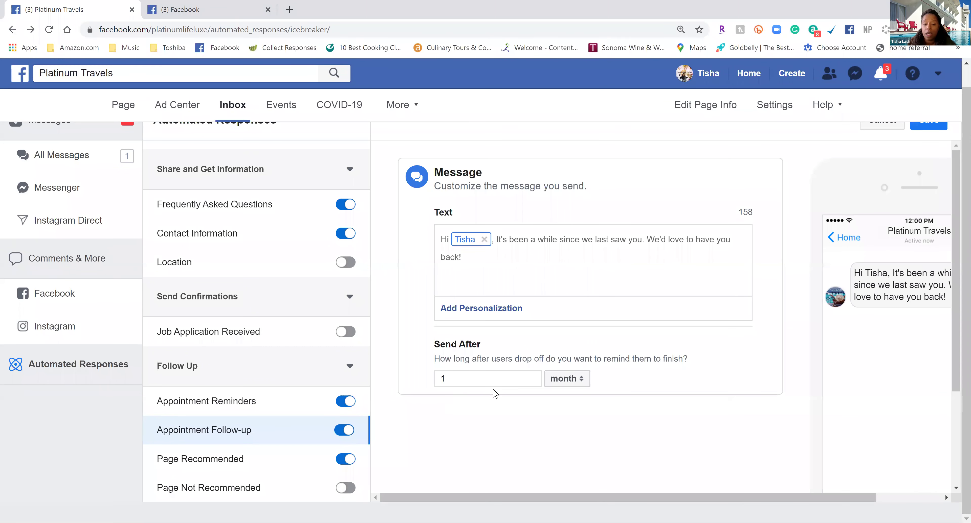
pyautogui.click(573, 380)
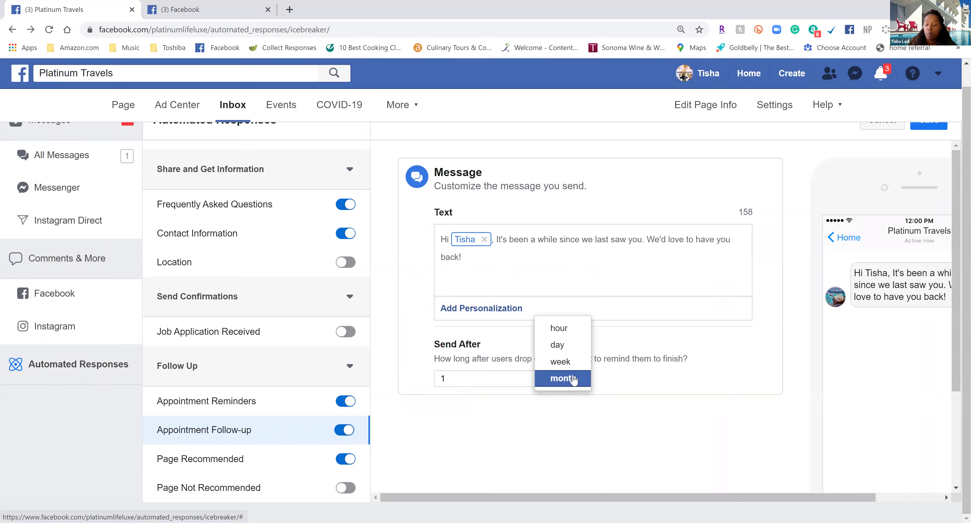
pyautogui.click(562, 344)
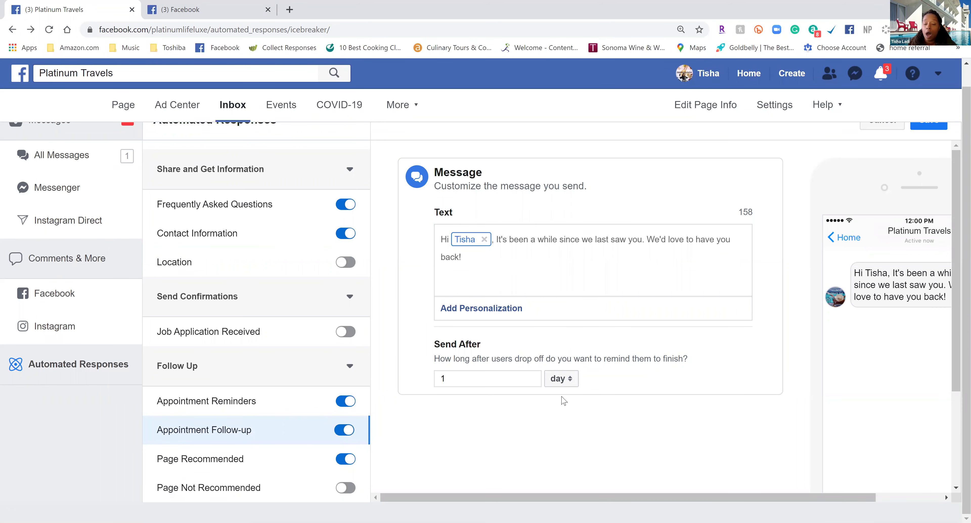
pyautogui.click(559, 379)
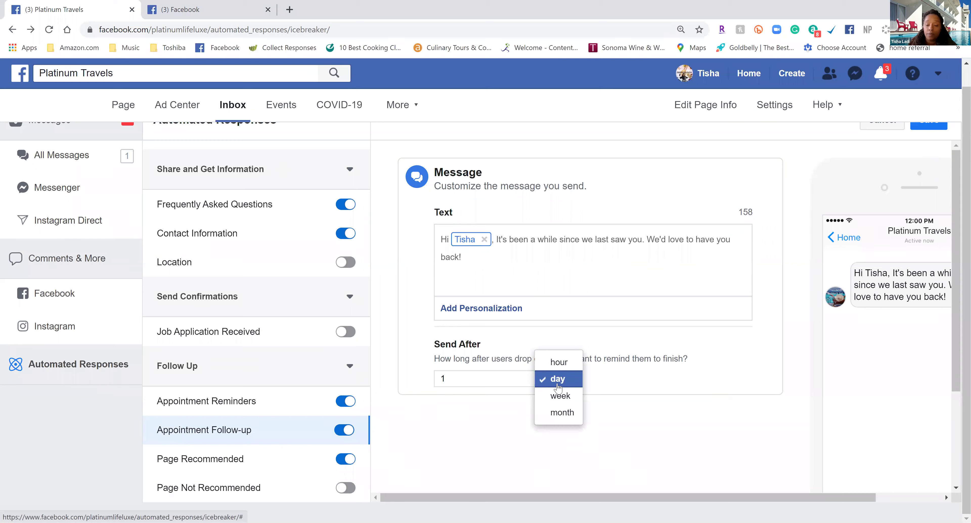
pyautogui.click(556, 405)
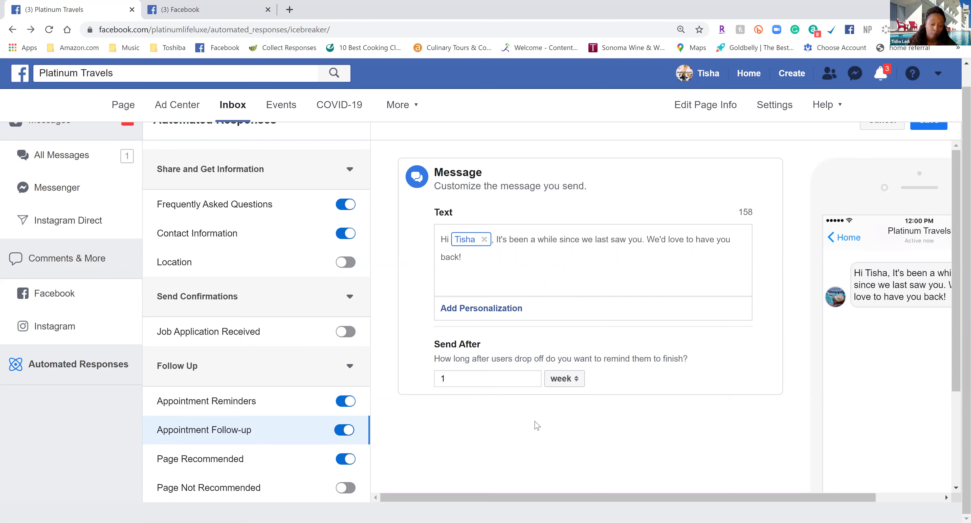
pyautogui.scroll(-4, 490, 415)
pyautogui.scroll(4, 425, 428)
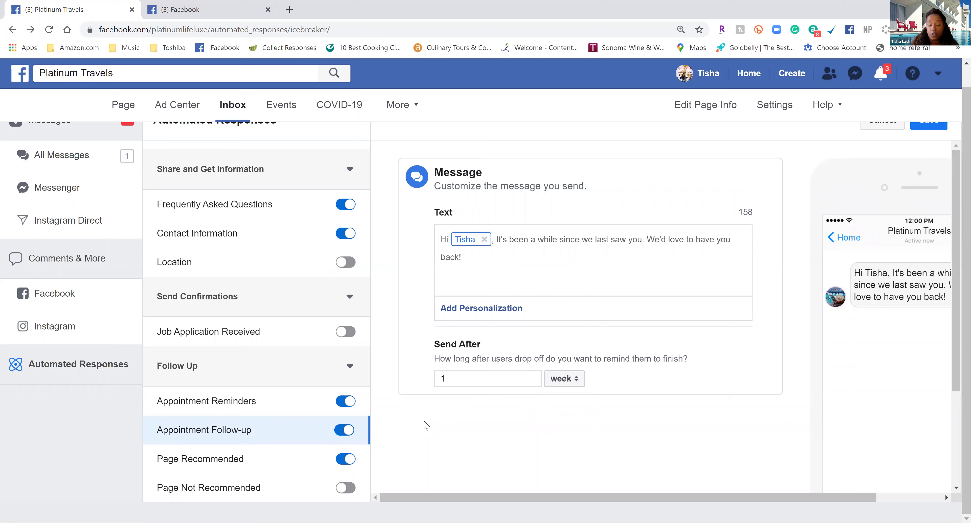
pyautogui.scroll(1, 425, 426)
pyautogui.scroll(-4, 624, 428)
pyautogui.scroll(4, 624, 428)
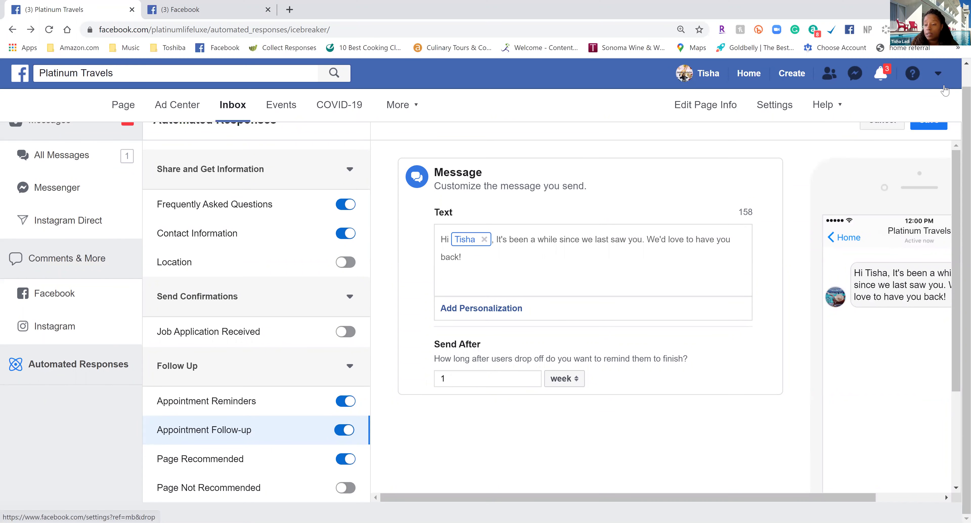
pyautogui.scroll(1, 939, 153)
pyautogui.click(934, 144)
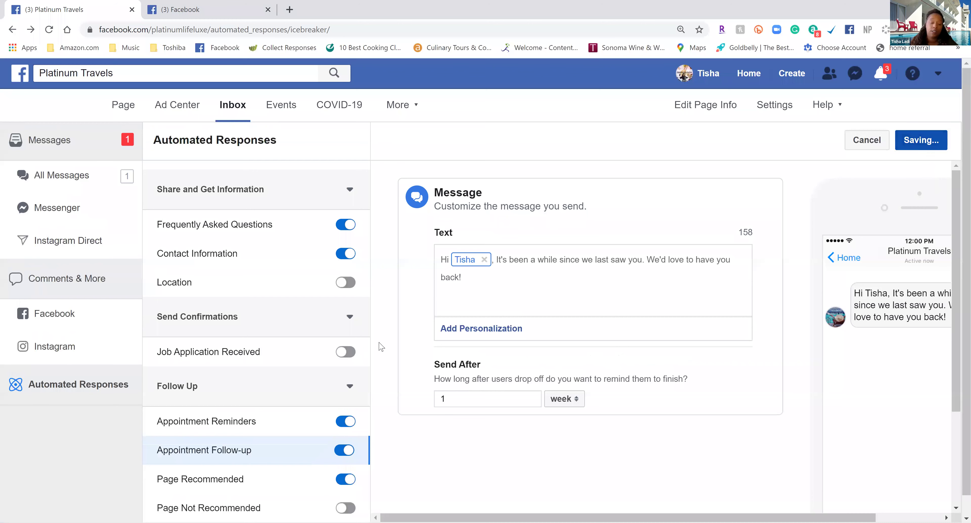
# - Review the Page Recommended and Page Not Recommended responses, including their descriptions, timing and message previews
pyautogui.click(218, 477)
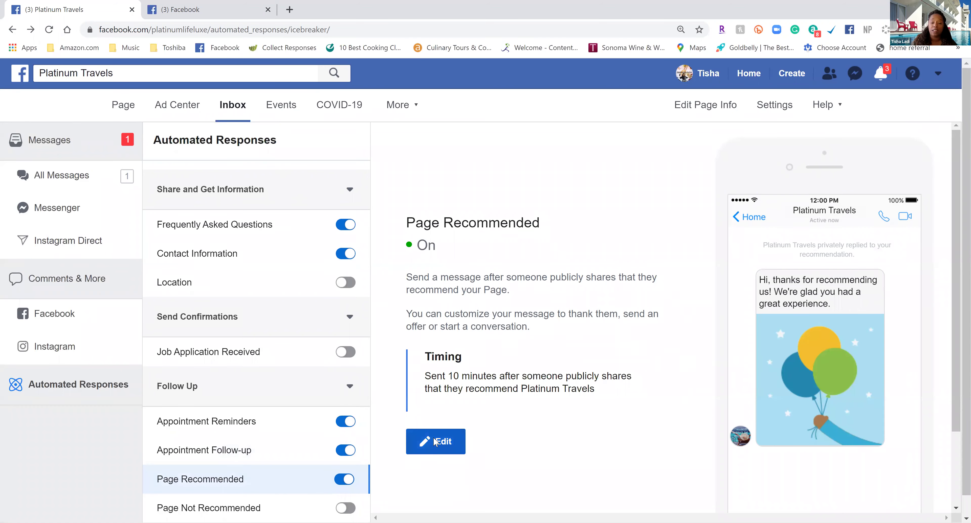
pyautogui.scroll(-2, 390, 400)
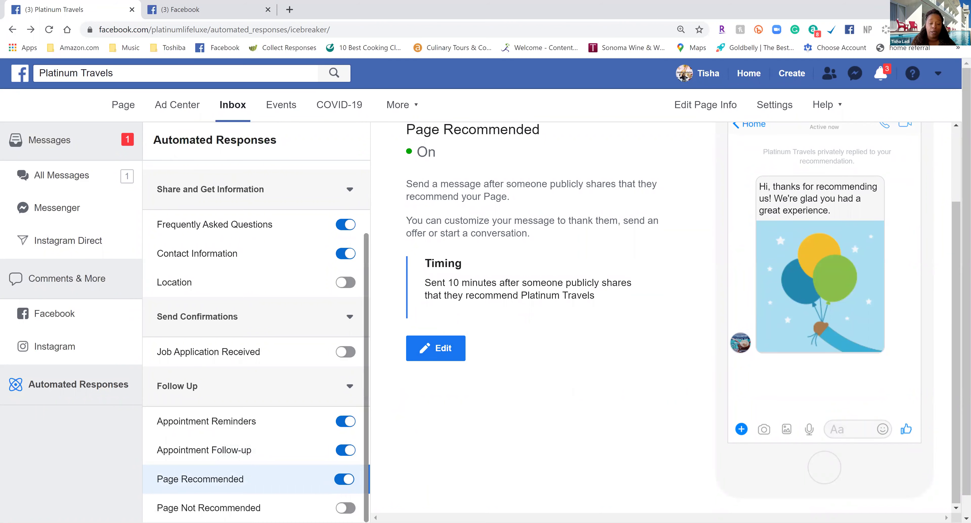
pyautogui.click(221, 508)
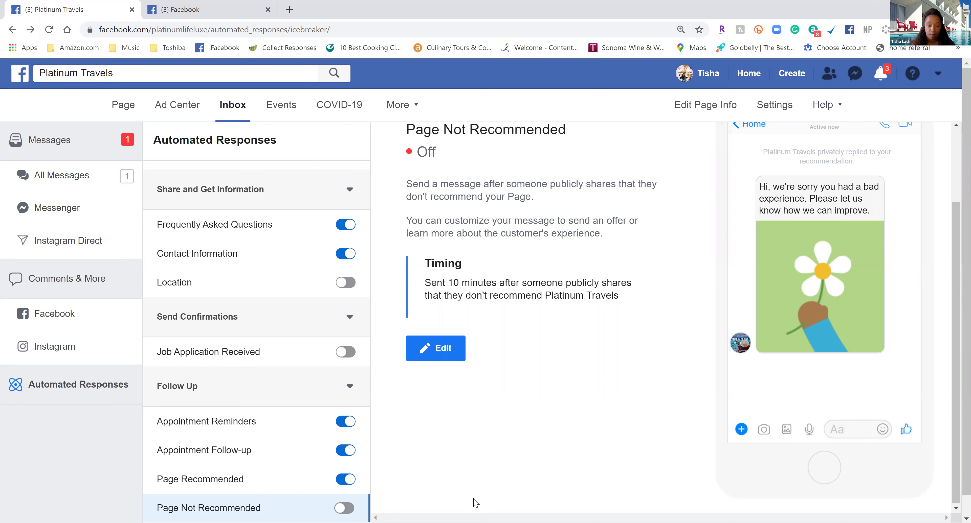
pyautogui.scroll(3, 476, 502)
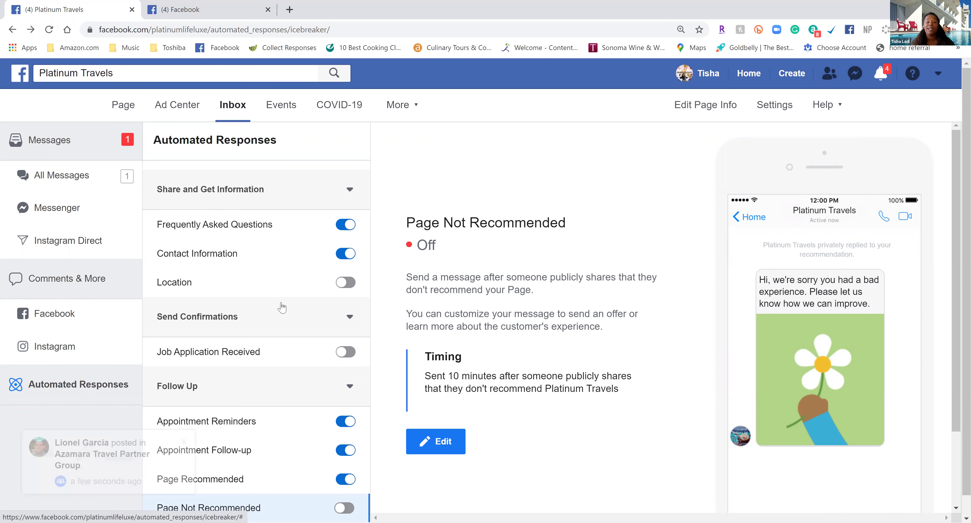
pyautogui.click(184, 450)
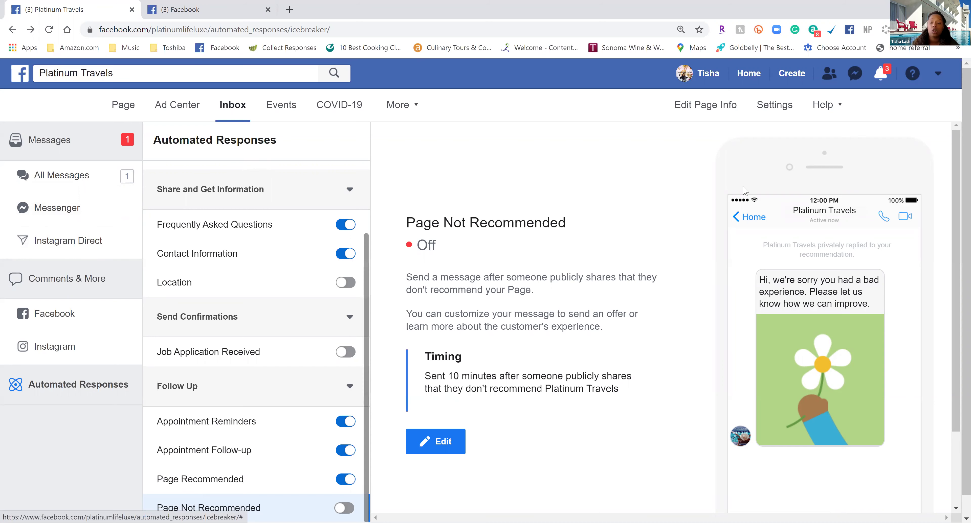
# - Open the Page's Messaging settings and look over the general settings and the greeting for starting a Messenger conversation
pyautogui.click(769, 110)
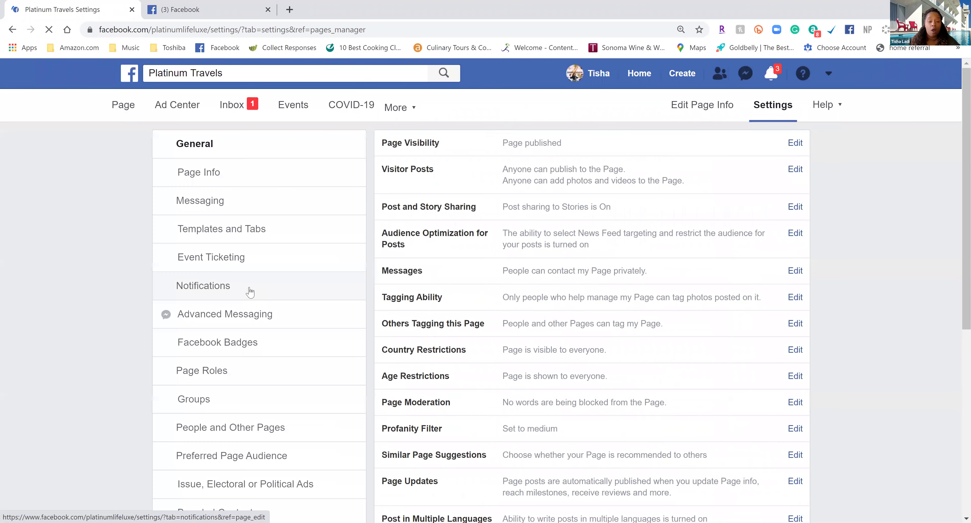
pyautogui.scroll(-3, 249, 292)
pyautogui.scroll(3, 249, 293)
pyautogui.click(199, 212)
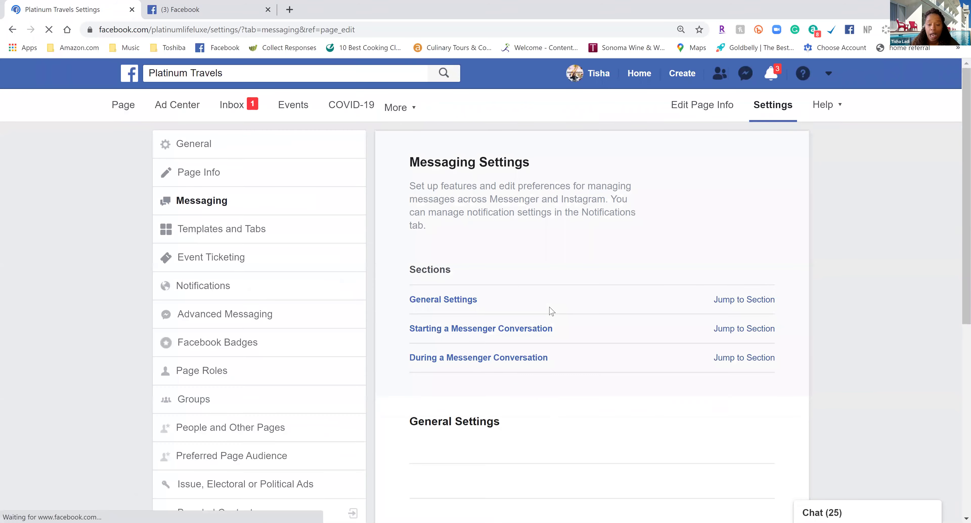
pyautogui.scroll(-2, 551, 312)
pyautogui.scroll(-9, 551, 312)
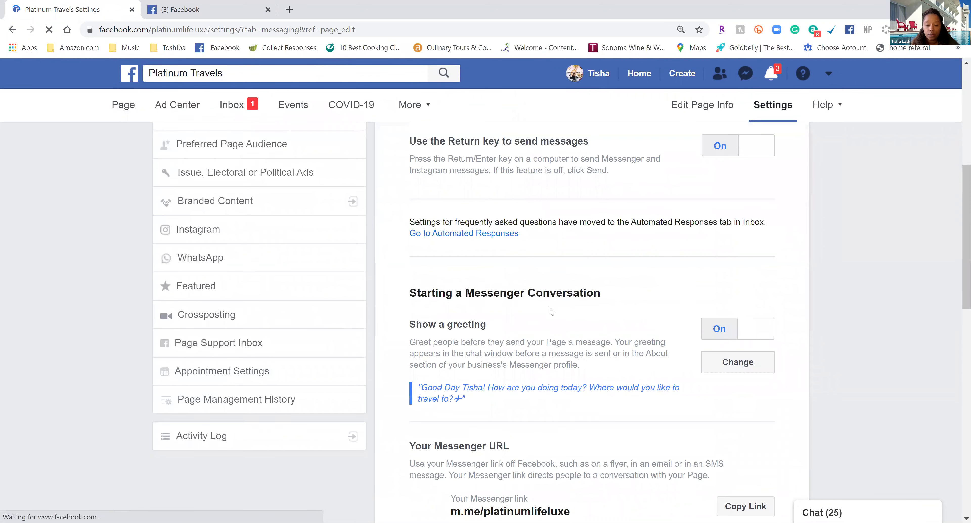
# - Examine the Messenger URL, the website chat plugin option and the settings that apply during a Messenger conversation
pyautogui.scroll(-3, 552, 312)
pyautogui.scroll(2, 551, 311)
pyautogui.scroll(-3, 551, 312)
pyautogui.scroll(-1, 551, 312)
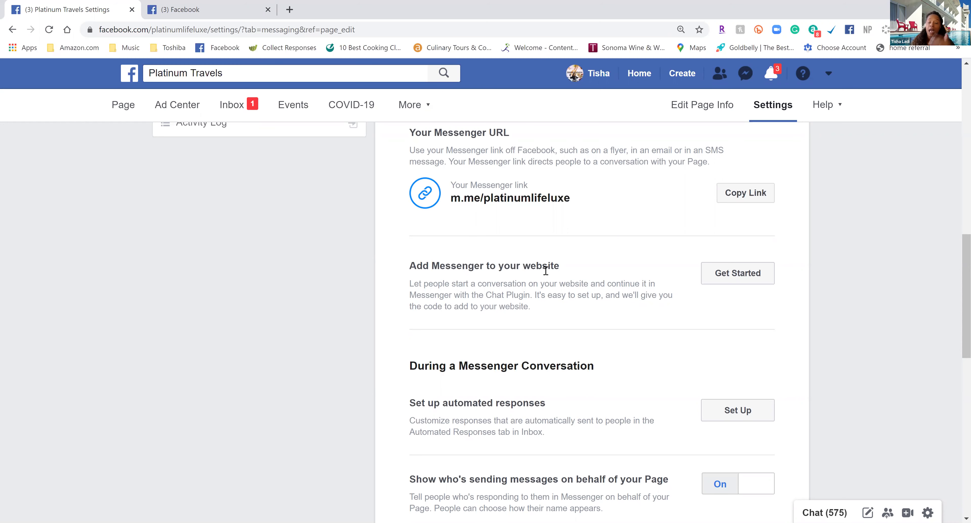
pyautogui.scroll(-3, 545, 271)
pyautogui.scroll(-5, 546, 275)
pyautogui.scroll(5, 546, 273)
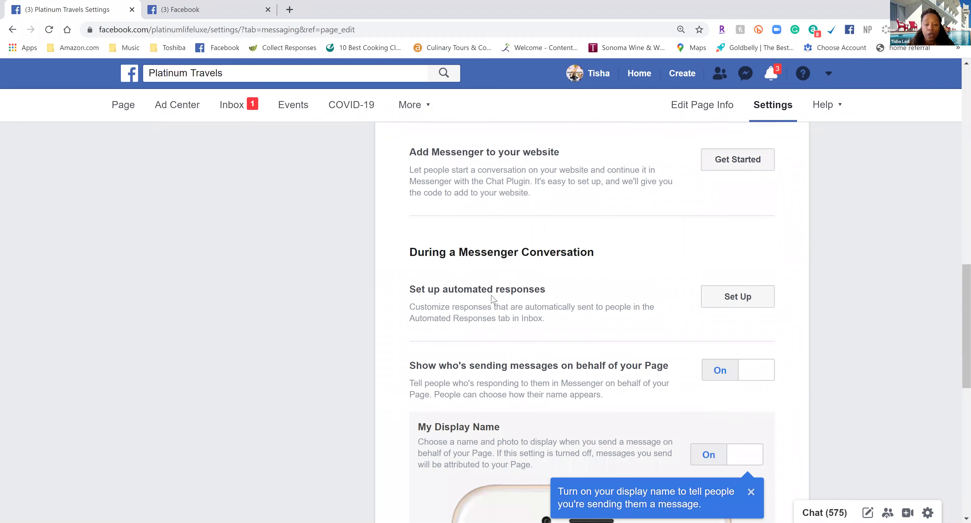
# - Open the automated responses setup from the Messaging settings and review the Instant Reply and Frequently Asked Questions responses
pyautogui.click(756, 300)
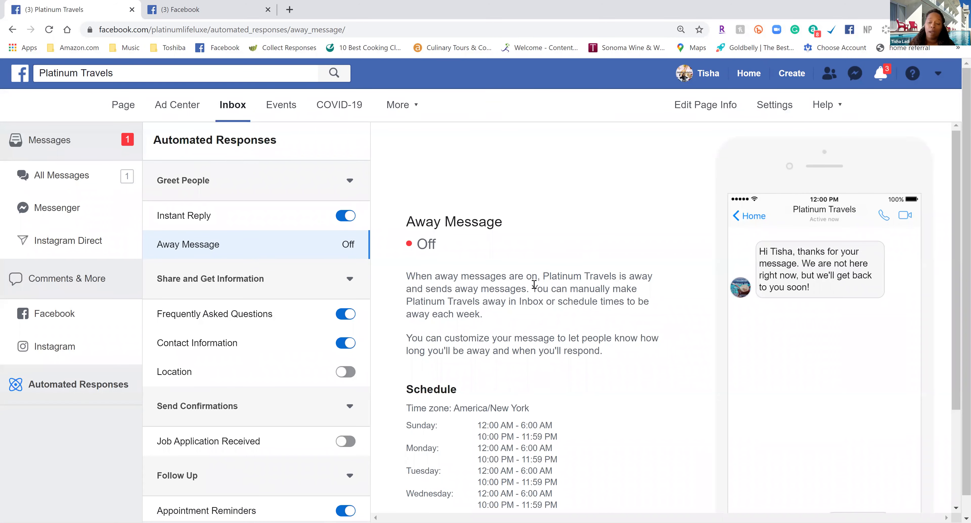
pyautogui.click(172, 217)
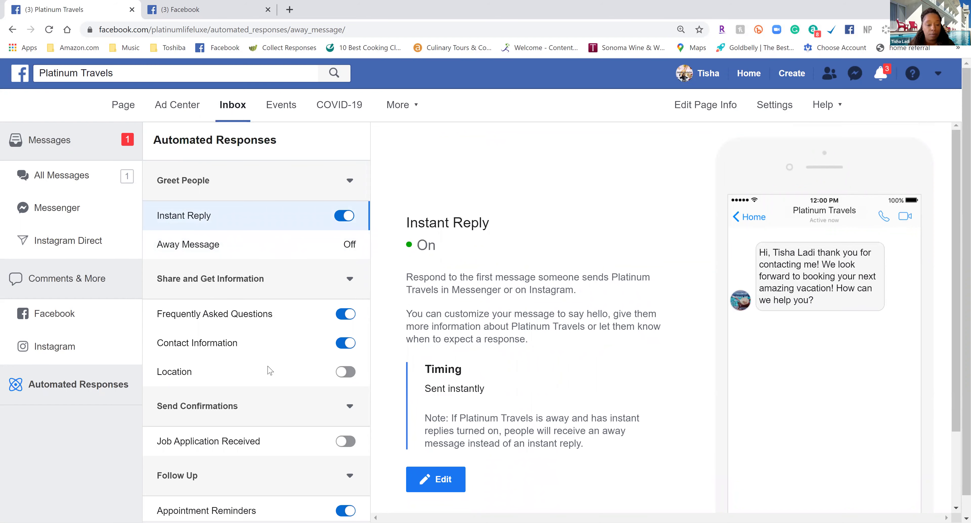
pyautogui.click(258, 320)
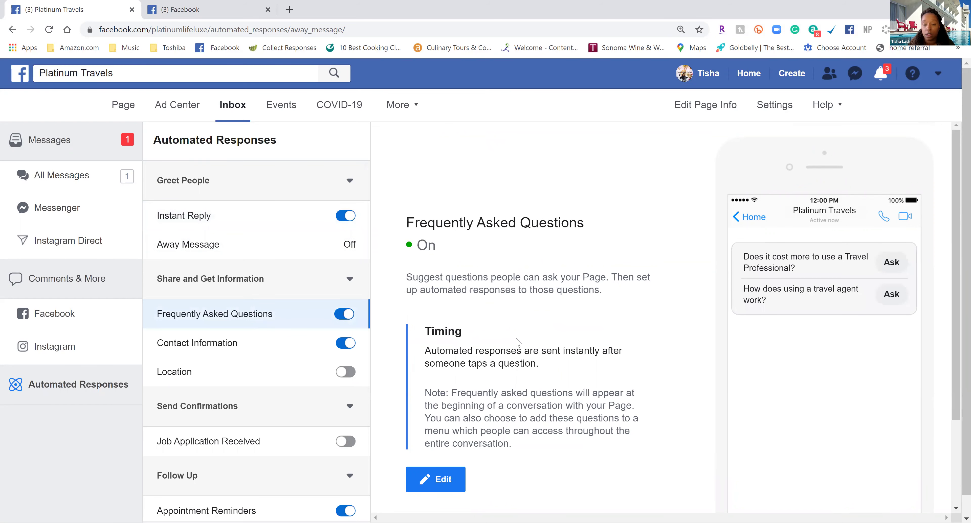
# - Return to the Platinum Travels Page home and look through its posts, services, About details and post creation options
pyautogui.click(107, 108)
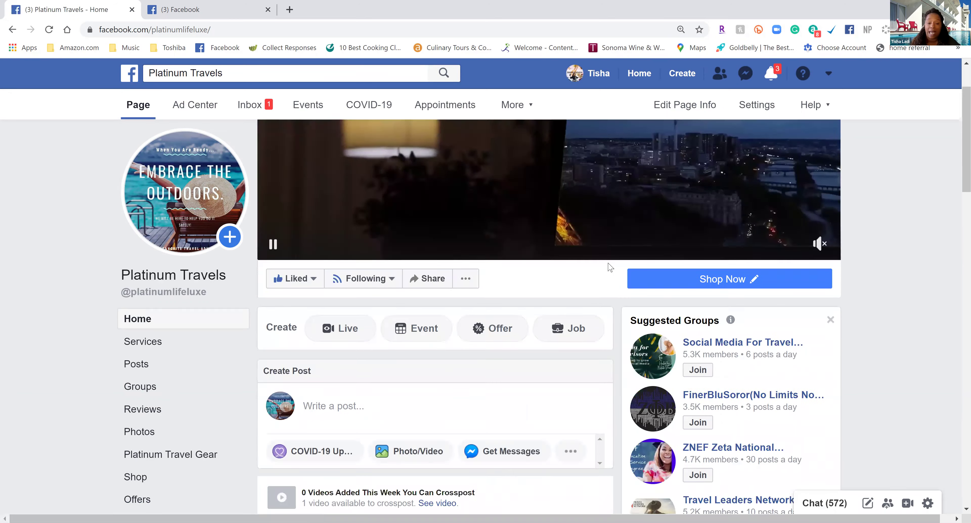
pyautogui.scroll(-5, 608, 263)
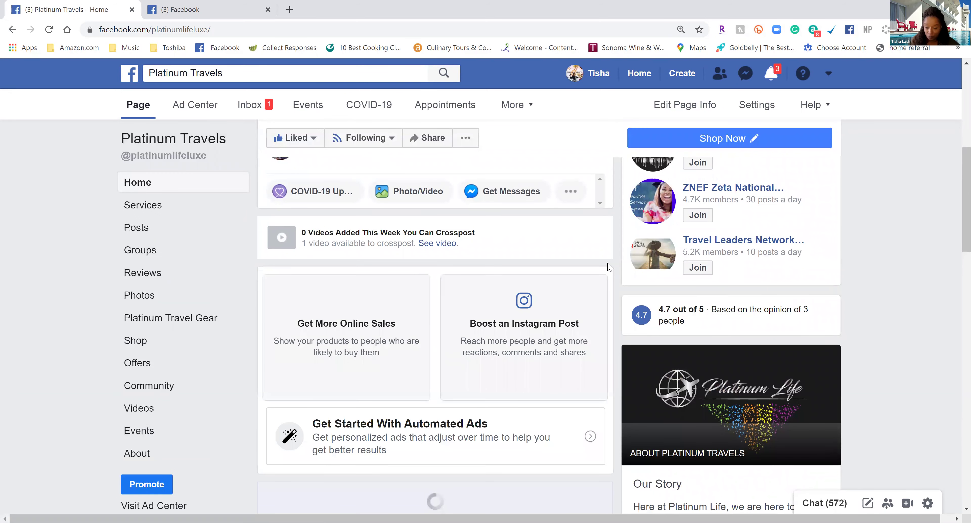
pyautogui.scroll(-5, 610, 267)
pyautogui.scroll(-10, 609, 267)
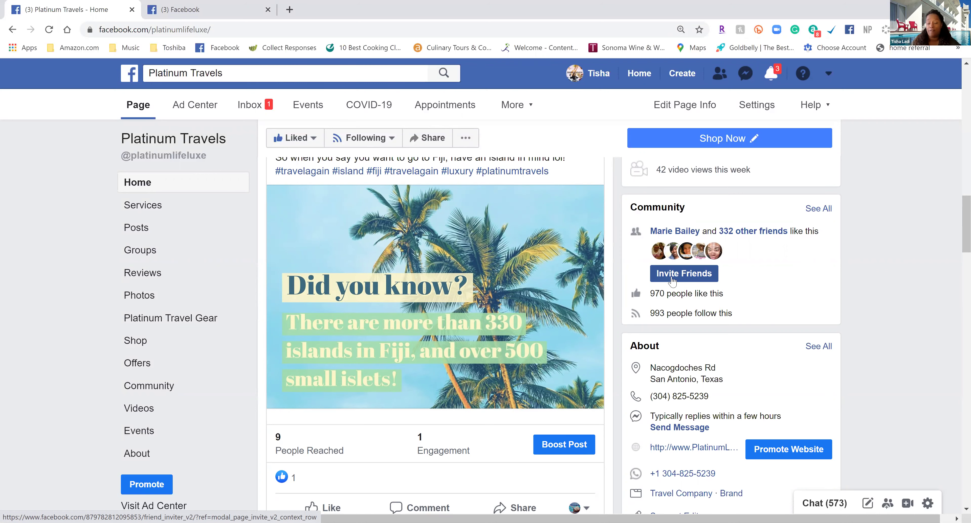
pyautogui.scroll(-15, 672, 281)
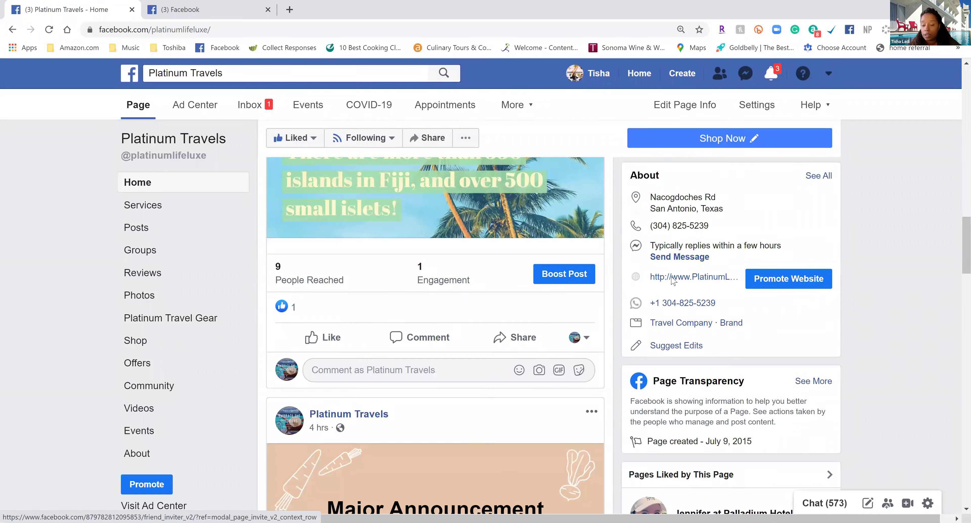
pyautogui.scroll(15, 673, 281)
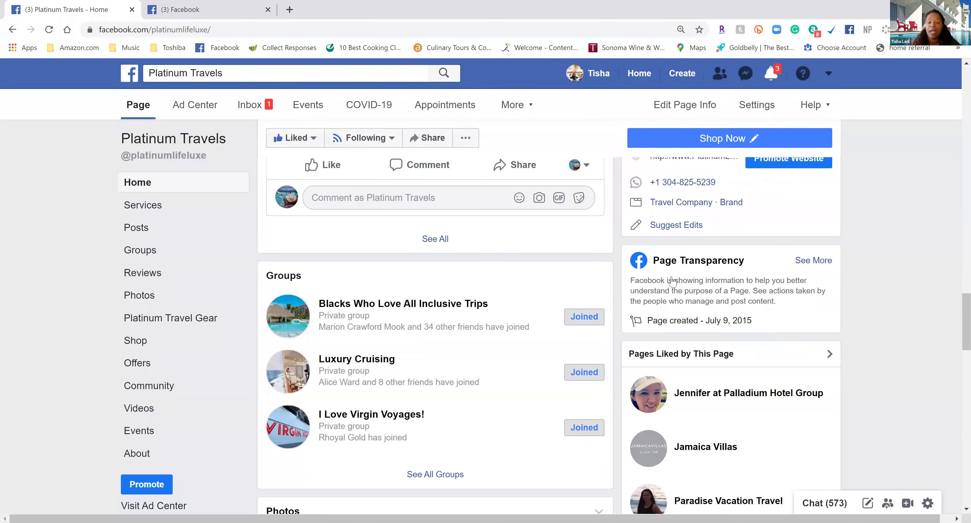
pyautogui.scroll(5, 672, 281)
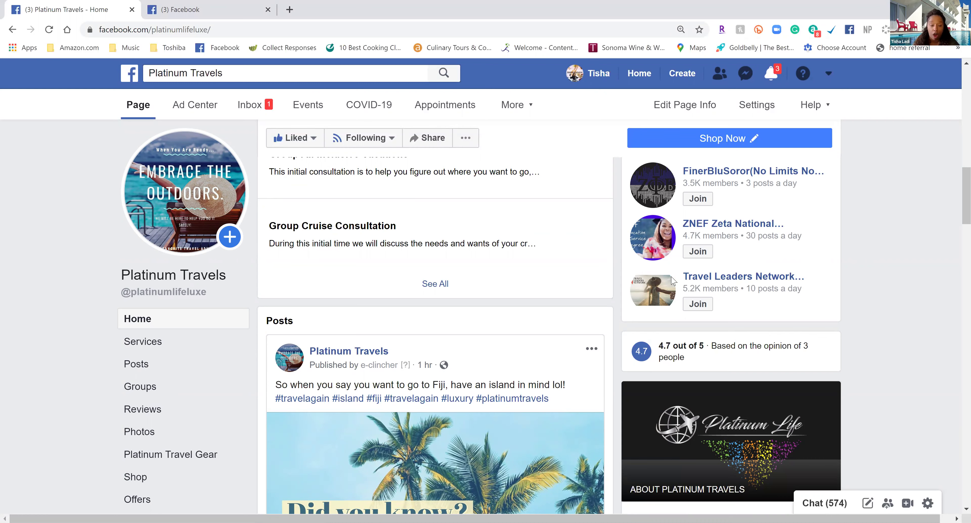
pyautogui.scroll(6, 927, 362)
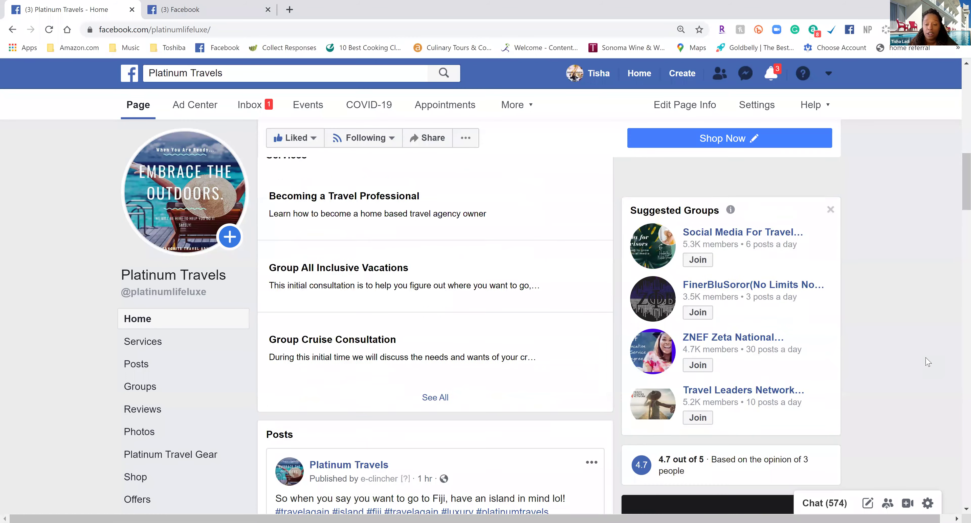
pyautogui.scroll(8, 928, 362)
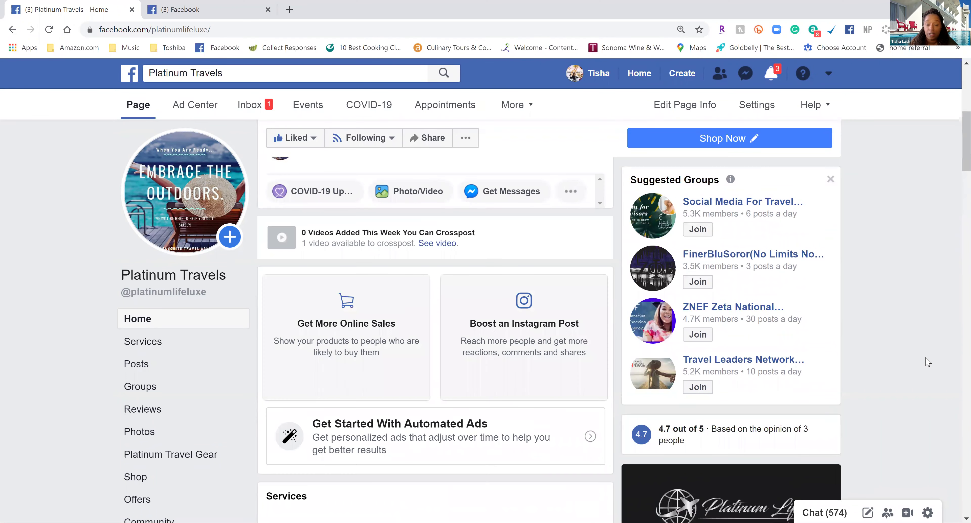
pyautogui.scroll(-4, 927, 362)
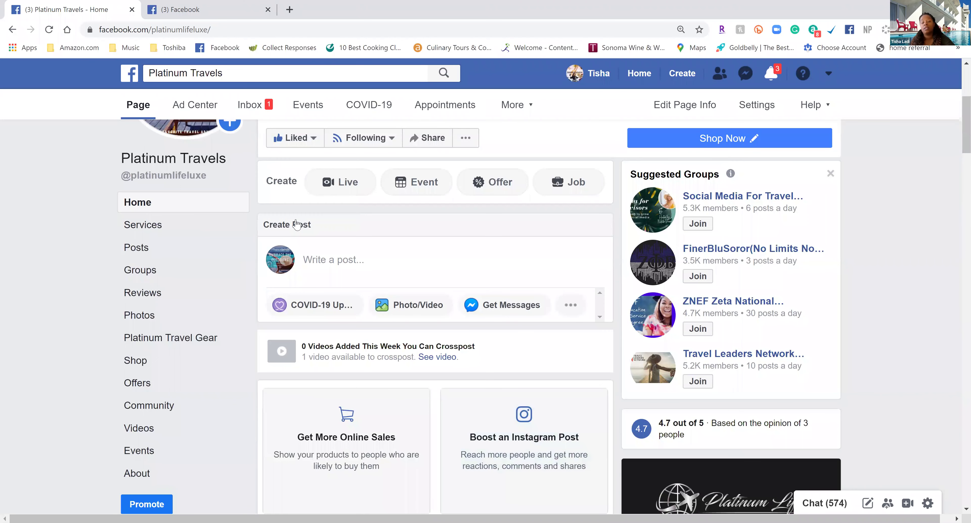
# - Publish a Get Messages post on the Platinum Travels Page with the text "test" and a Send Message option
pyautogui.click(353, 258)
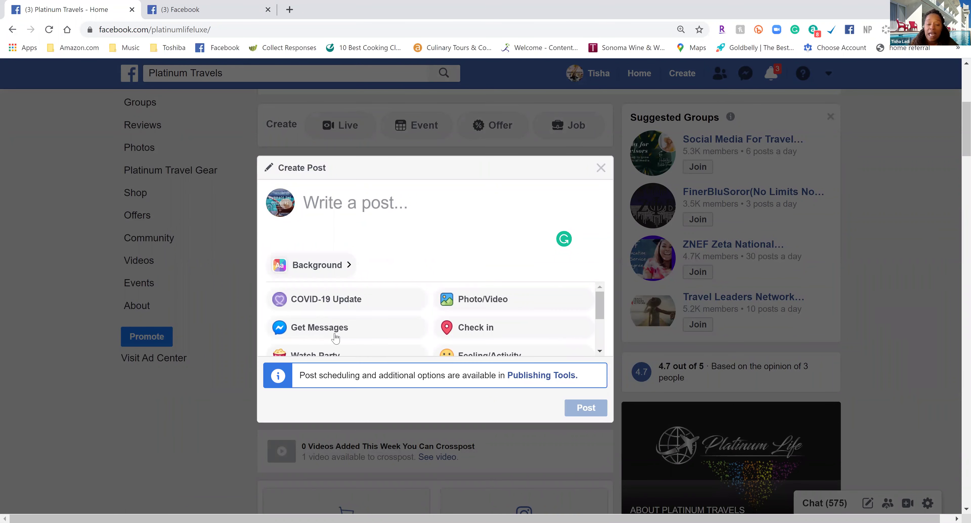
pyautogui.click(334, 333)
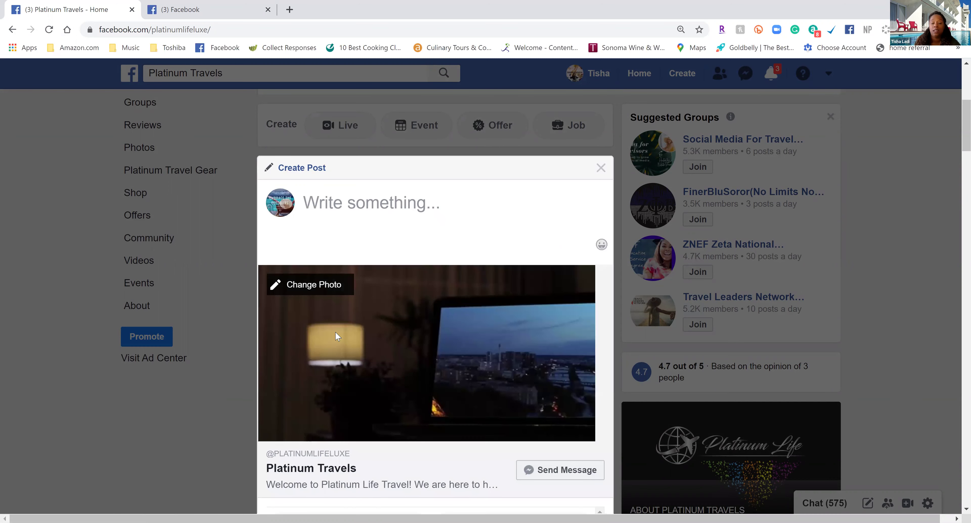
pyautogui.scroll(-1, 336, 331)
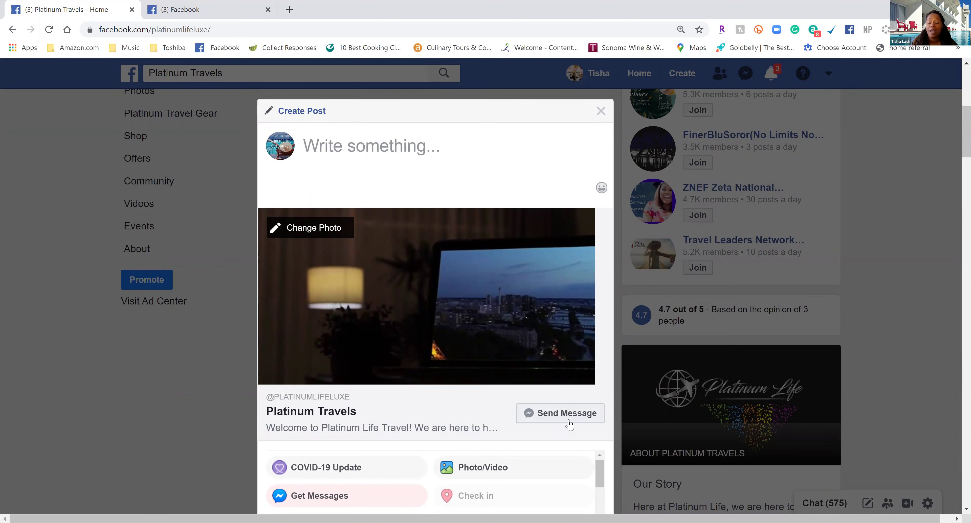
pyautogui.click(395, 162)
pyautogui.write('test')
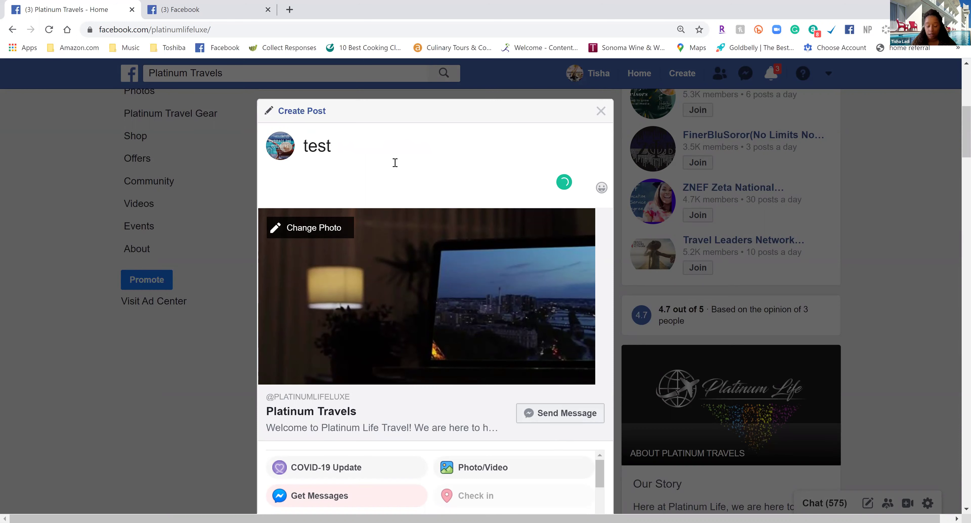
pyautogui.scroll(-3, 610, 347)
pyautogui.click(561, 463)
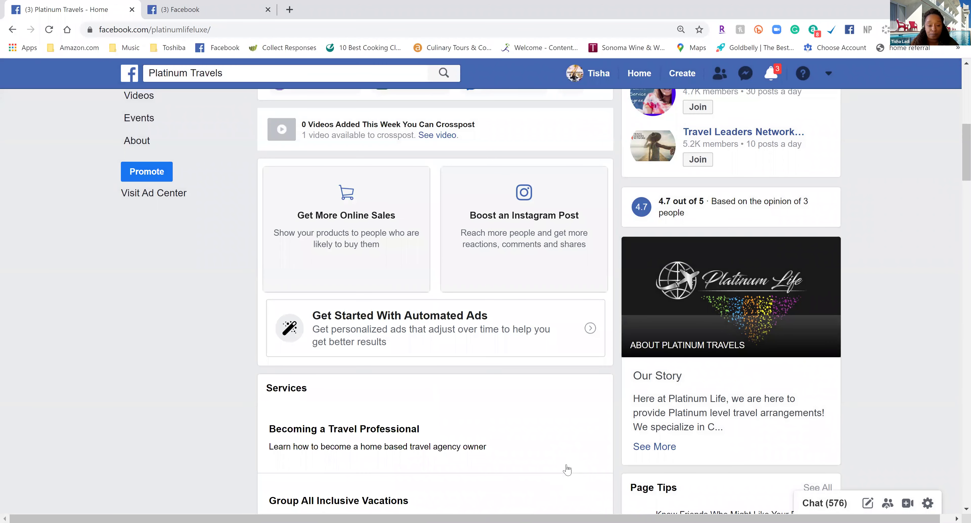
# - Find the newly published "test" post among the Platinum Travels Page's posts
pyautogui.scroll(-20, 568, 469)
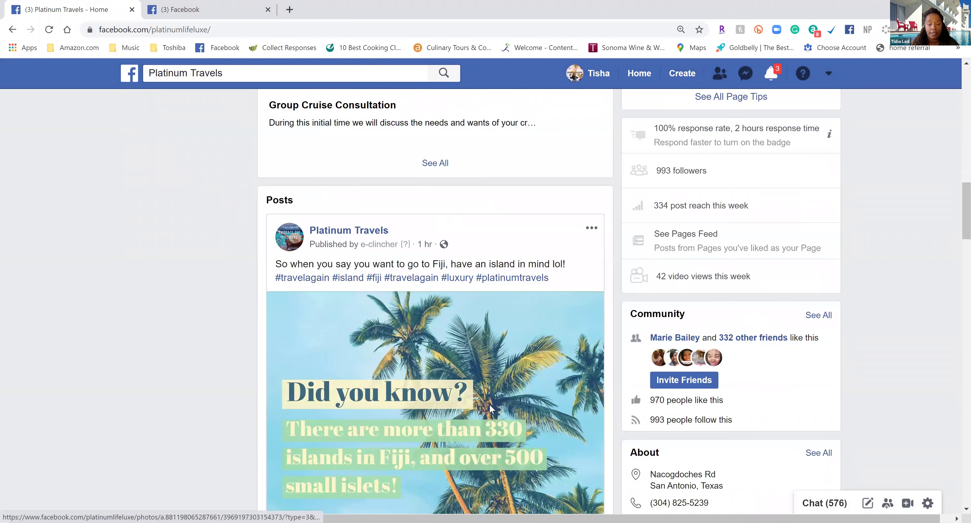
pyautogui.scroll(20, 492, 400)
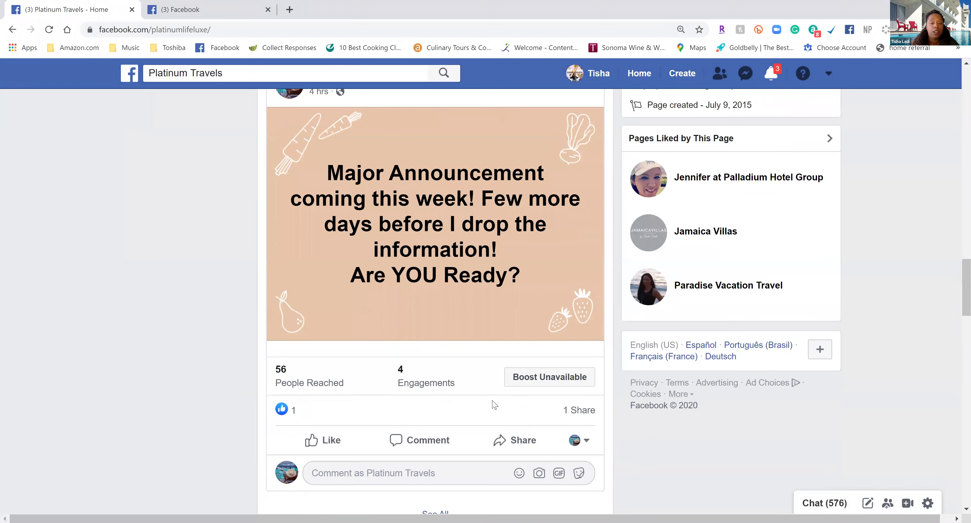
pyautogui.scroll(-4, 142, 360)
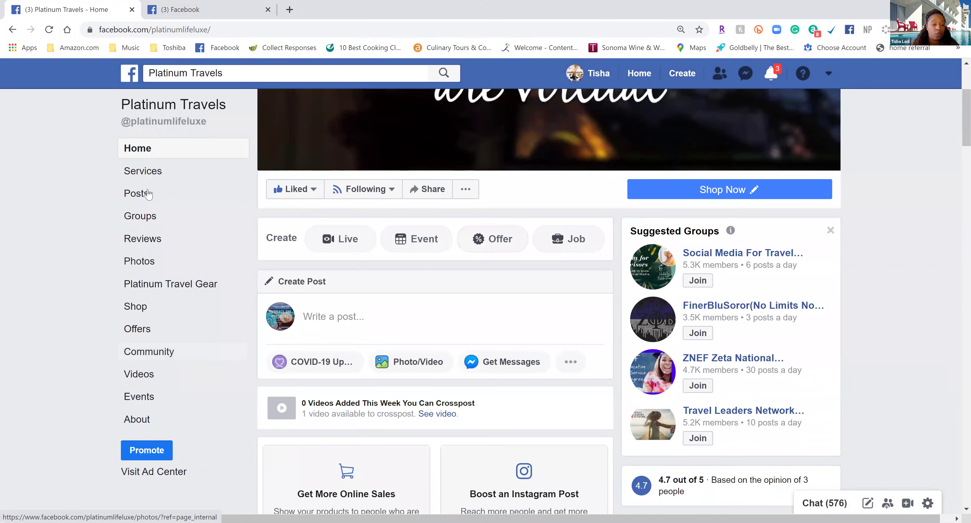
pyautogui.click(140, 193)
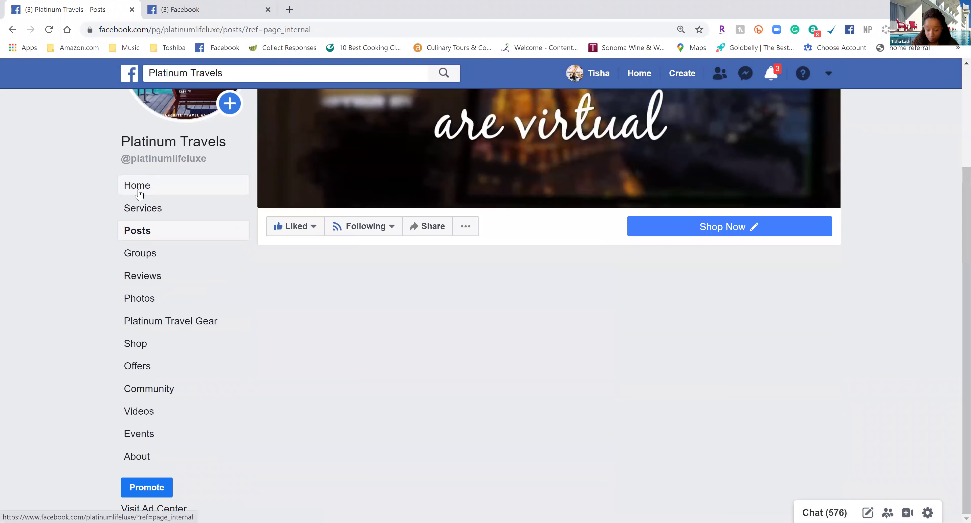
pyautogui.scroll(-7, 441, 354)
pyautogui.scroll(-3, 440, 351)
pyautogui.scroll(3, 565, 368)
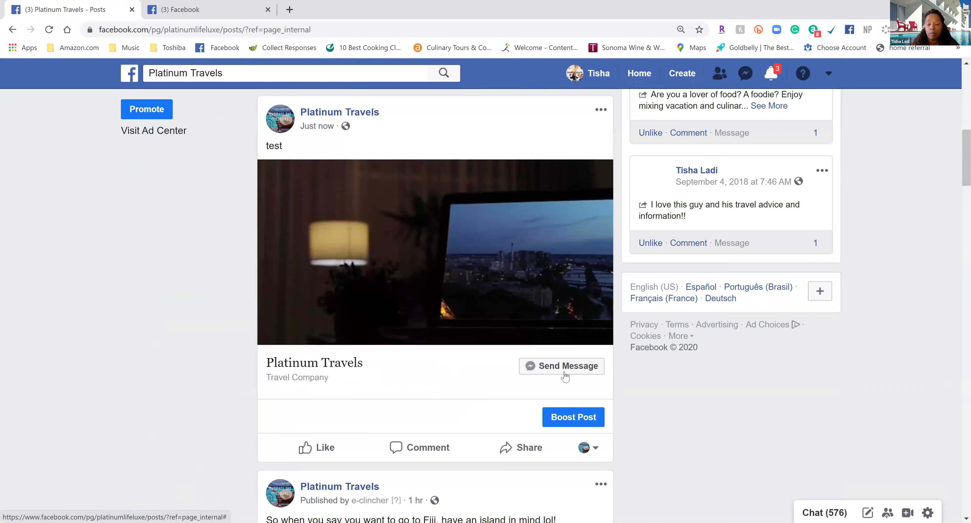
# - Start a Messenger chat from the "test" post, ask "How does using a travel agent work?", check the automated video reply and close the chat
pyautogui.click(565, 367)
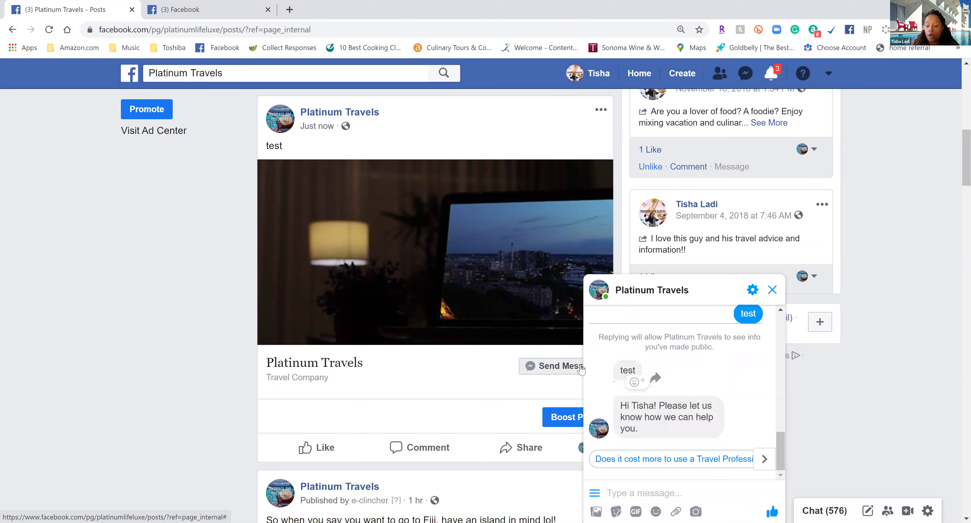
pyautogui.scroll(-3, 581, 370)
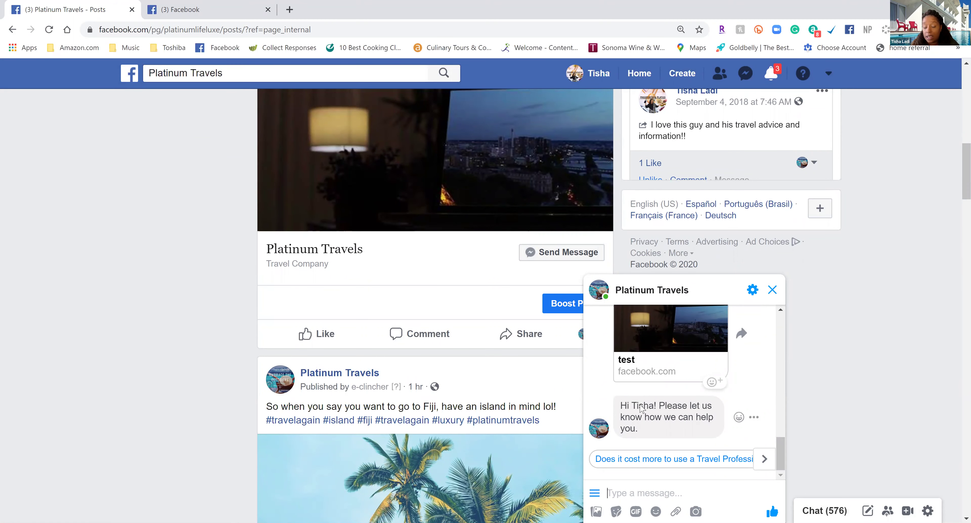
pyautogui.click(764, 459)
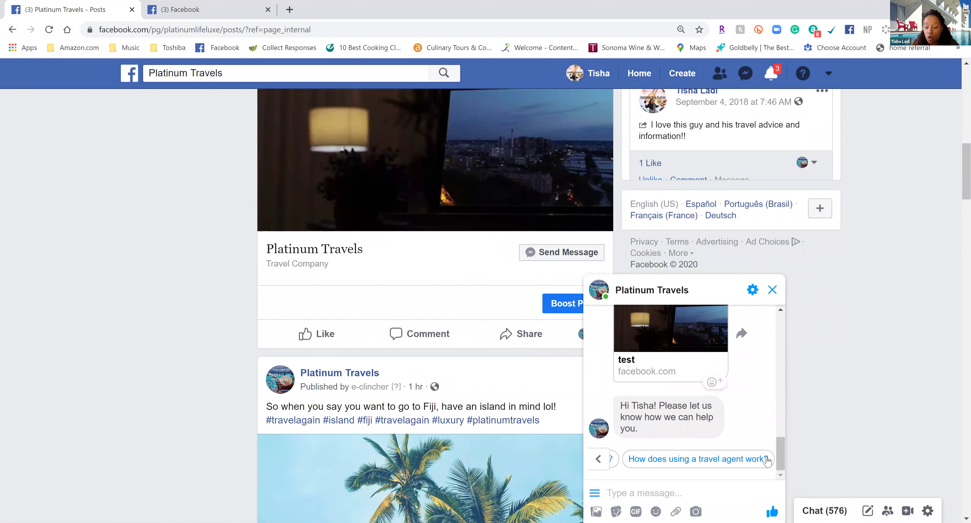
pyautogui.click(740, 466)
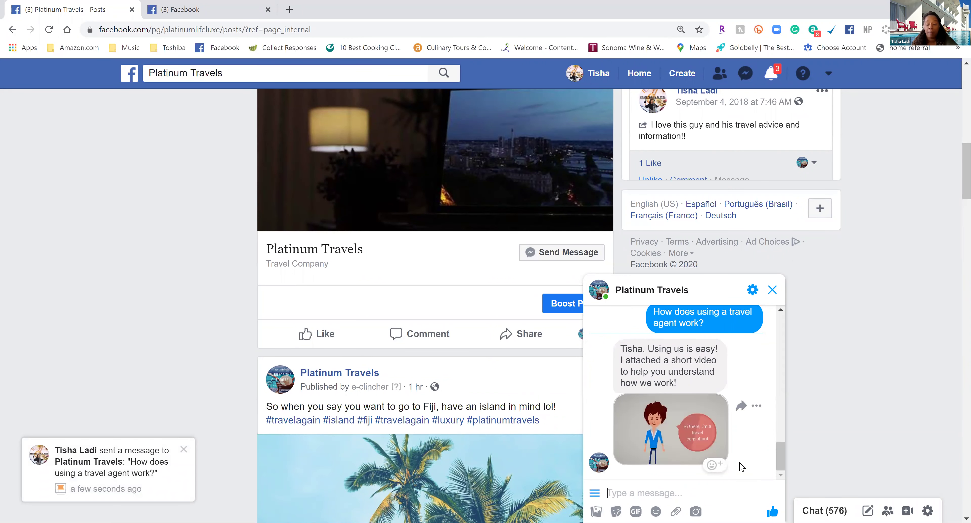
pyautogui.click(659, 441)
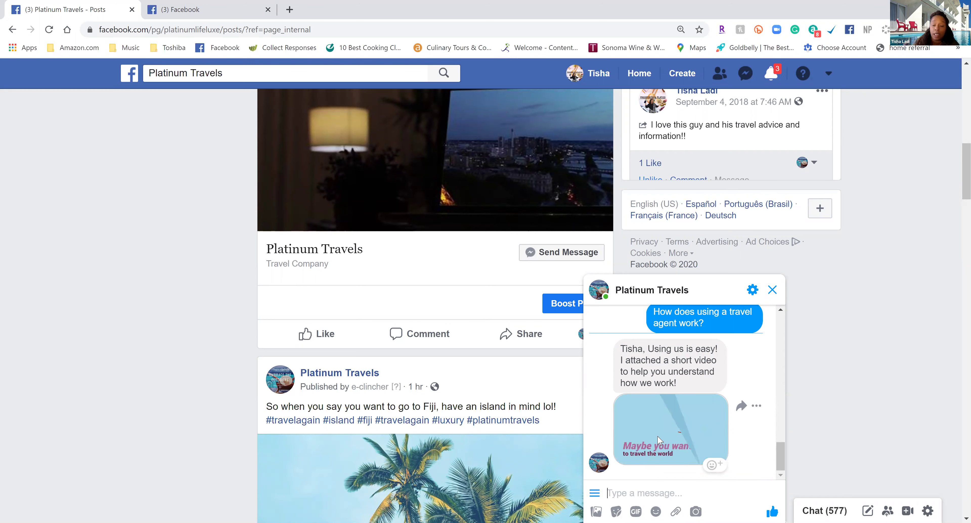
pyautogui.click(772, 289)
# - Leave the Platinum Travels Page and open the owner's personal-brand Page from the list of managed Pages
pyautogui.scroll(15, 812, 388)
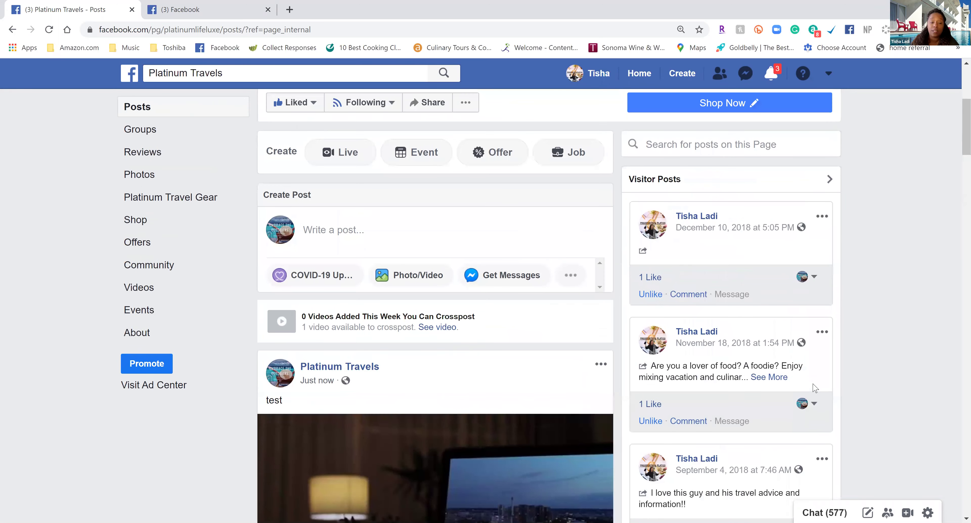
pyautogui.scroll(-1, 813, 388)
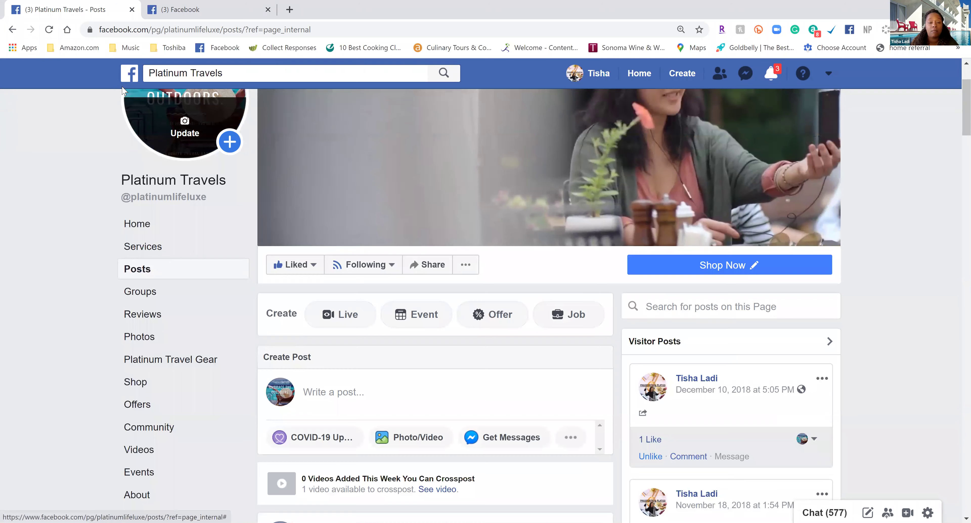
pyautogui.scroll(2, 125, 92)
pyautogui.click(125, 80)
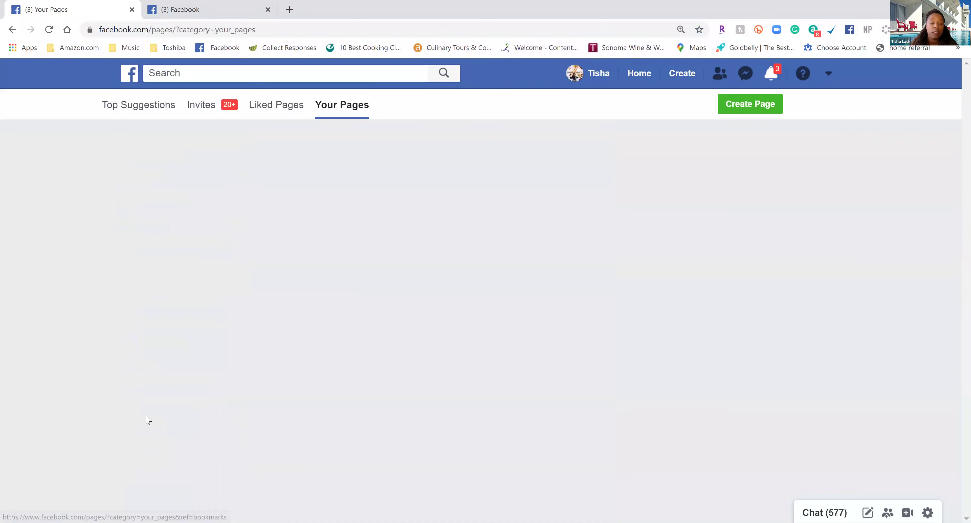
pyautogui.scroll(-4, 250, 336)
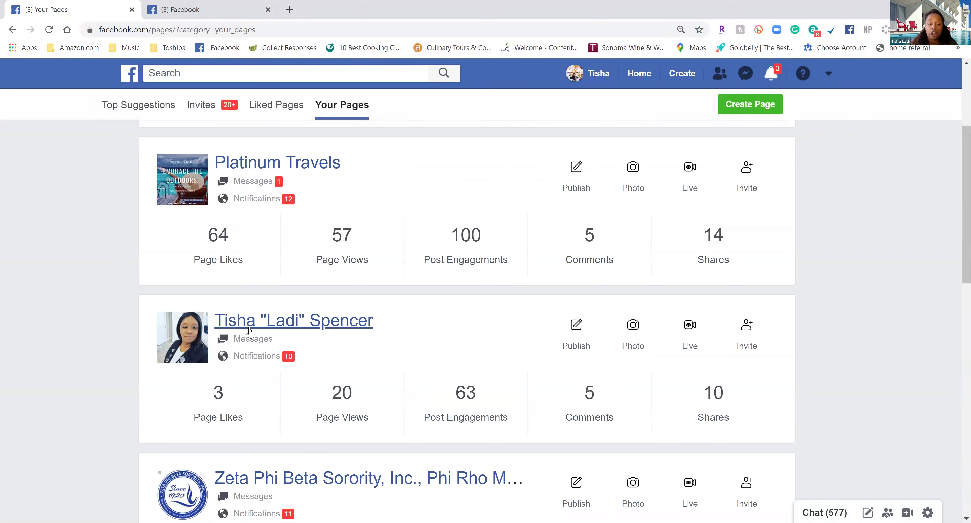
pyautogui.click(250, 331)
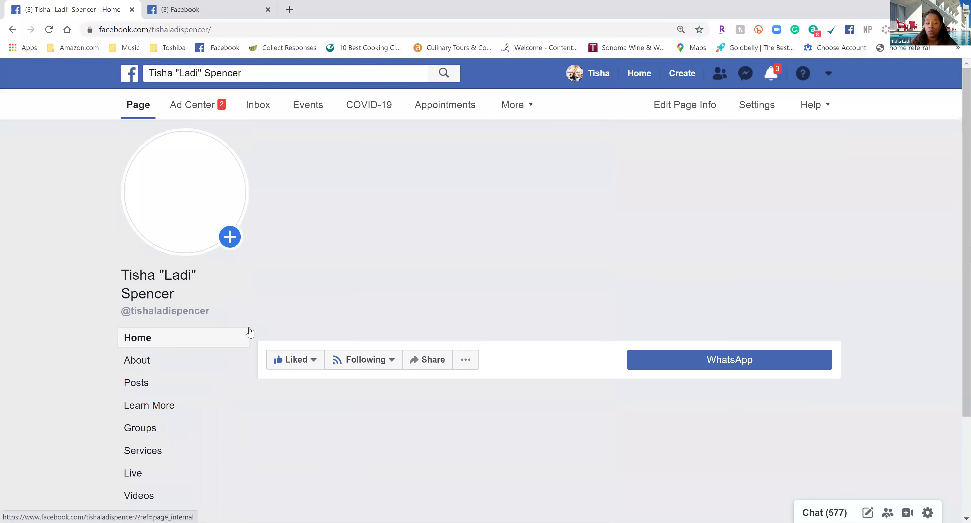
# - Look through the personal-brand Page's posts, services, About details and post creation options
pyautogui.scroll(-3, 430, 330)
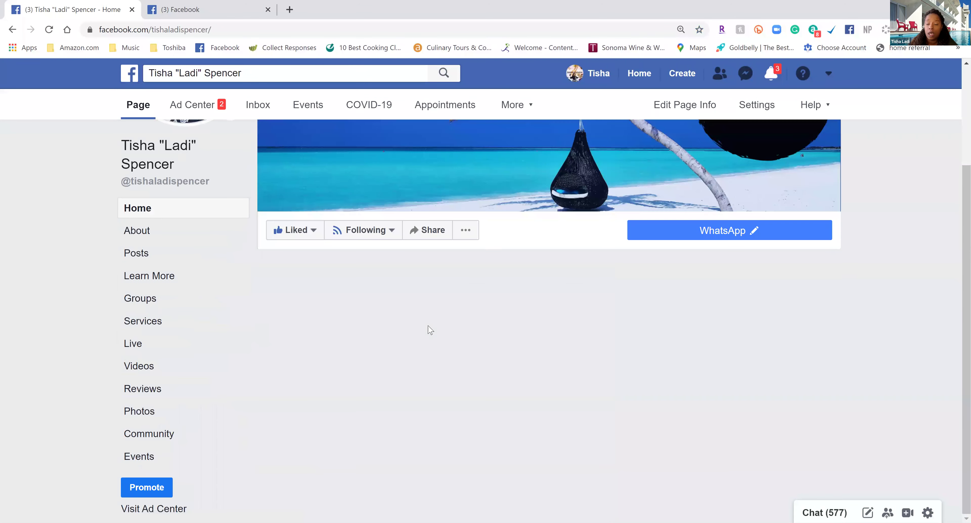
pyautogui.scroll(-10, 428, 326)
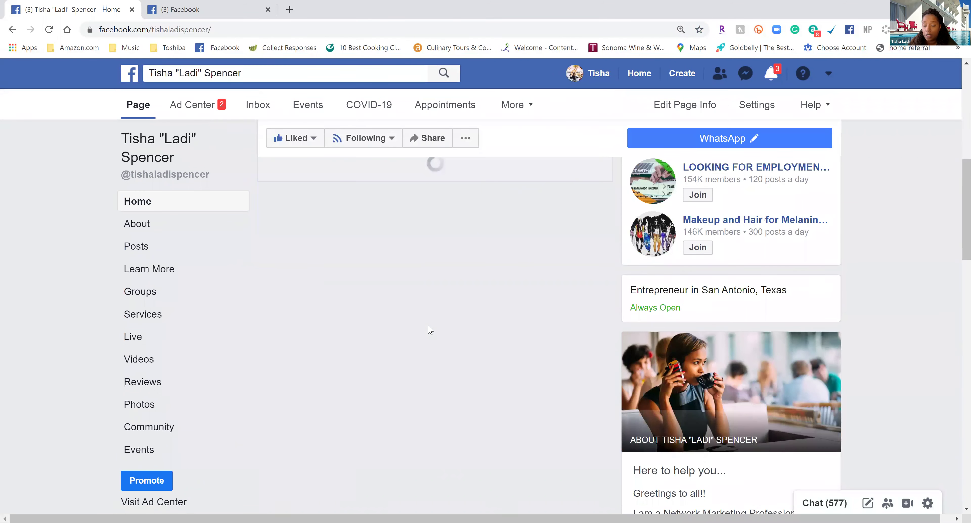
pyautogui.scroll(-5, 430, 330)
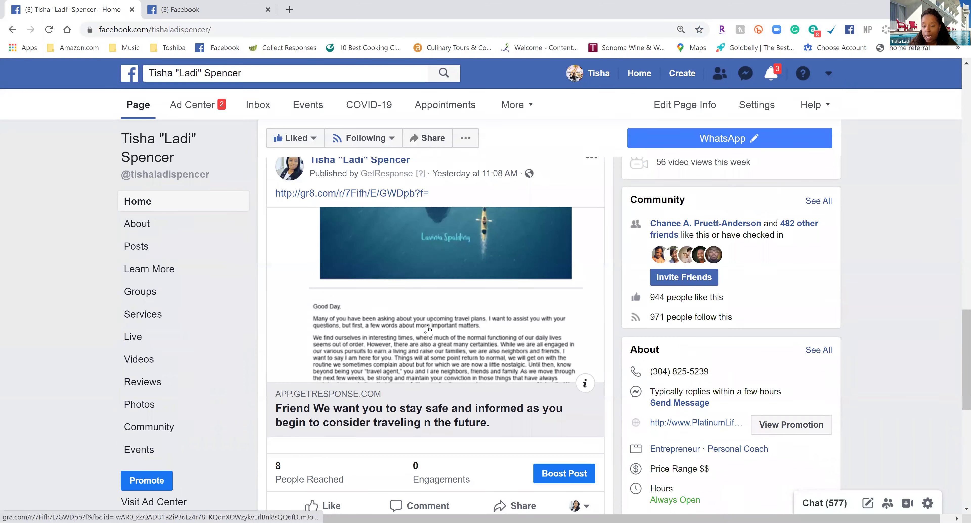
pyautogui.scroll(-5, 429, 331)
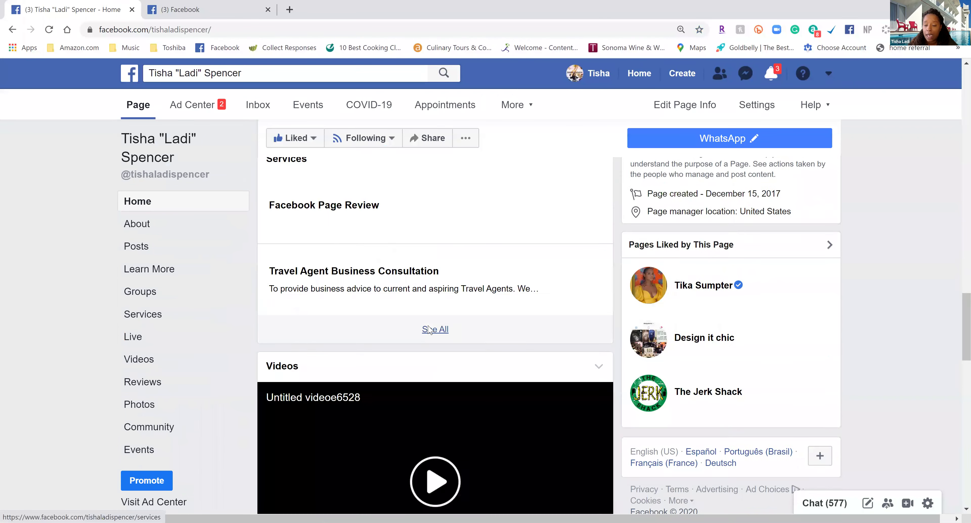
pyautogui.scroll(10, 430, 330)
pyautogui.scroll(10, 429, 330)
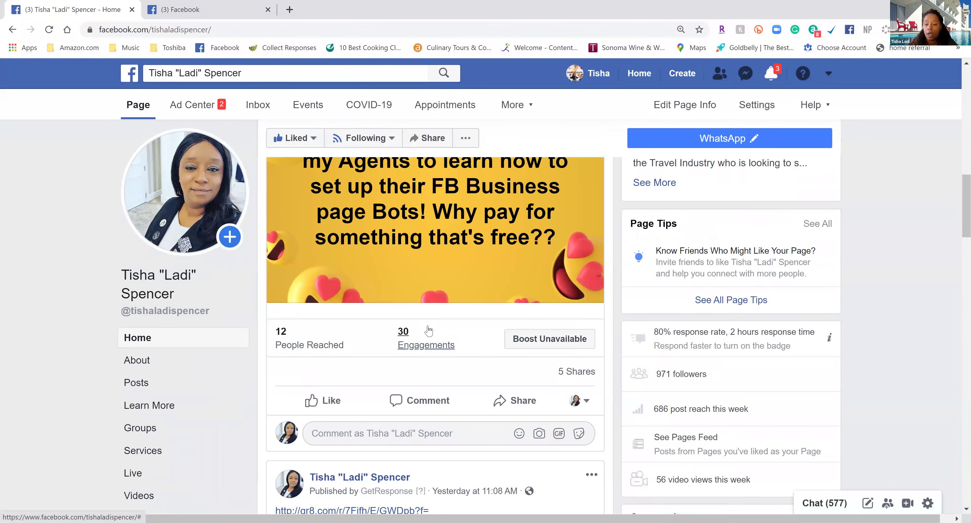
pyautogui.scroll(7, 428, 330)
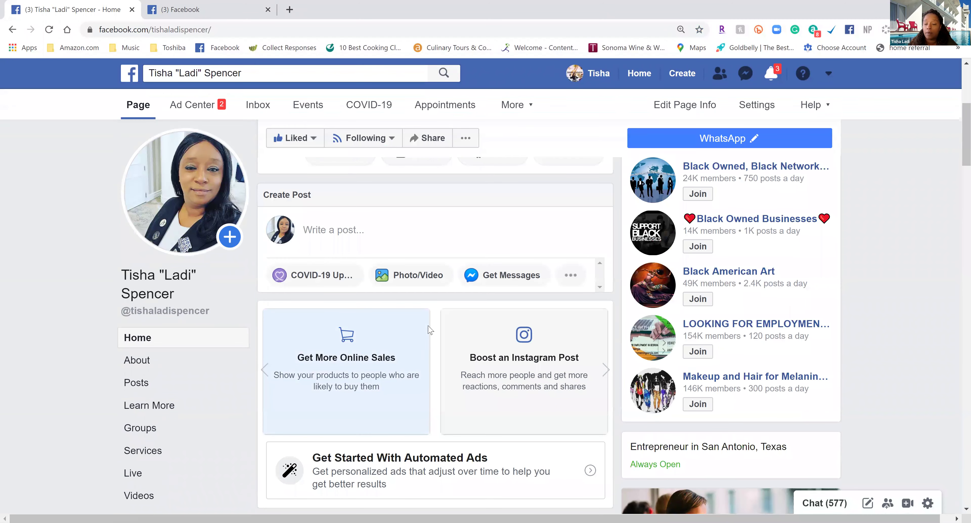
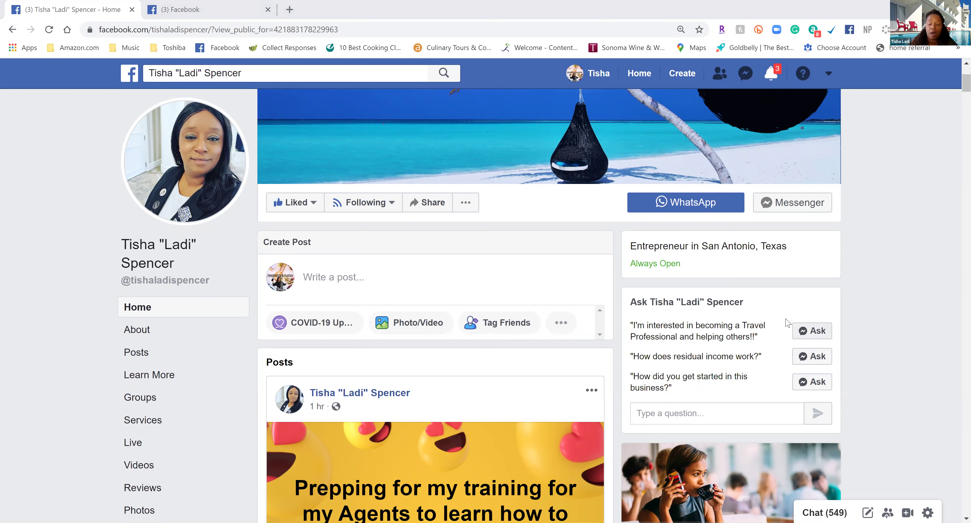
# - Ask the suggested question "I'm interested in becoming a Travel Professional and helping others!!" as a visitor, and return to the Facebook home feed
pyautogui.click(805, 332)
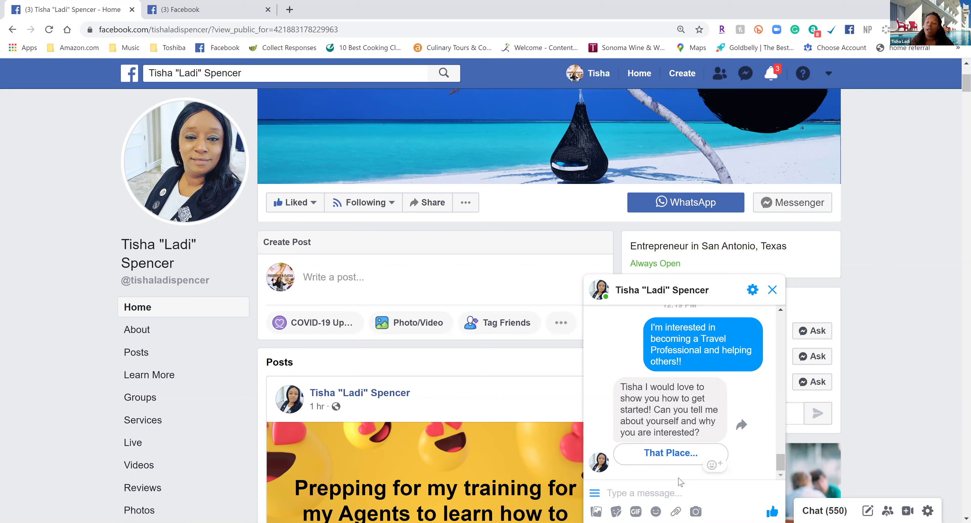
pyautogui.click(123, 73)
pyautogui.click(775, 294)
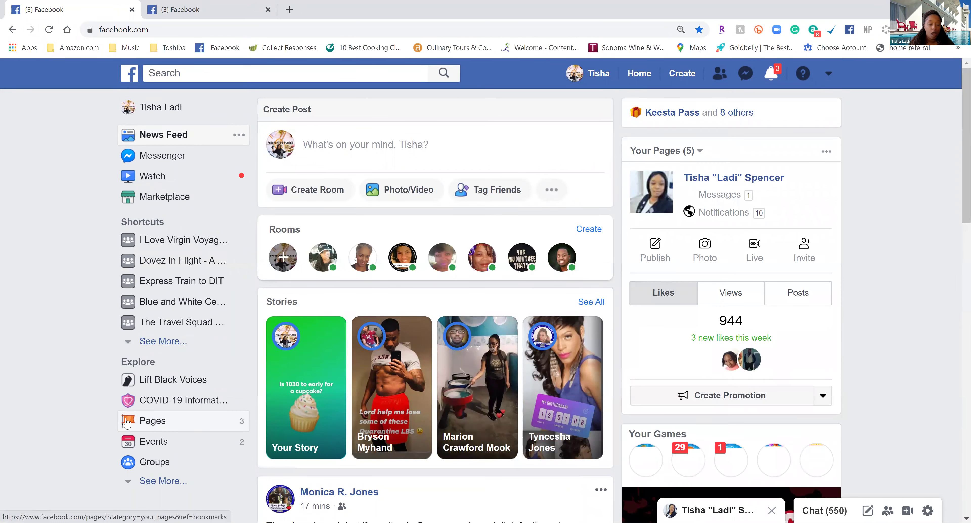
# - Return to the Platinum Travels Page and review the general settings in its Advanced Messaging settings
pyautogui.click(127, 422)
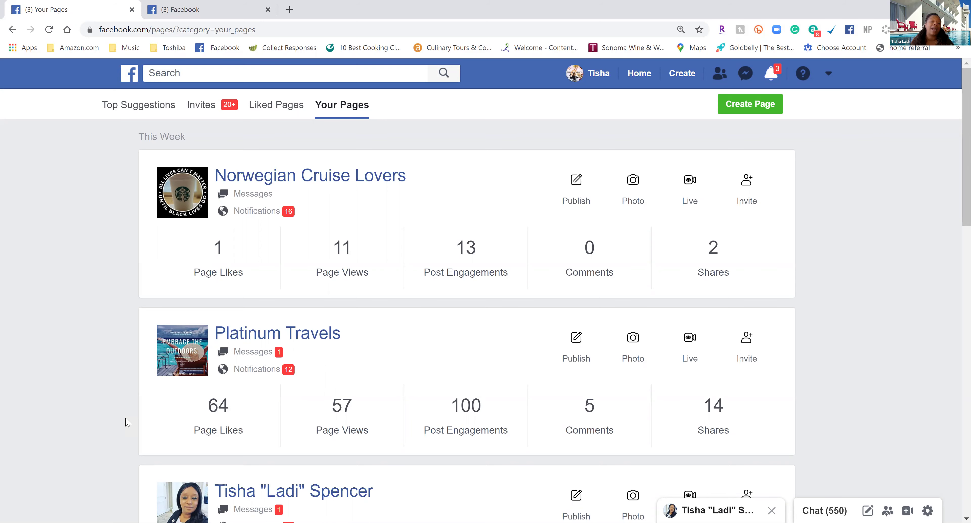
pyautogui.click(234, 340)
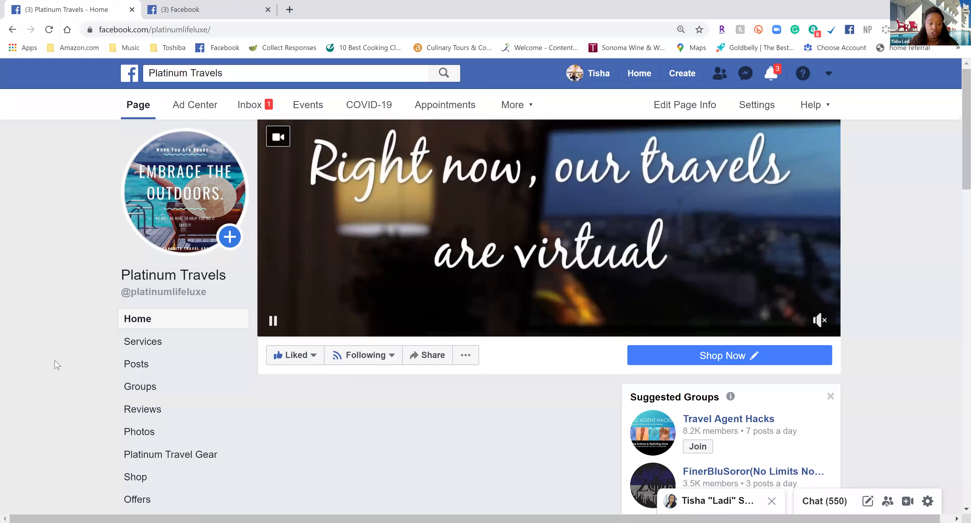
pyautogui.scroll(-4, 56, 362)
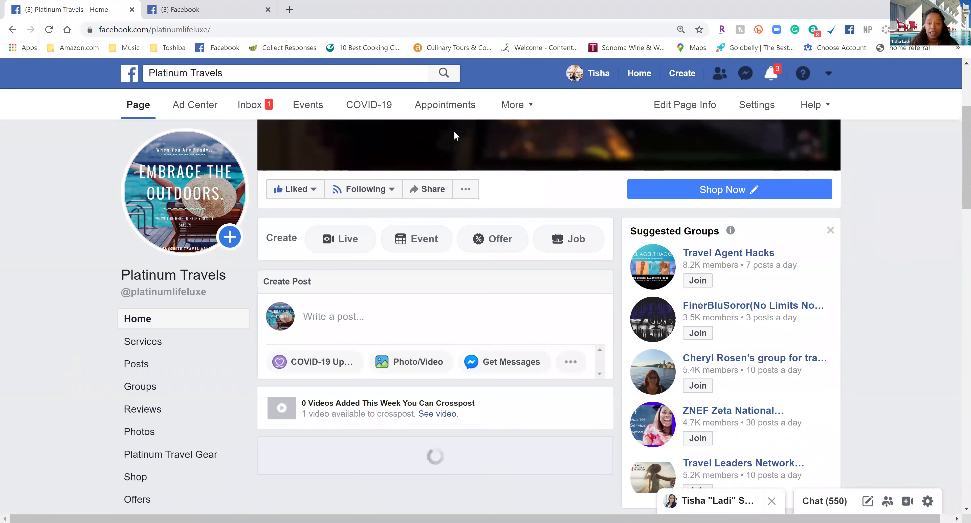
pyautogui.click(752, 109)
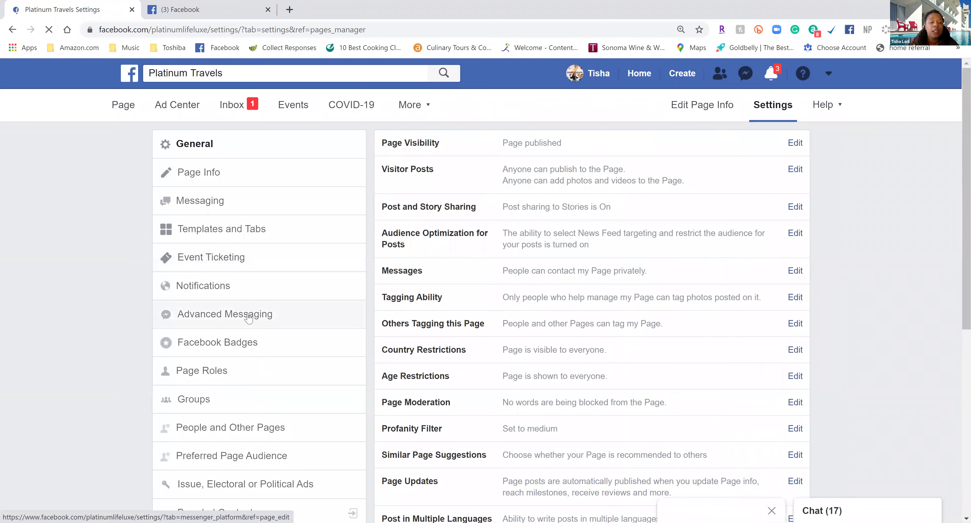
pyautogui.click(248, 317)
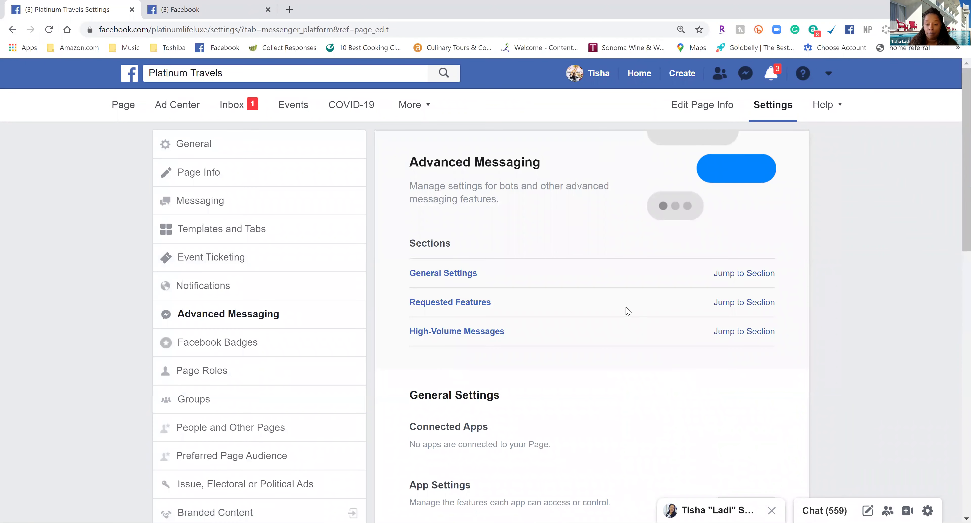
pyautogui.scroll(-3, 628, 310)
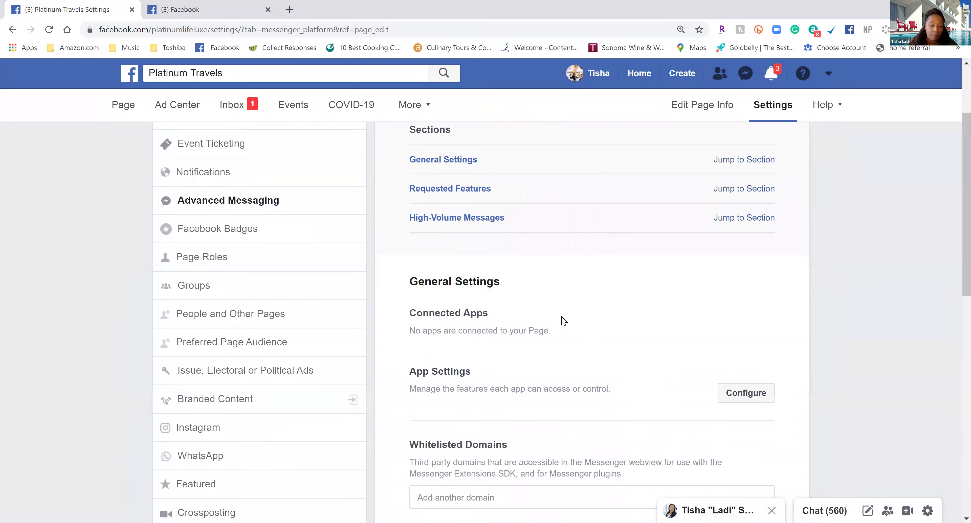
# - Review the Advanced Messaging sections on connected apps, whitelisted domains, requested features and high-volume messages
pyautogui.scroll(-3, 564, 321)
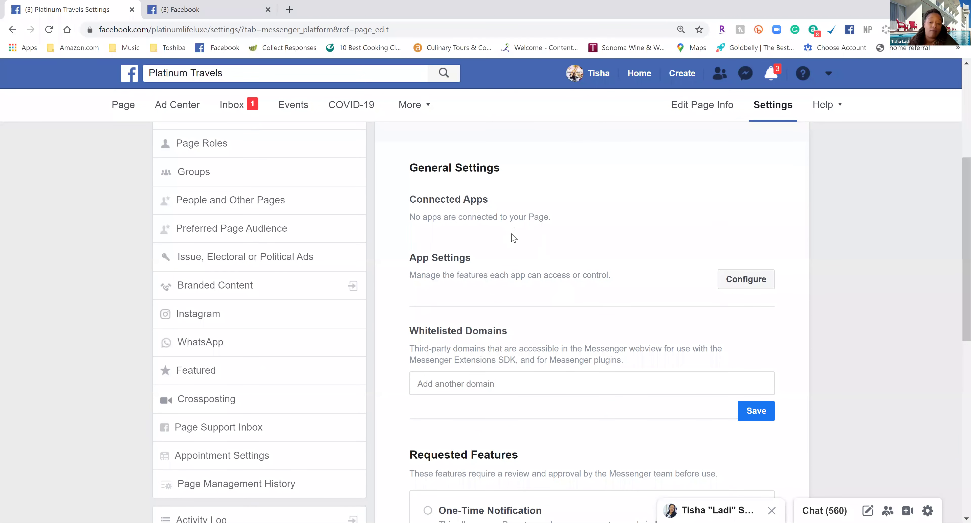
pyautogui.scroll(-1, 523, 246)
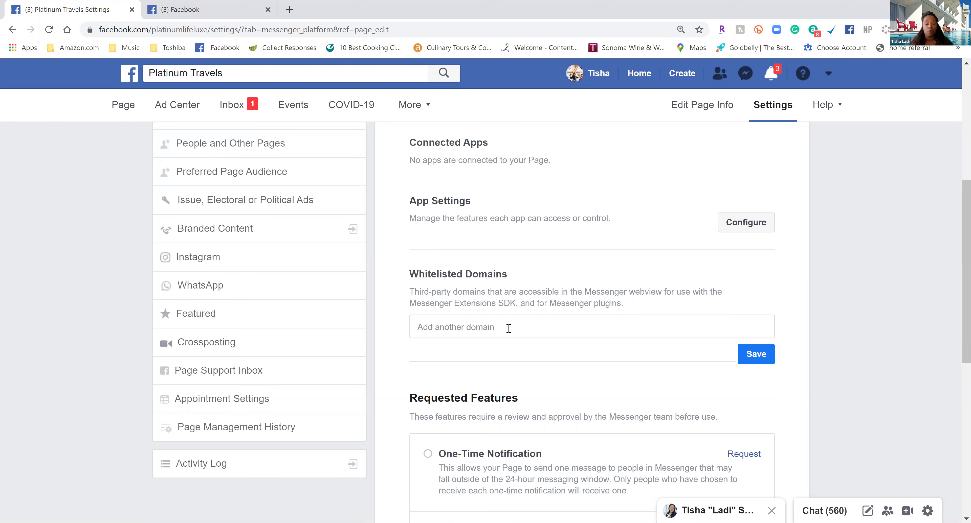
pyautogui.scroll(-4, 509, 328)
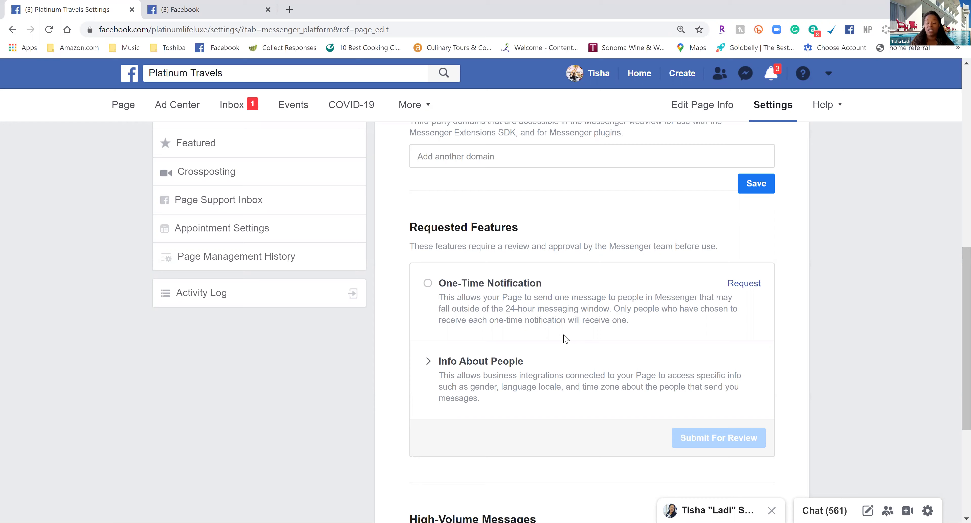
pyautogui.scroll(-5, 565, 339)
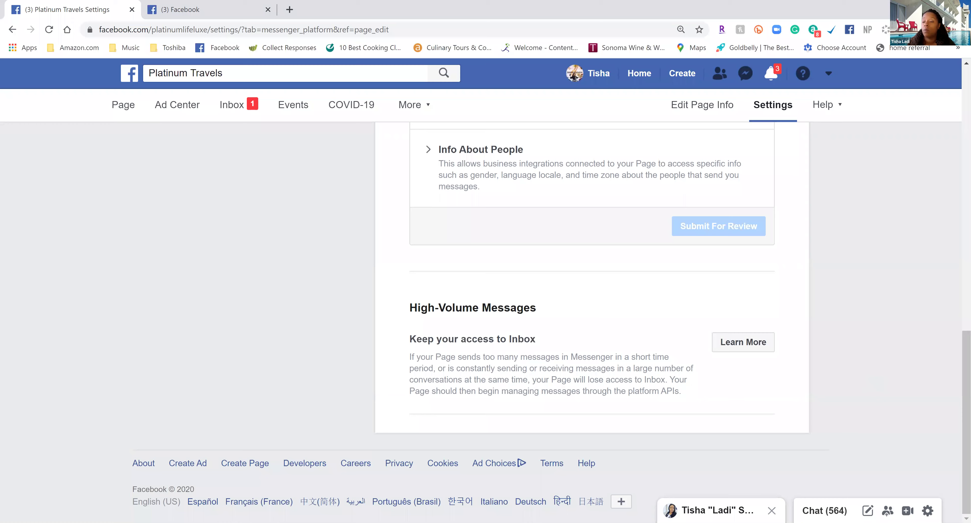
pyautogui.scroll(15, 390, 363)
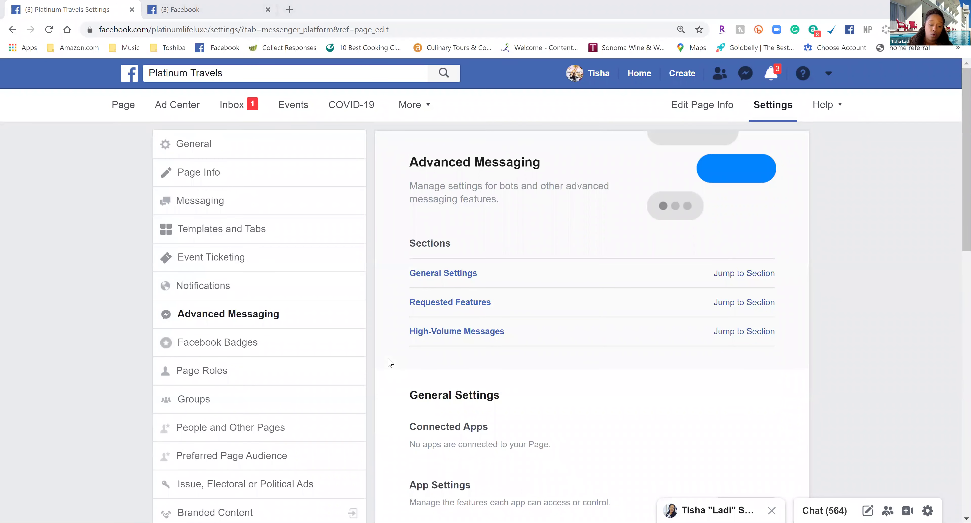
# - Open the Page's General settings and look through the visibility, visitor post, messages, tagging and moderation options
pyautogui.click(198, 154)
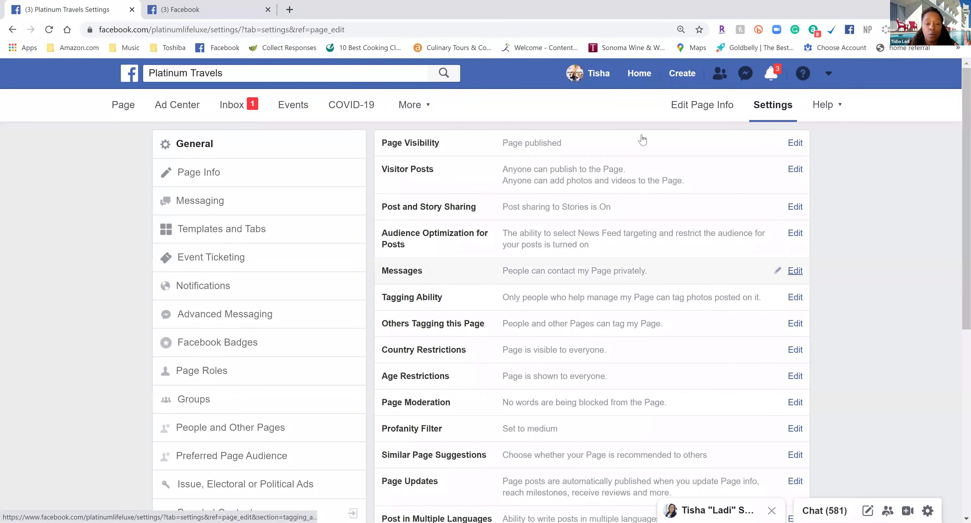
pyautogui.scroll(-4, 611, 194)
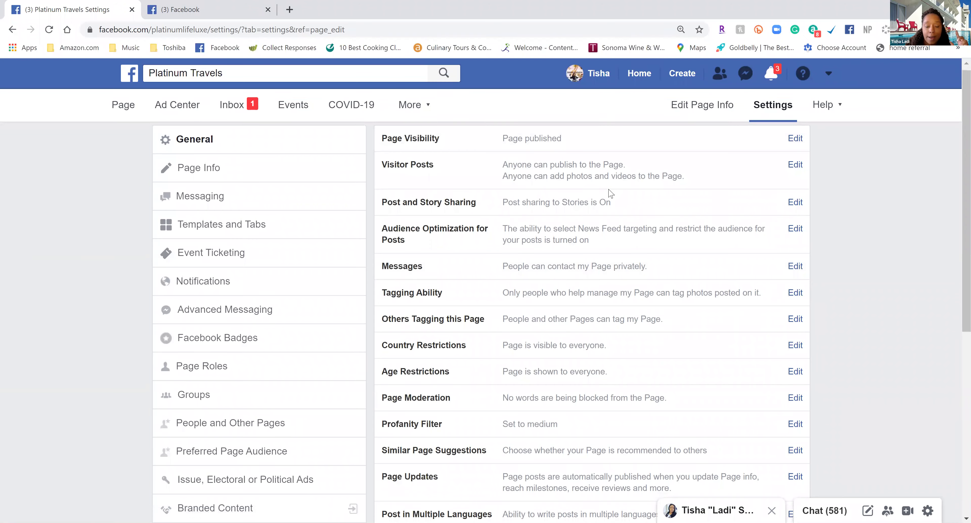
pyautogui.scroll(-3, 609, 199)
pyautogui.scroll(5, 609, 198)
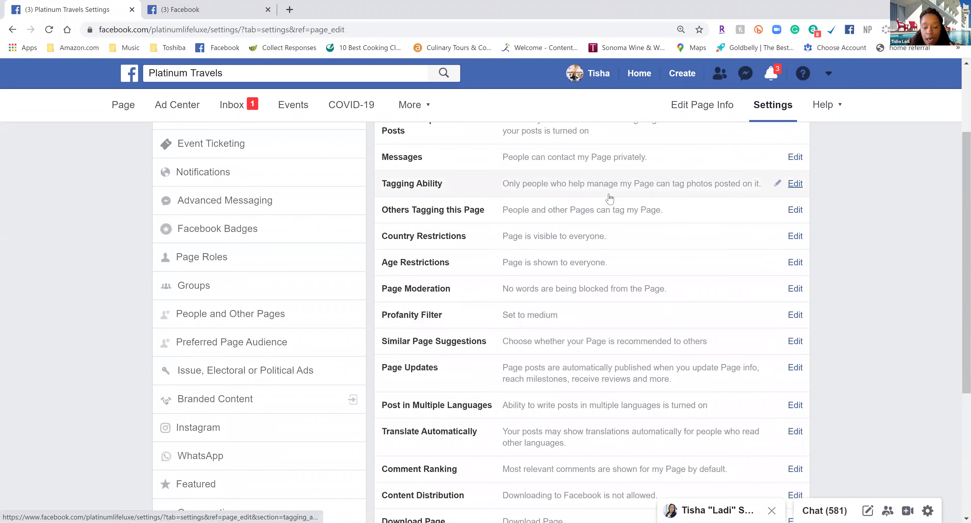
pyautogui.scroll(3, 609, 198)
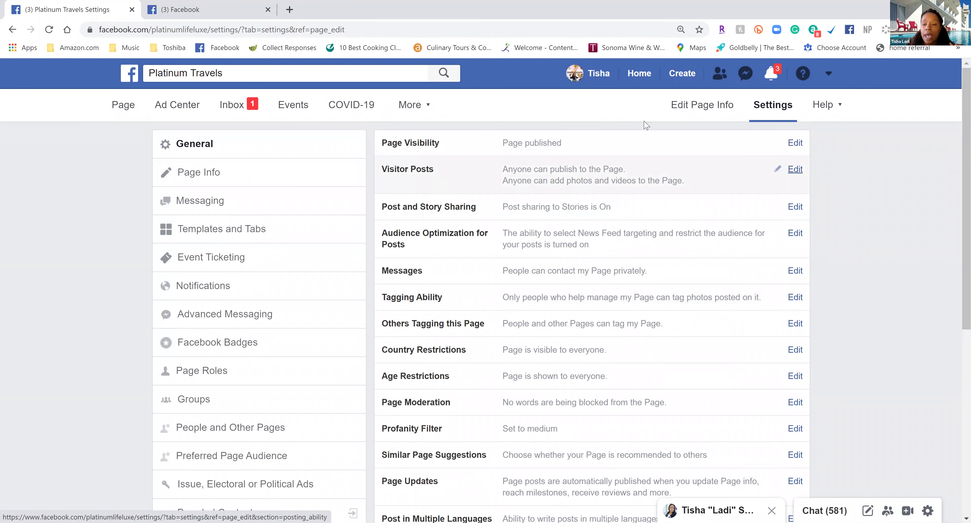
# - Open the Page Info for editing and check the available Coronavirus (COVID-19) update messages without choosing another one
pyautogui.click(692, 109)
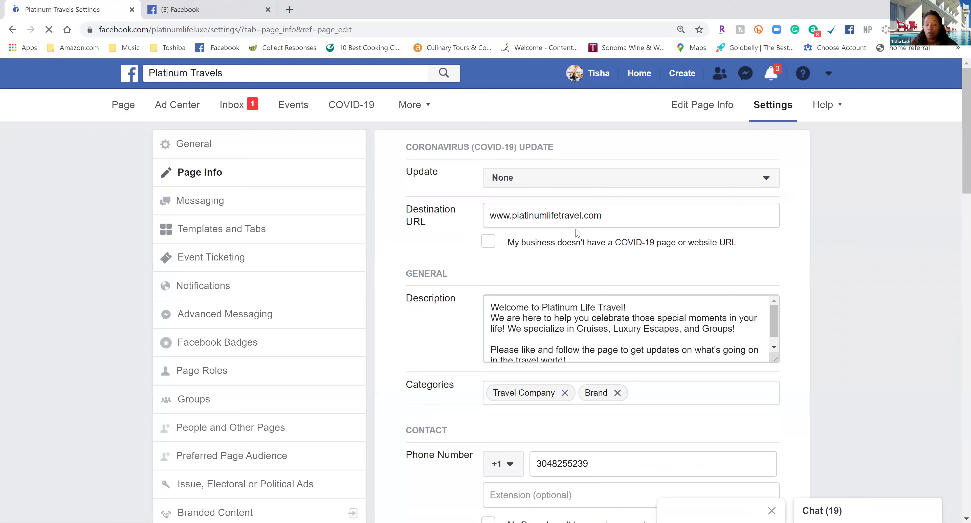
pyautogui.click(580, 178)
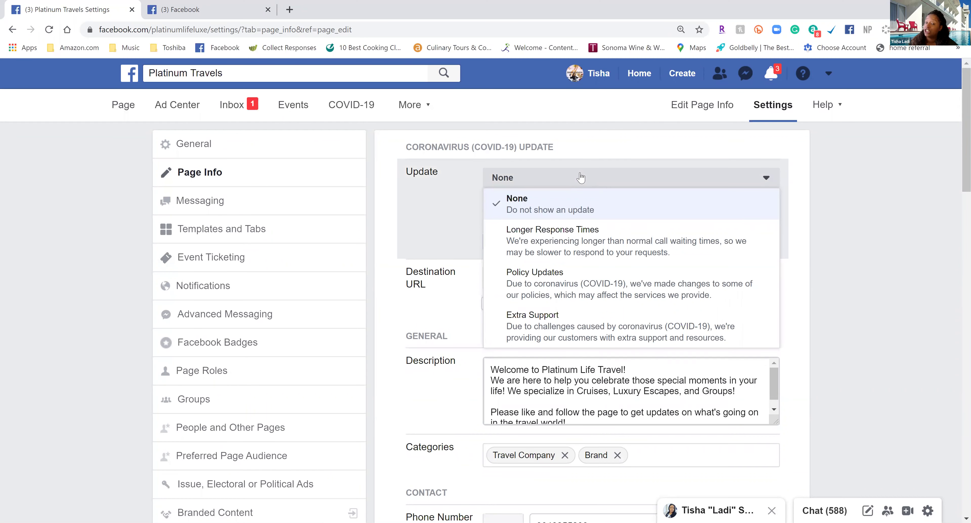
pyautogui.click(580, 178)
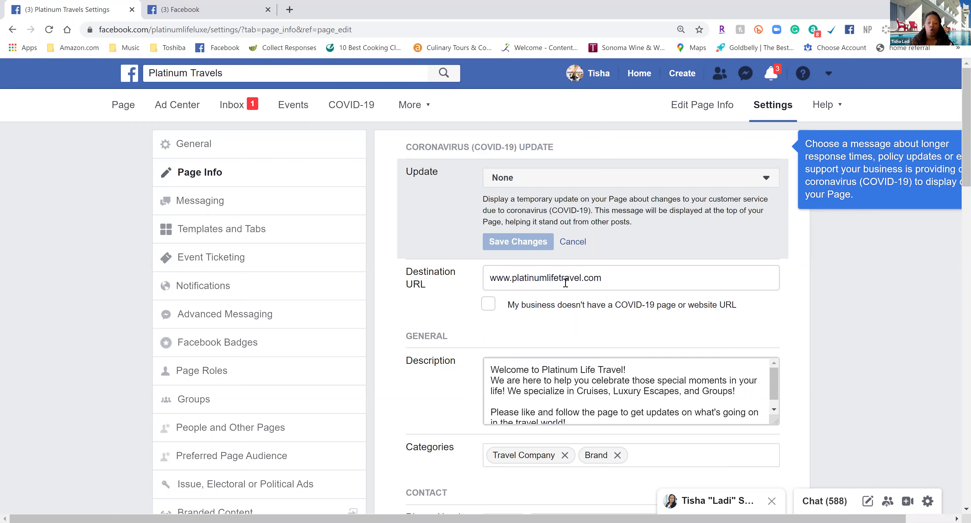
# - Look through the Page Info details: description, categories, contact information, address, service area and opening hours
pyautogui.scroll(-3, 565, 283)
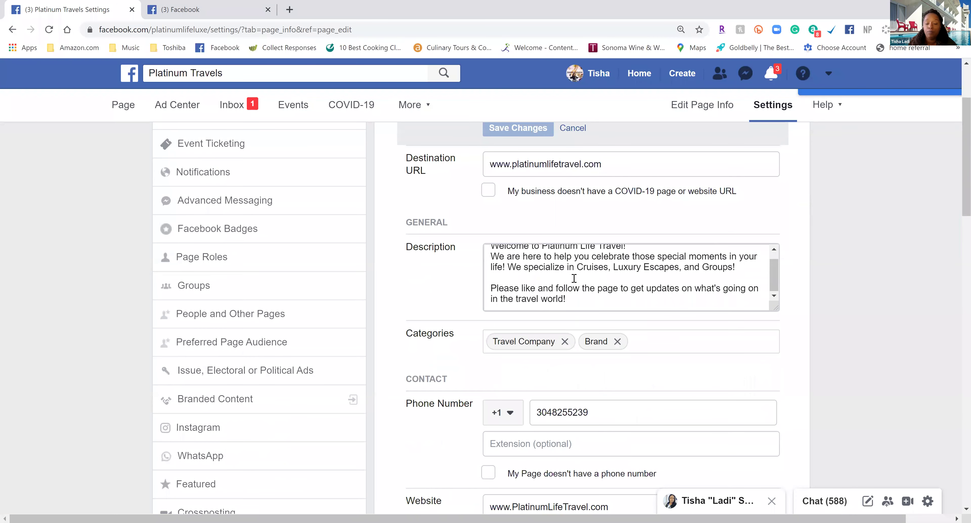
pyautogui.scroll(-10, 477, 366)
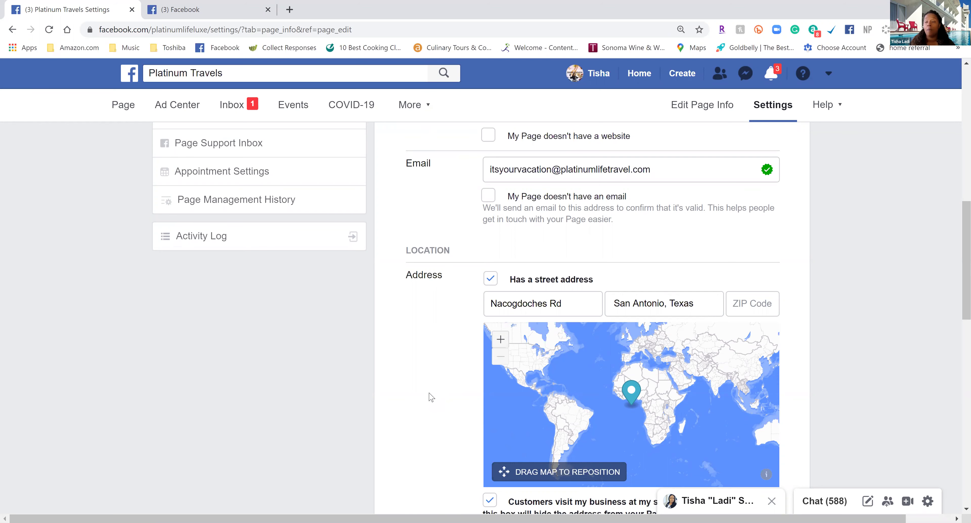
pyautogui.scroll(-4, 431, 398)
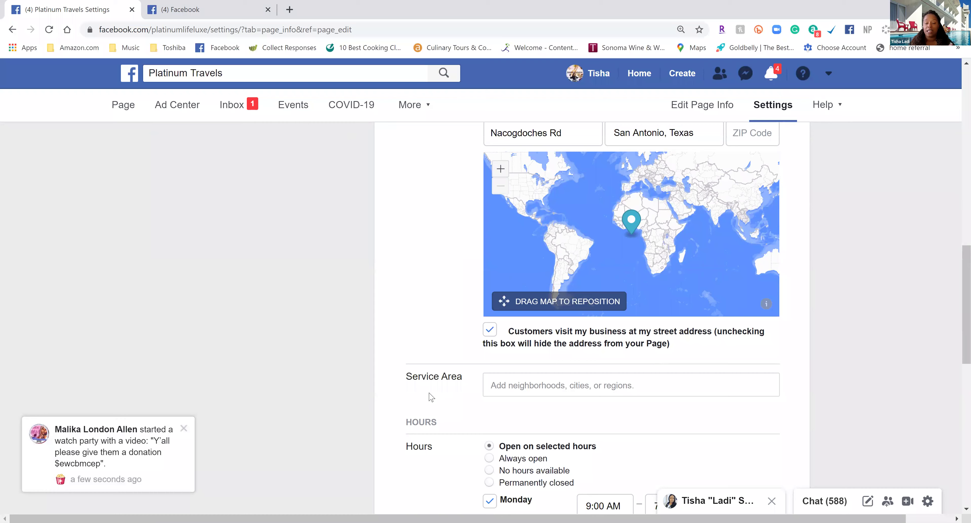
pyautogui.scroll(-4, 431, 398)
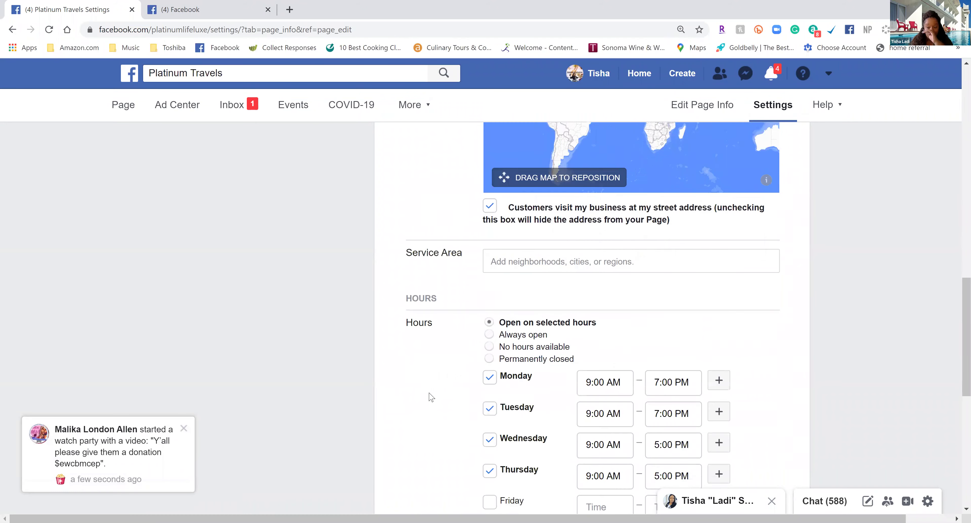
pyautogui.scroll(15, 432, 397)
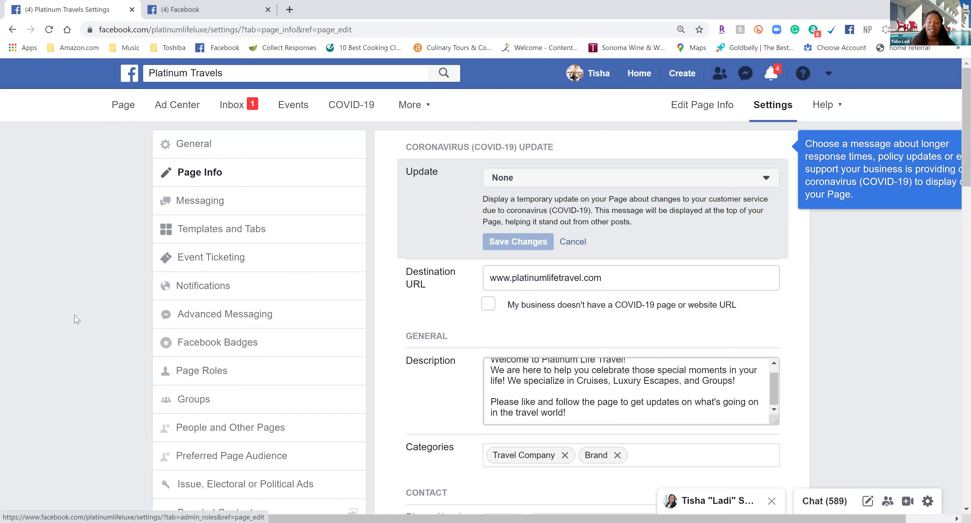
pyautogui.scroll(-1, 79, 312)
pyautogui.scroll(-3, 80, 312)
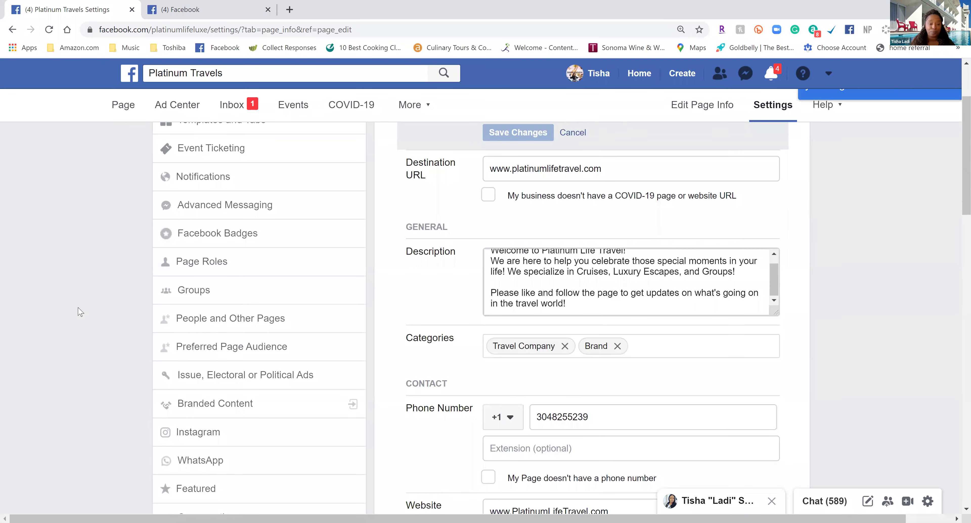
pyautogui.scroll(3, 80, 312)
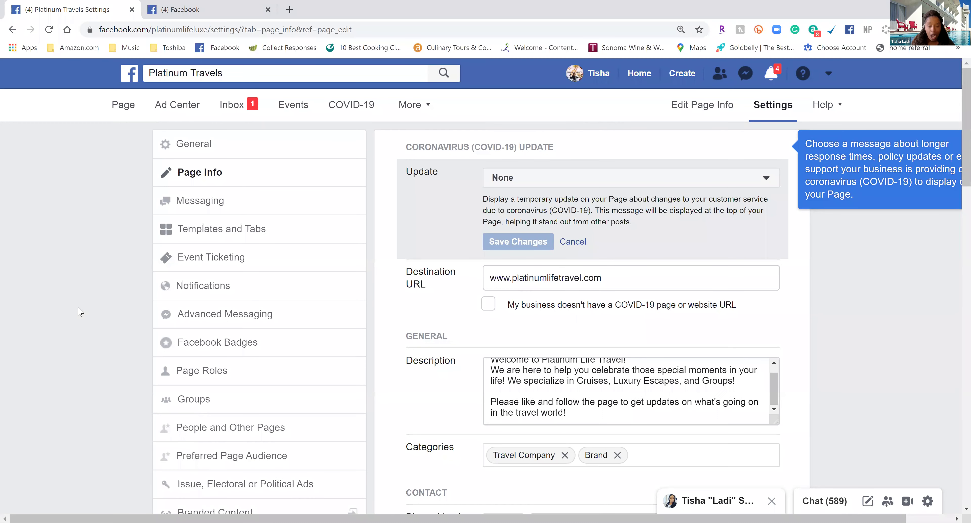
# - Return to the Platinum Travels Page's home view and look over its call-to-action and content creation options
pyautogui.click(124, 109)
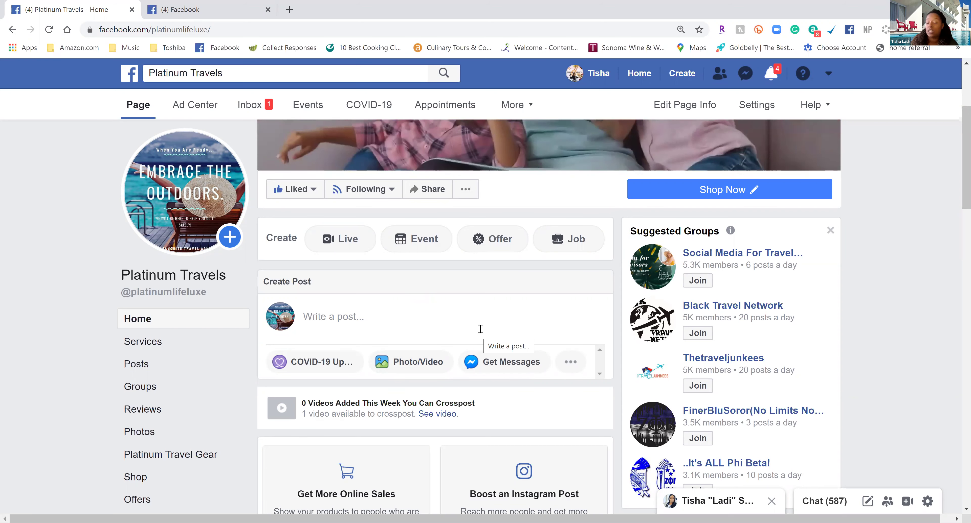
pyautogui.scroll(-2, 481, 330)
pyautogui.scroll(3, 468, 373)
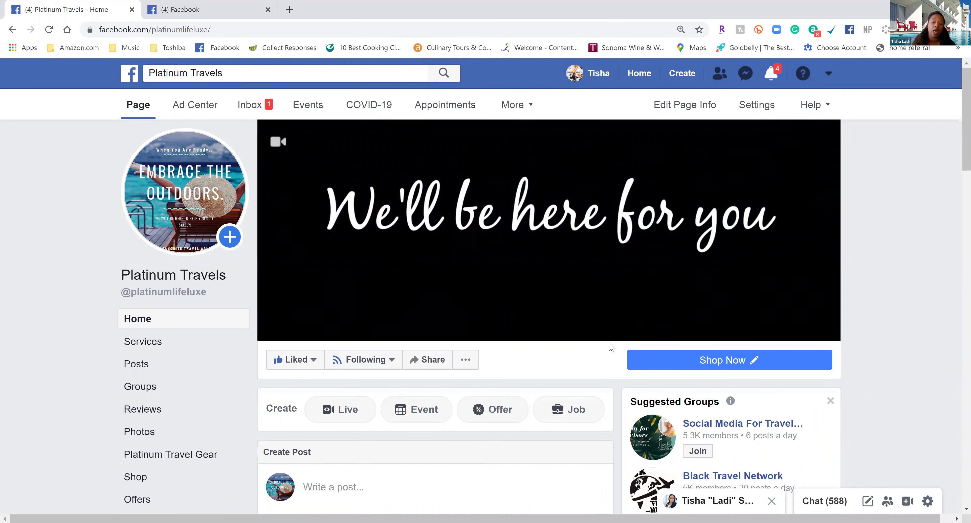
pyautogui.scroll(-3, 467, 363)
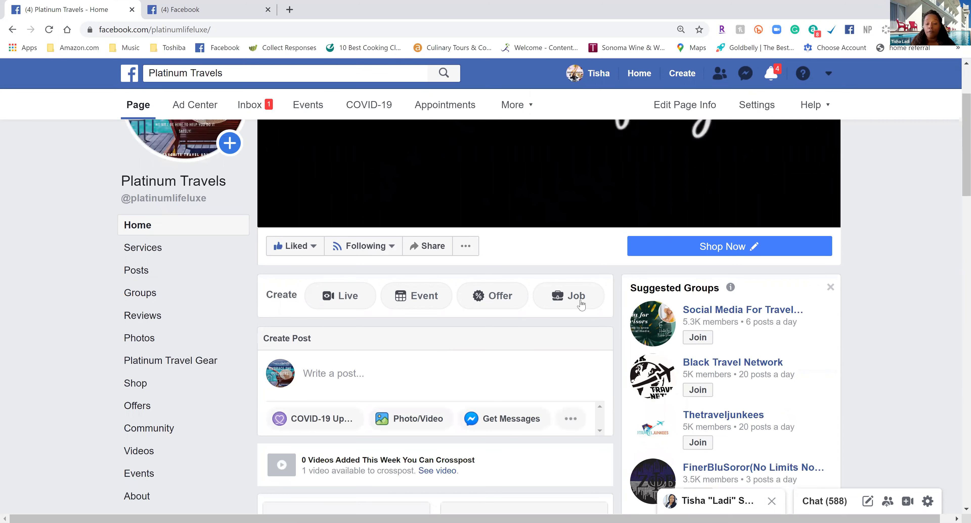
# - Start a new offer for the Page and set its offer type to Customized
pyautogui.click(480, 297)
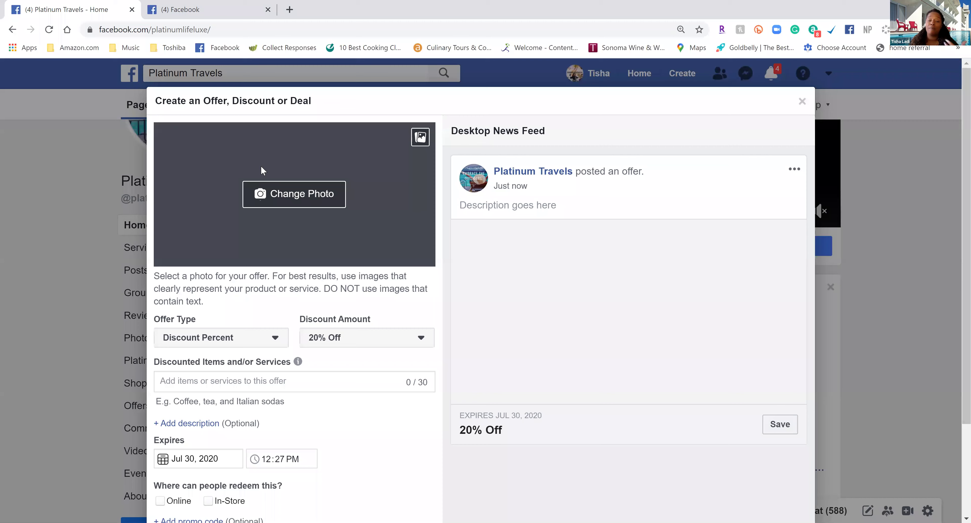
pyautogui.scroll(-1, 262, 170)
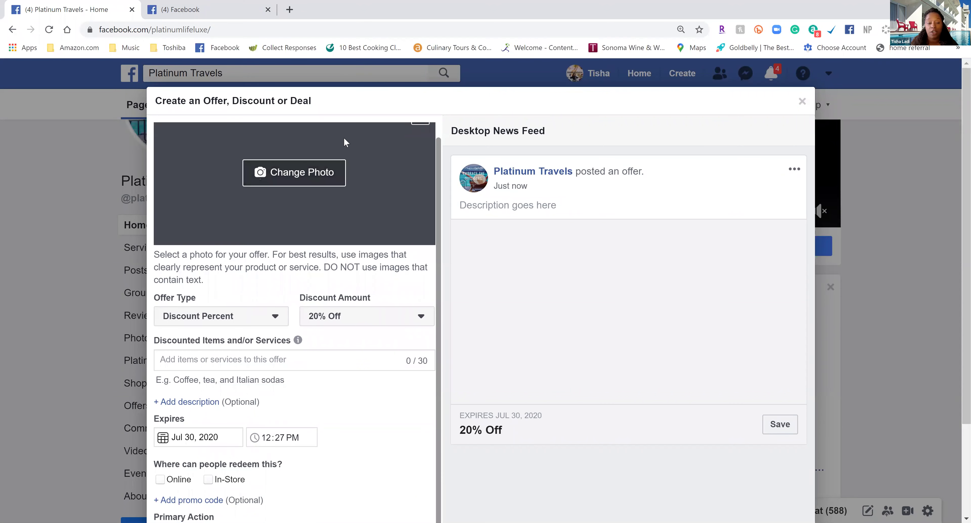
pyautogui.click(218, 316)
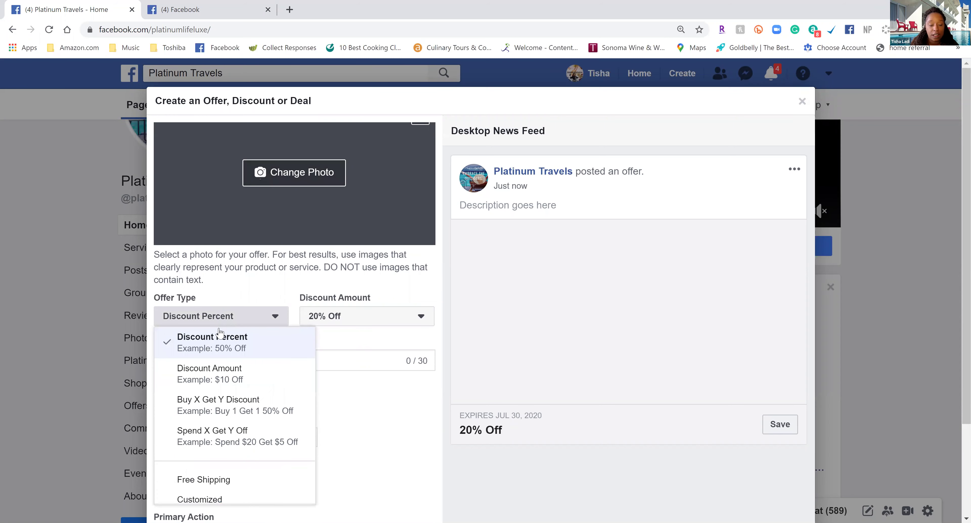
pyautogui.click(212, 495)
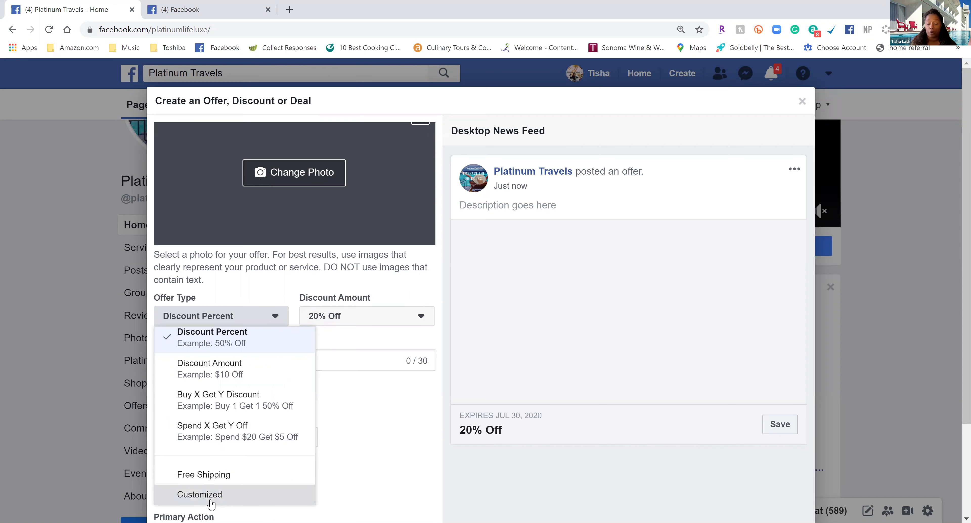
# - Add the optional description field to the offer and make the offer redeemable online
pyautogui.click(354, 372)
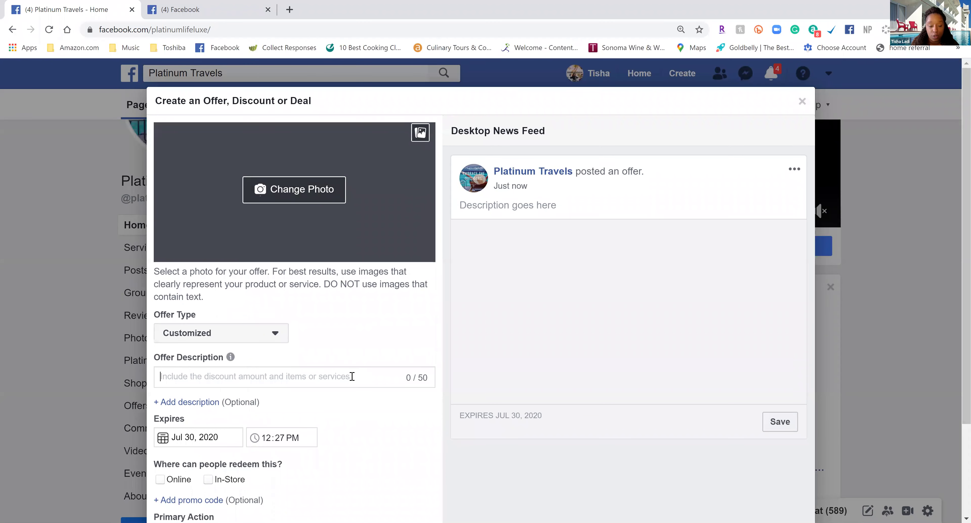
pyautogui.click(211, 403)
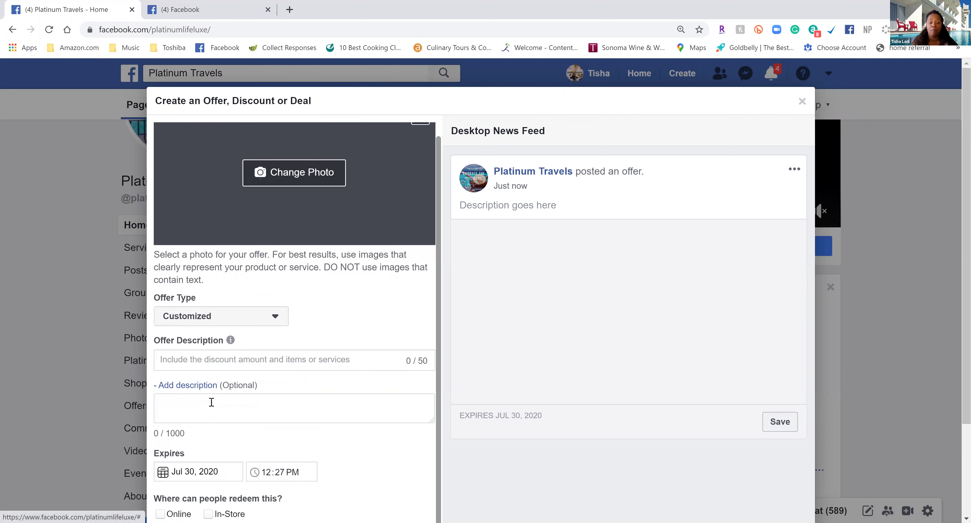
pyautogui.scroll(-1, 212, 406)
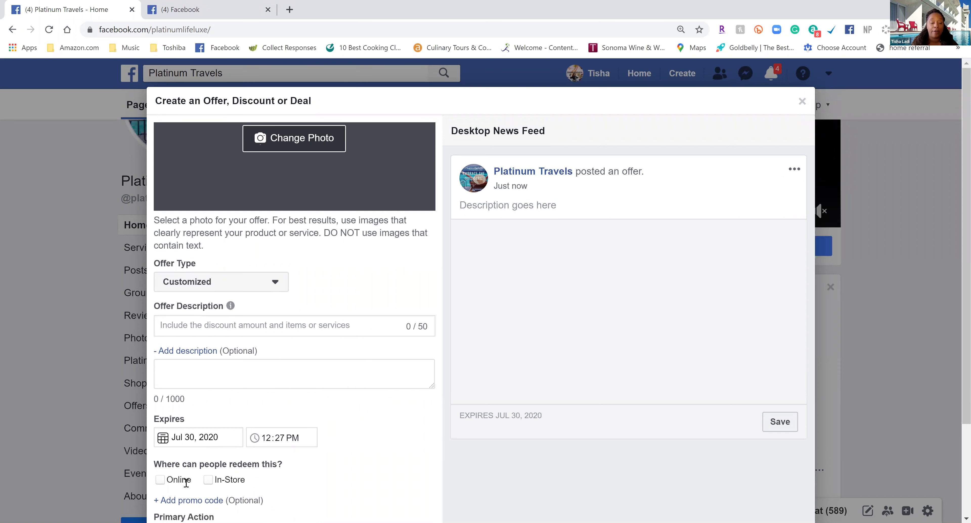
pyautogui.click(160, 480)
pyautogui.scroll(-1, 238, 466)
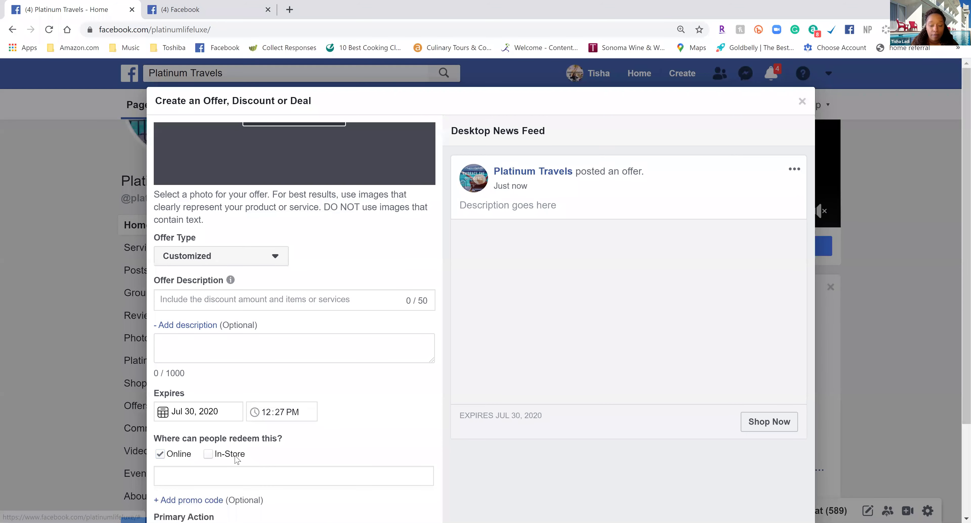
# - Check the offer's primary action choices, keep Shop Now, and review the rest of the offer form
pyautogui.scroll(-3, 957, 505)
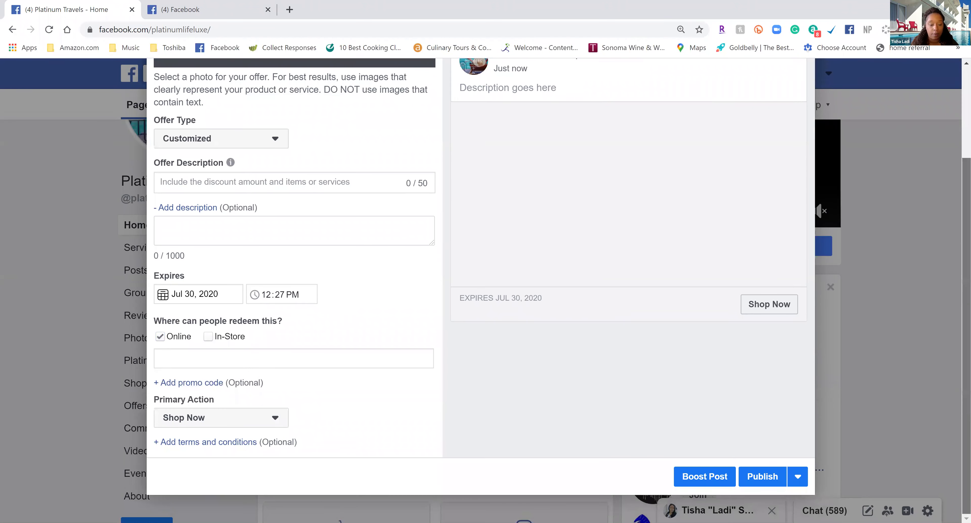
pyautogui.click(232, 426)
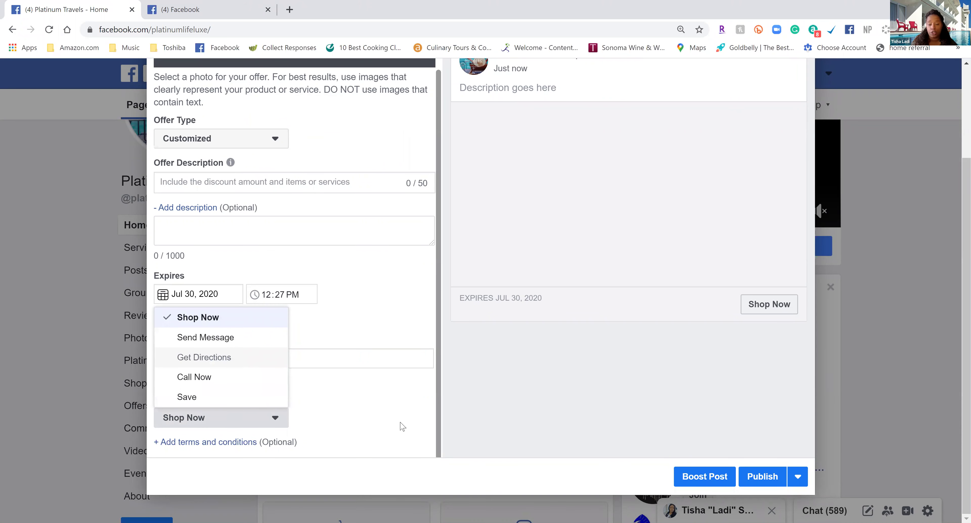
pyautogui.click(512, 441)
pyautogui.scroll(3, 657, 415)
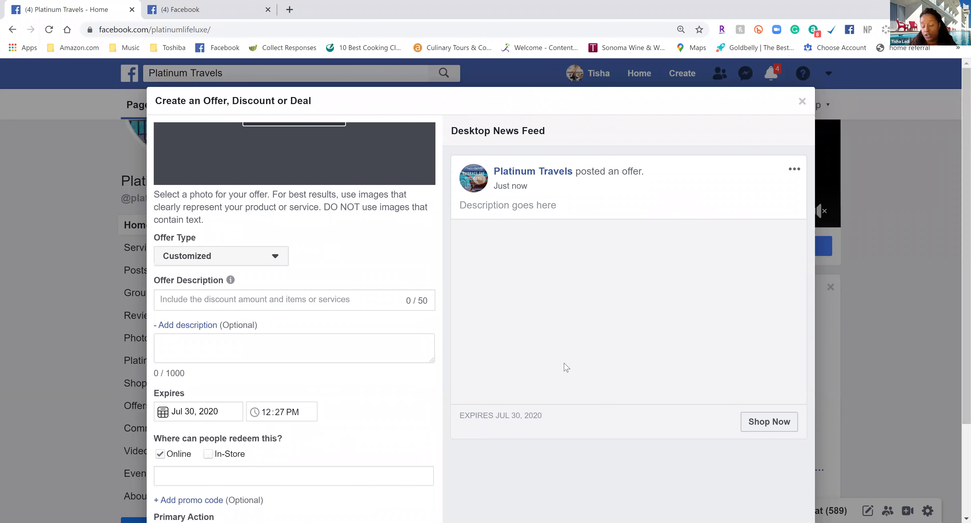
pyautogui.scroll(-3, 566, 368)
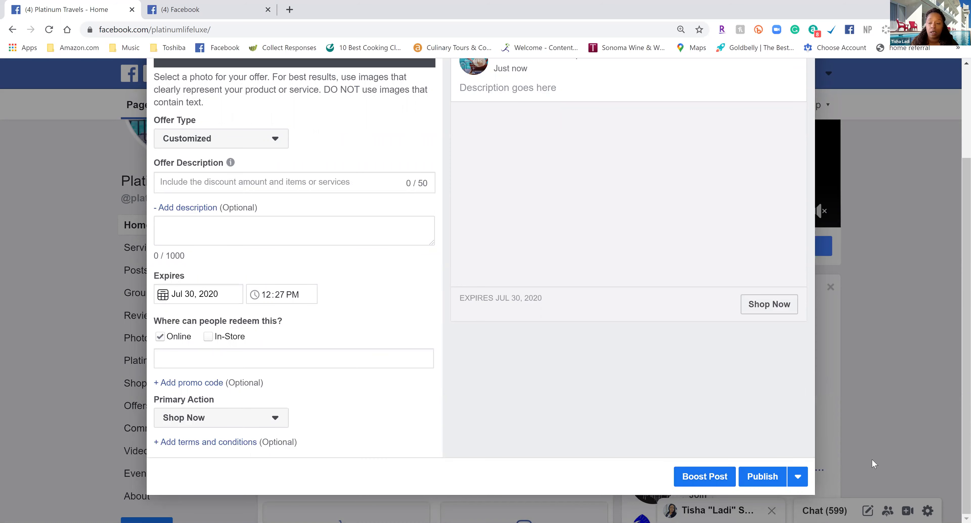
pyautogui.scroll(3, 871, 459)
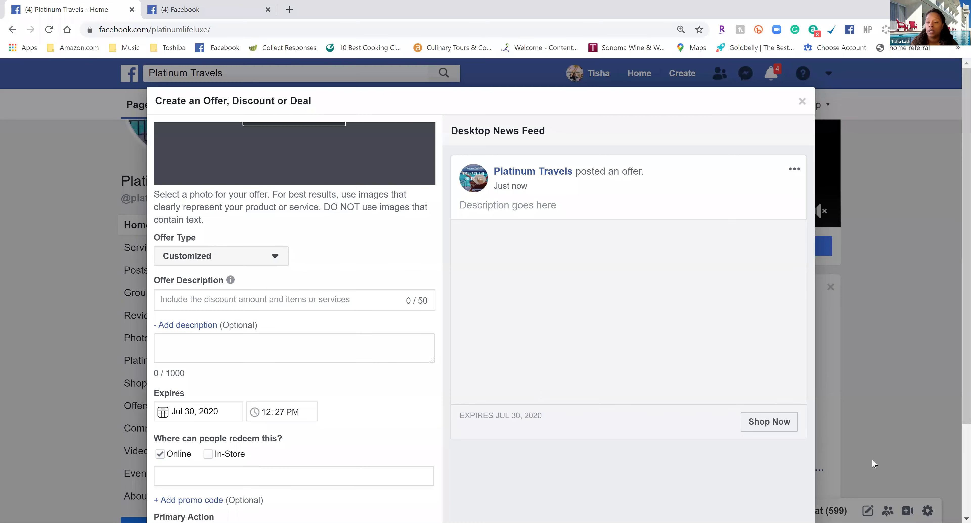
# - Discard the unfinished offer and look over the existing offers listed on the Platinum Travels Page
pyautogui.click(801, 102)
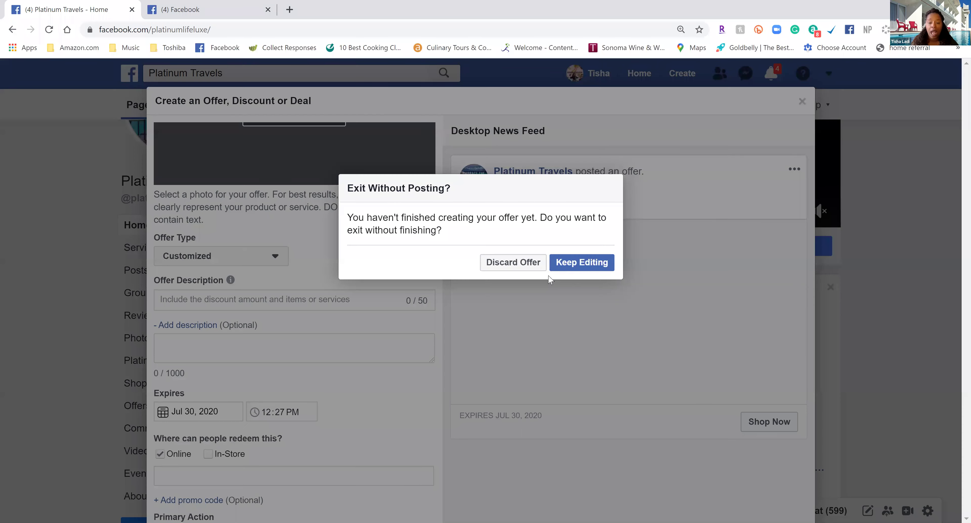
pyautogui.click(513, 263)
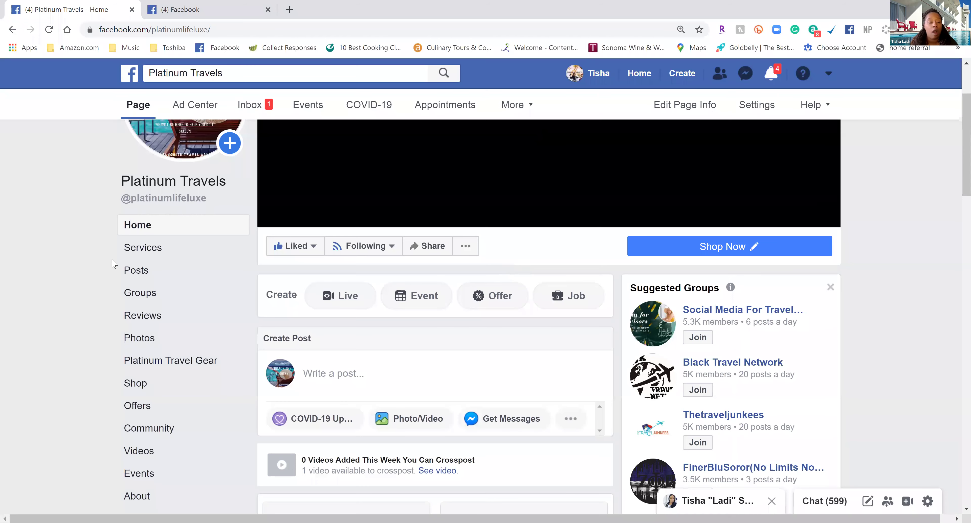
pyautogui.click(149, 406)
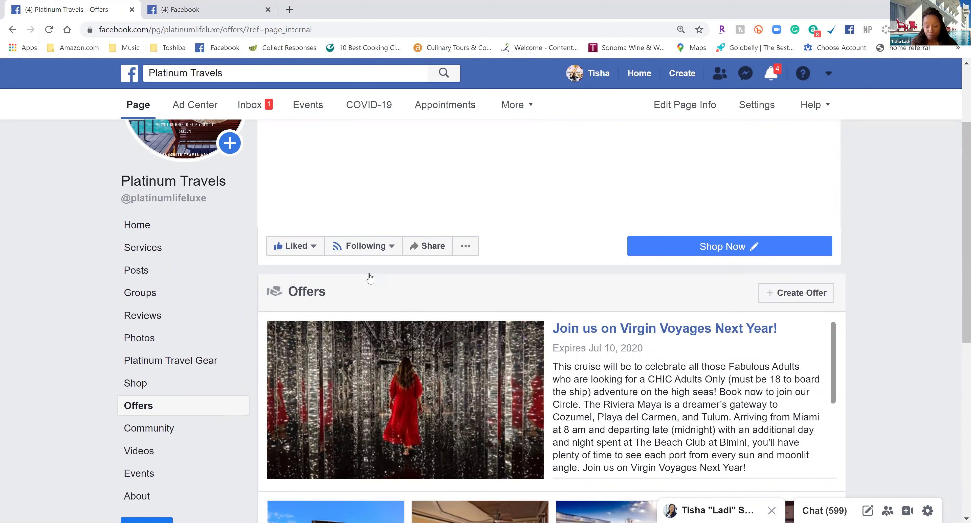
pyautogui.scroll(-3, 358, 277)
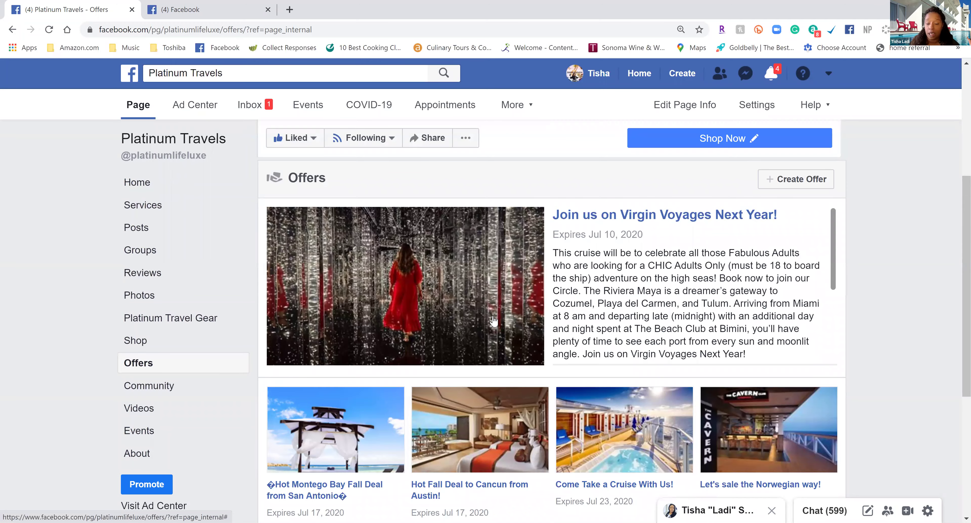
pyautogui.scroll(-6, 493, 321)
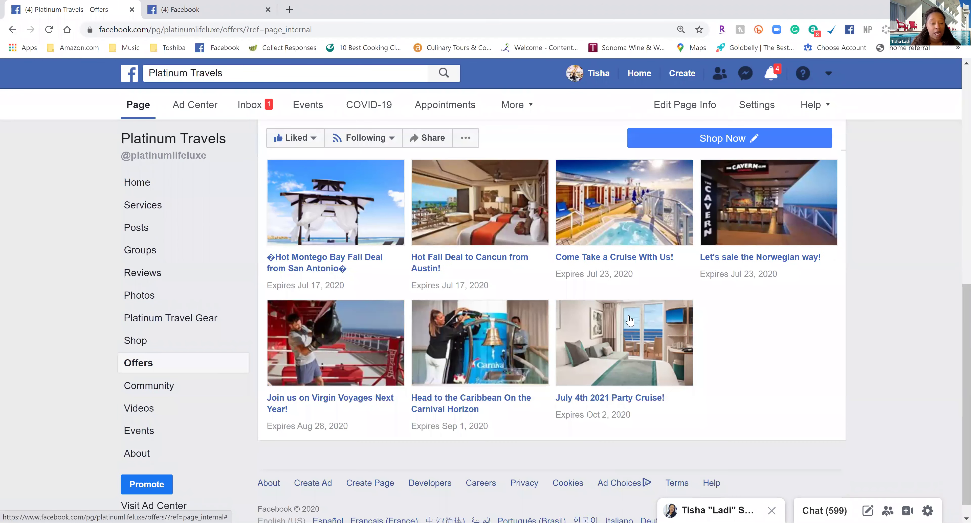
pyautogui.scroll(6, 630, 319)
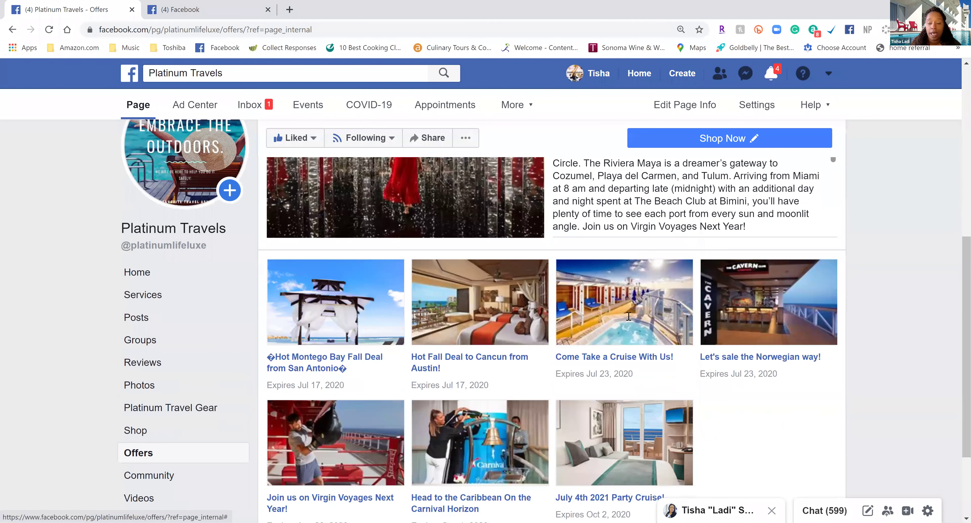
# - Open the "Join us on Virgin Voyages Next Year!" offer and read its full description
pyautogui.click(640, 218)
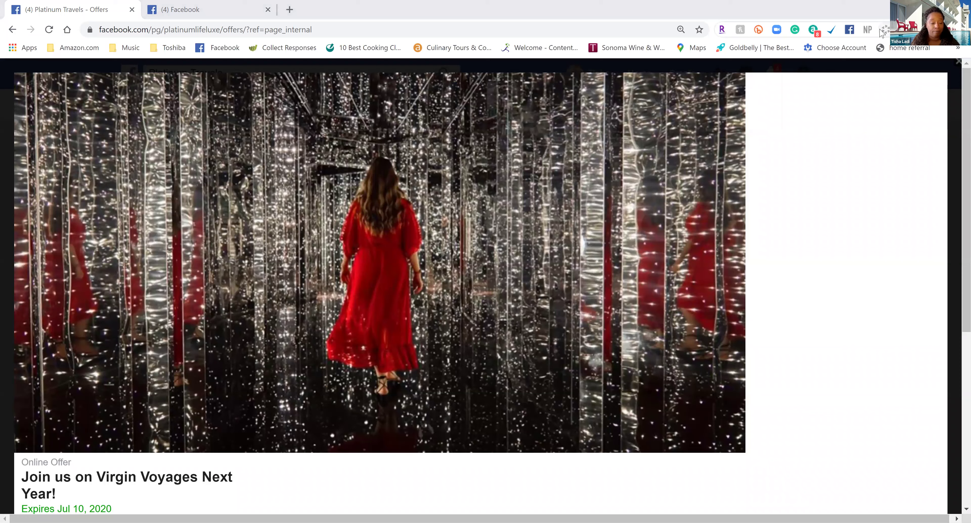
pyautogui.scroll(-4, 500, 249)
pyautogui.scroll(4, 500, 249)
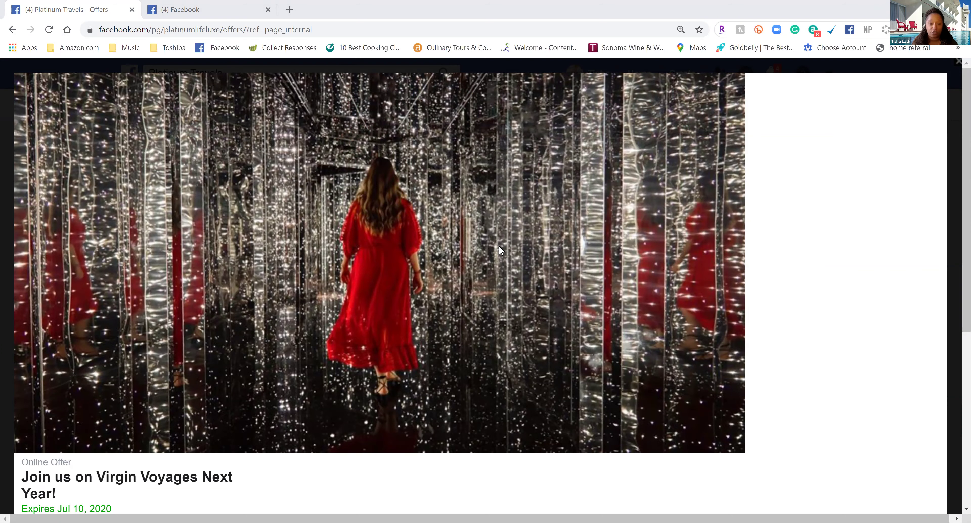
pyautogui.scroll(-4, 288, 290)
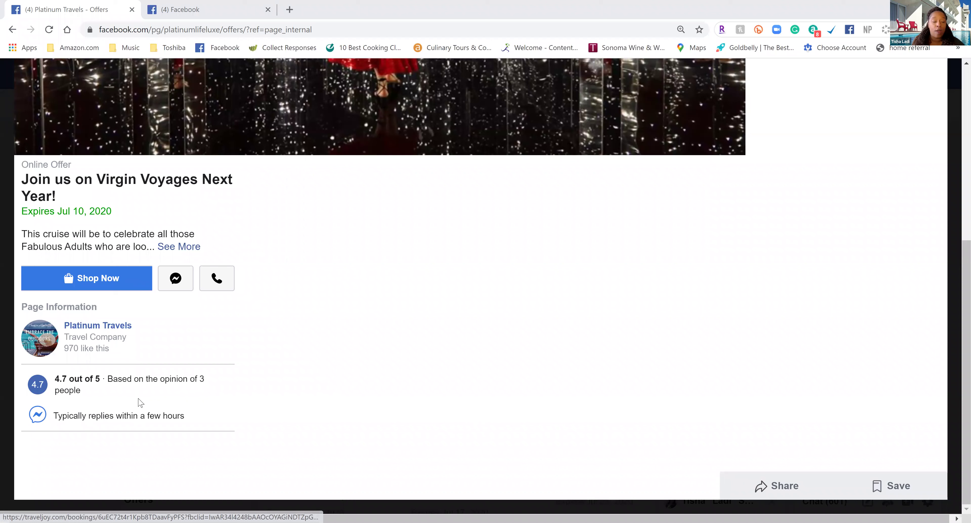
pyautogui.click(179, 247)
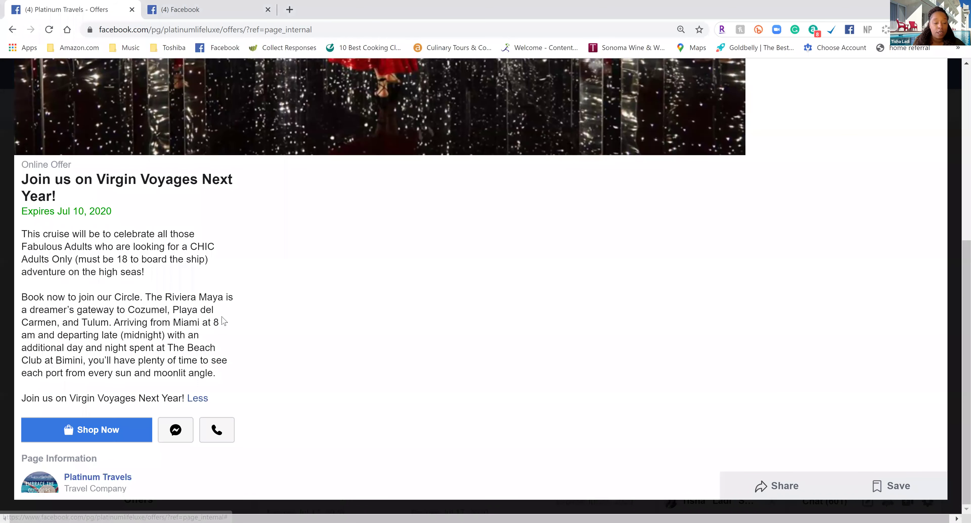
pyautogui.scroll(-3, 77, 400)
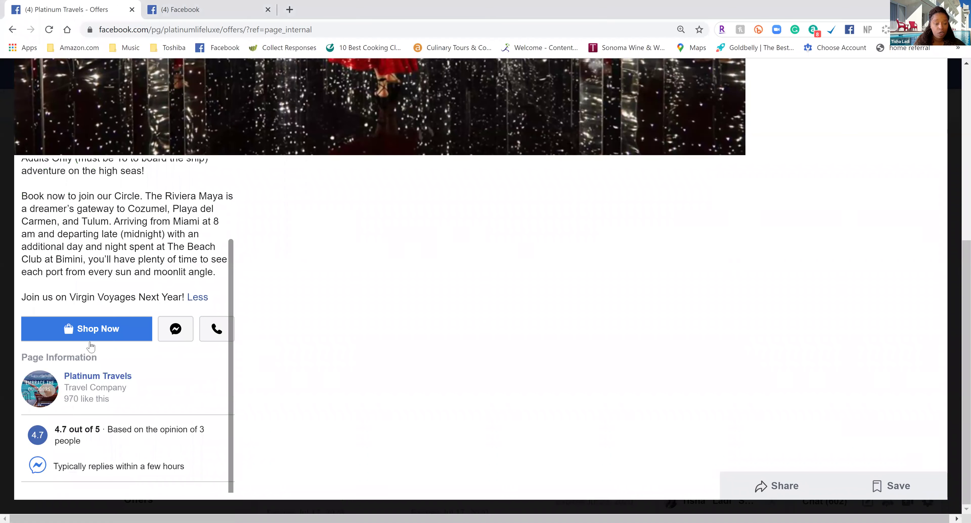
# - Follow the offer's Shop Now link, review the TravelJoy cruise booking page, and return to the offer on Facebook
pyautogui.click(92, 325)
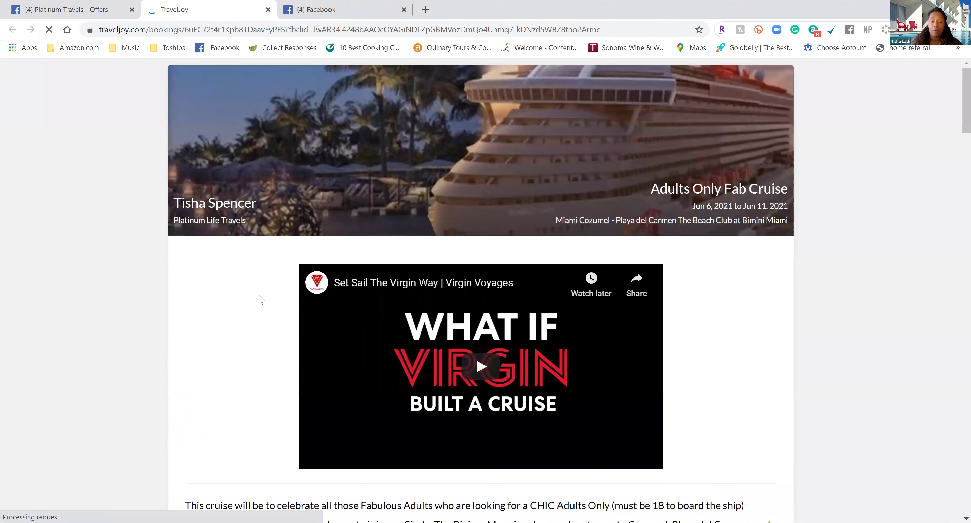
pyautogui.scroll(-15, 259, 299)
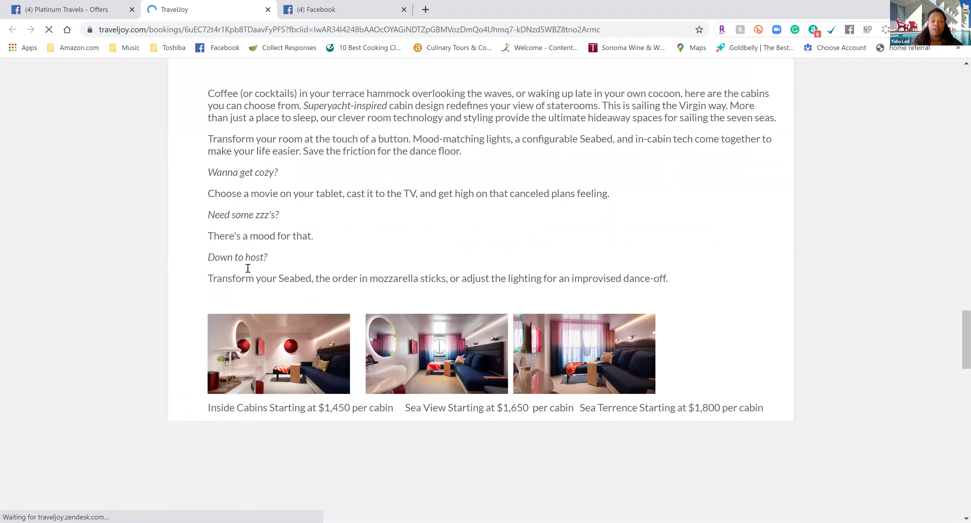
pyautogui.click(70, 4)
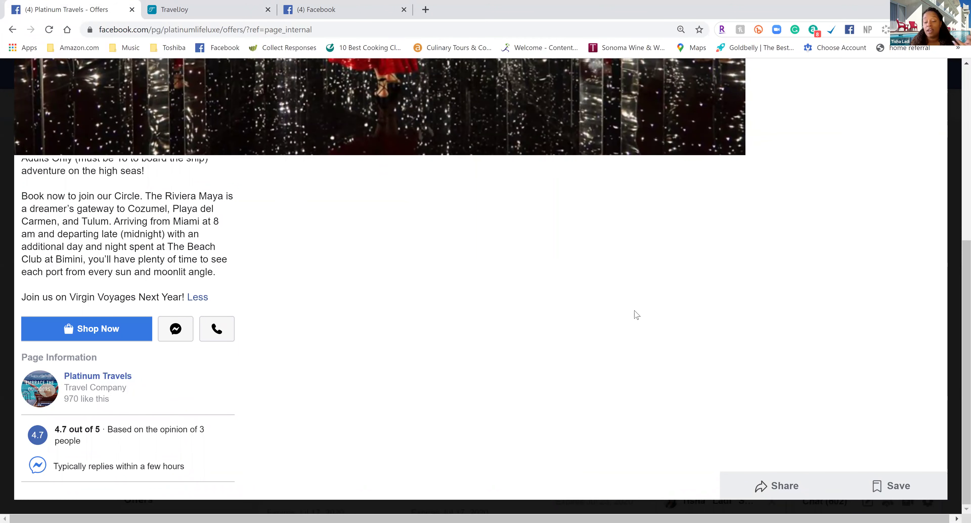
# - Check the destinations available for sharing the Virgin Voyages offer, leave without sharing, and close the offer
pyautogui.click(767, 484)
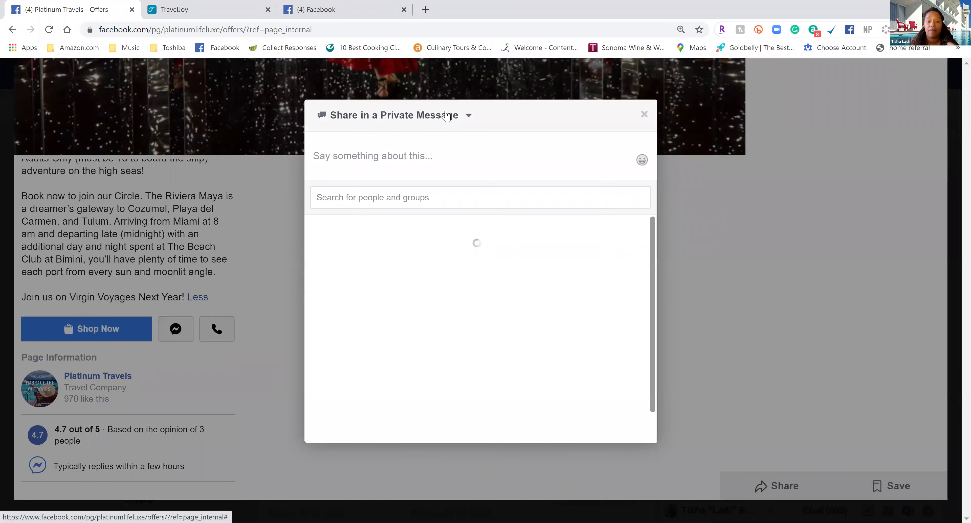
pyautogui.click(446, 115)
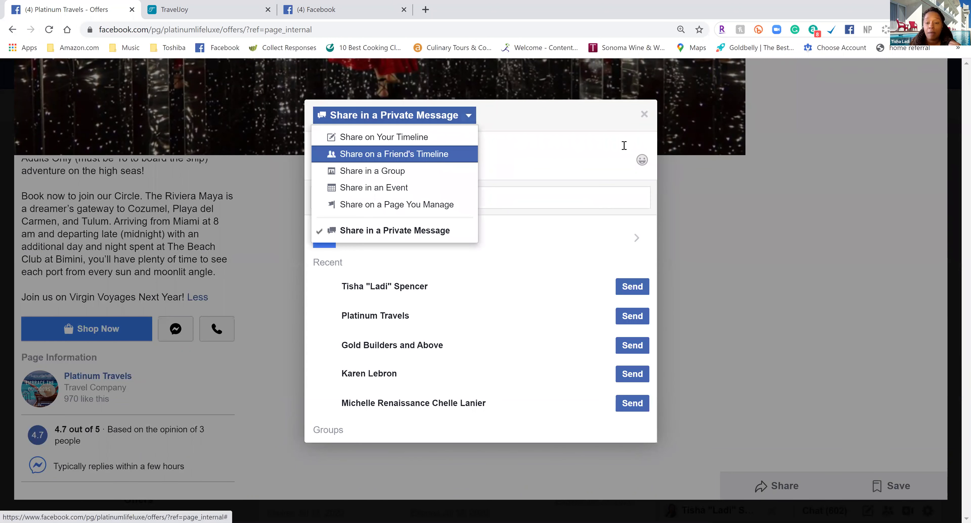
pyautogui.click(938, 401)
pyautogui.click(878, 373)
pyautogui.scroll(3, 879, 376)
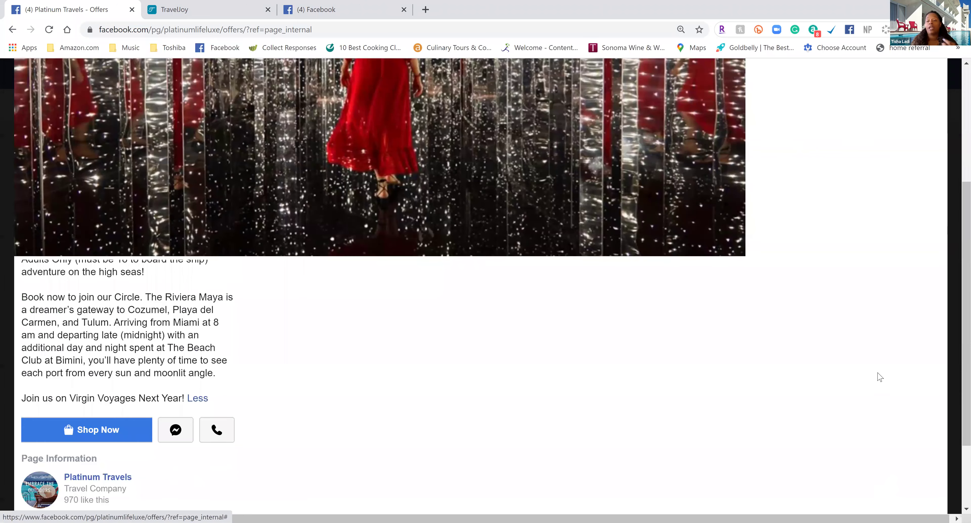
pyautogui.scroll(5, 871, 217)
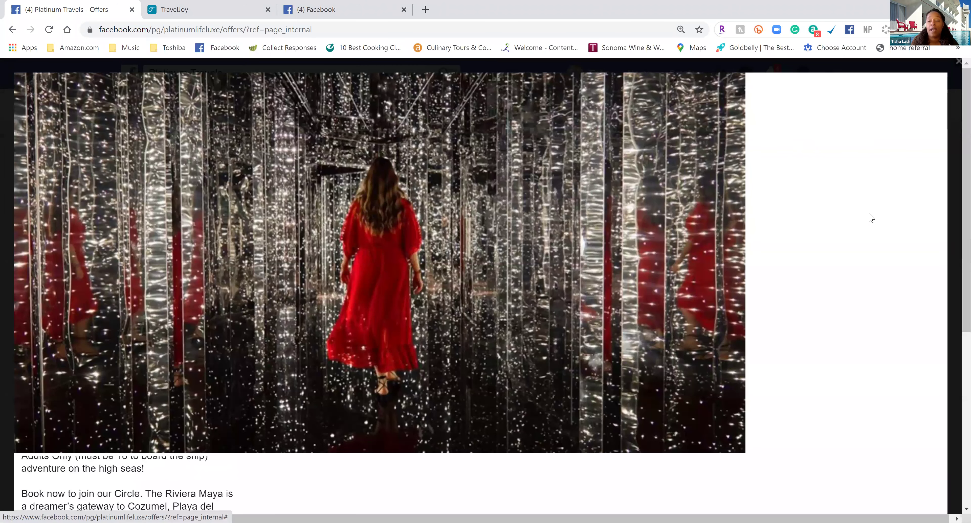
pyautogui.click(957, 62)
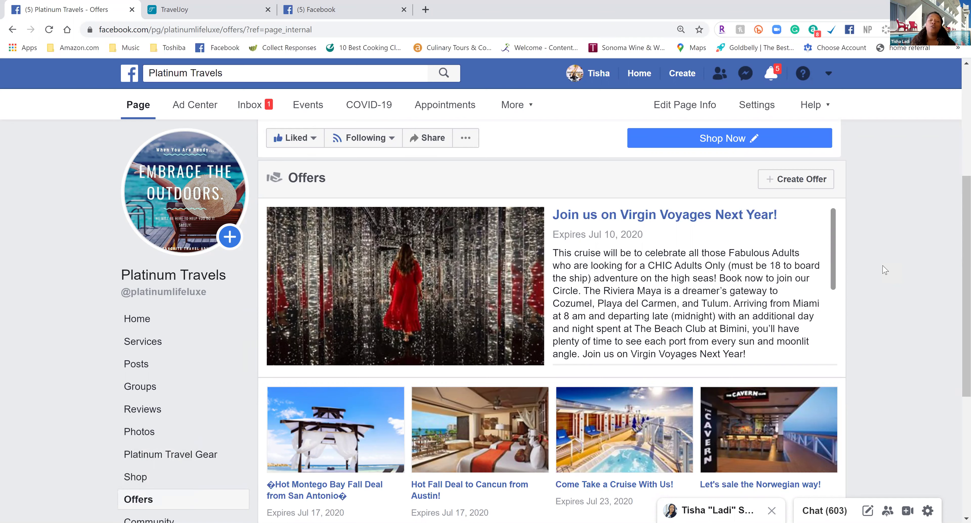
# - Open the Page's Groups section and look over the groups linked to Platinum Travels
pyautogui.click(137, 392)
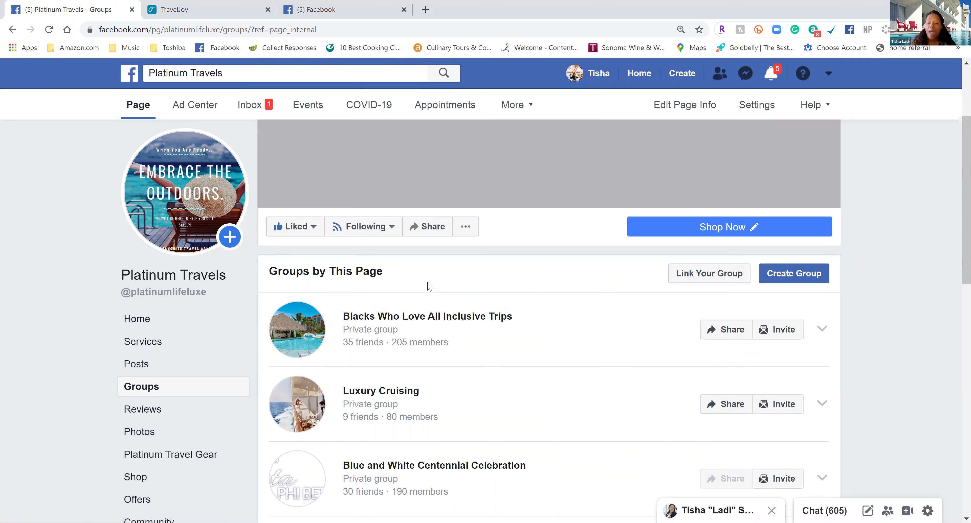
pyautogui.scroll(-3, 428, 286)
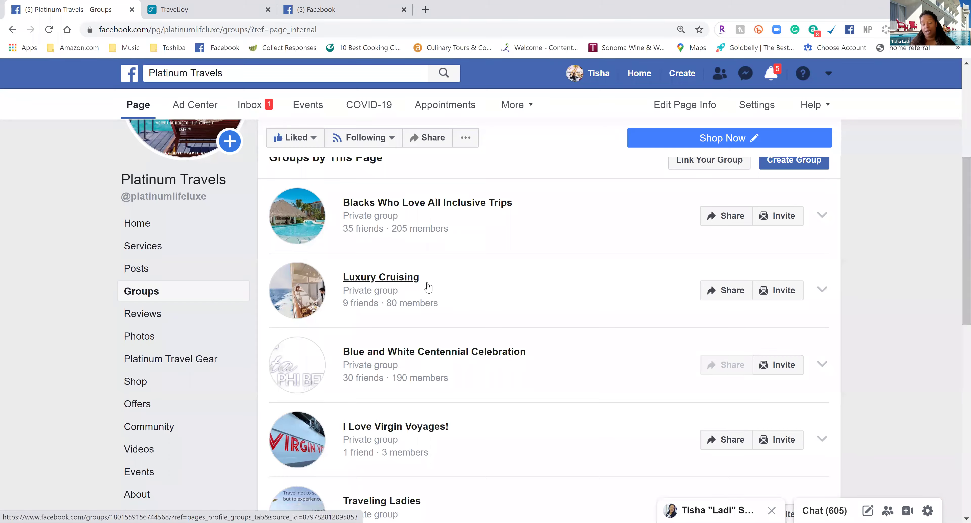
pyautogui.scroll(3, 428, 287)
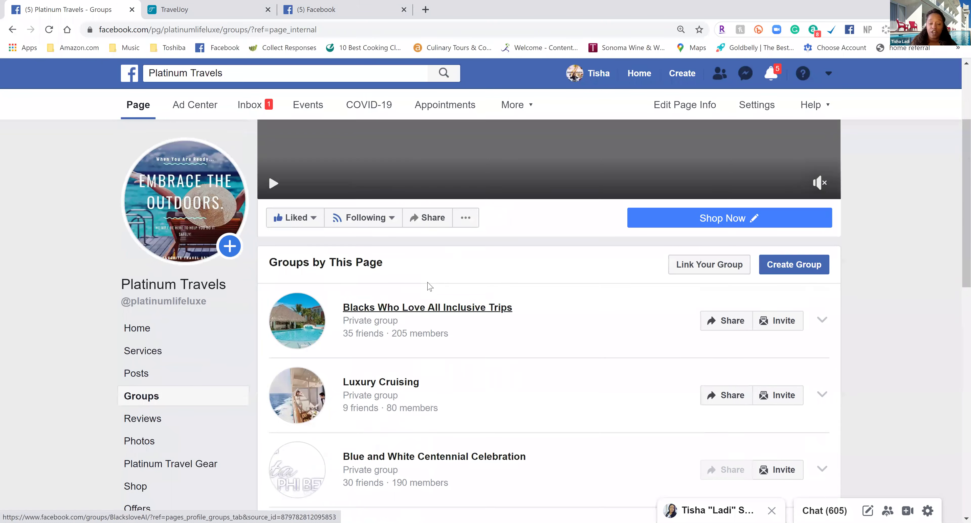
# - Return to the Page's Home section and look over its content and remaining section links
pyautogui.click(137, 327)
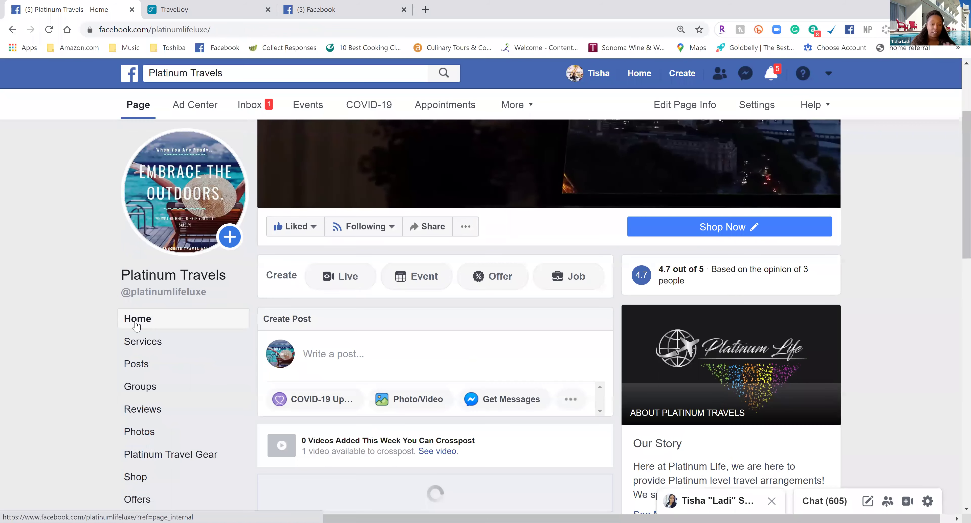
pyautogui.scroll(-3, 145, 429)
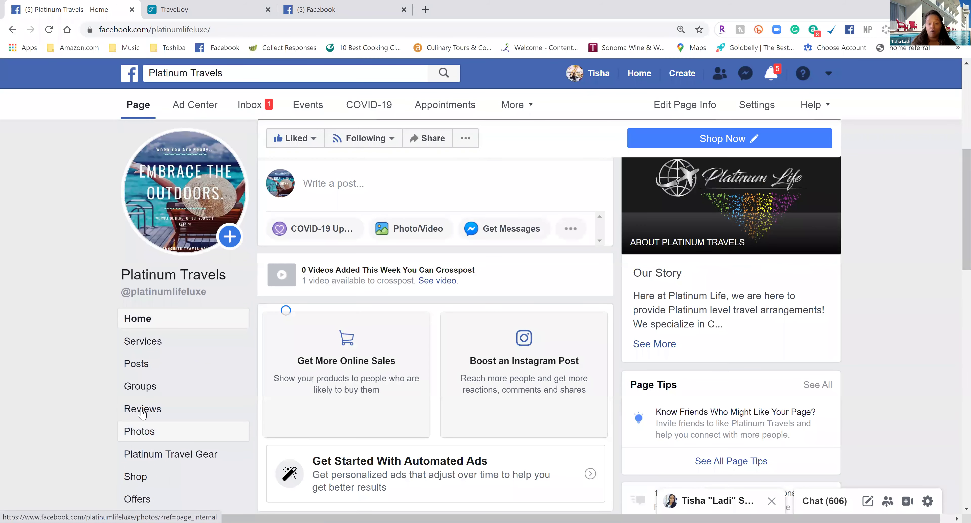
pyautogui.scroll(-4, 141, 414)
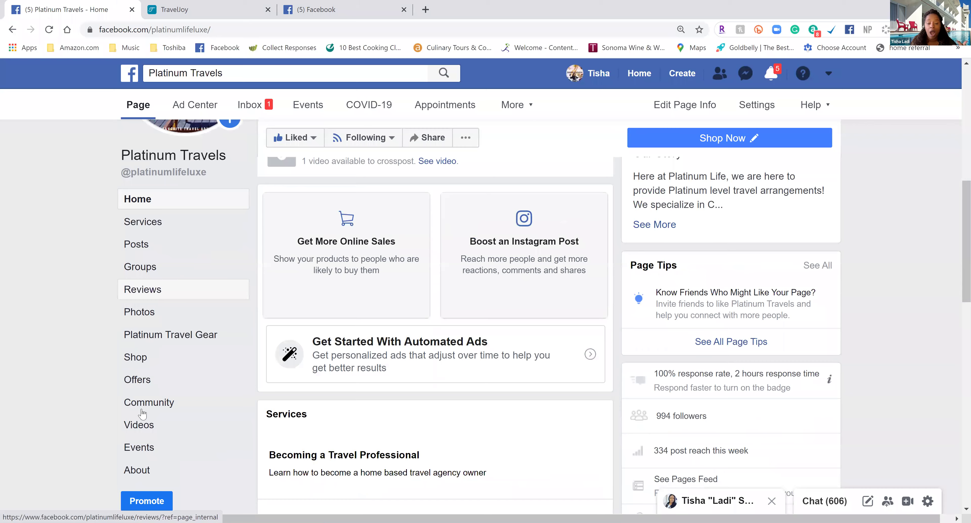